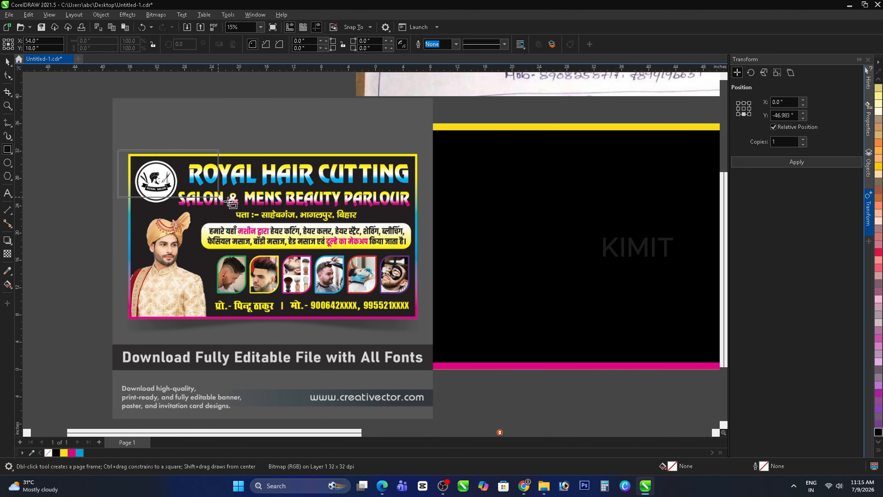
Step: Crop the reference salon poster to the rectangle drawn around its banner, about 44.4 × 25.3 in
left_click(7, 61)
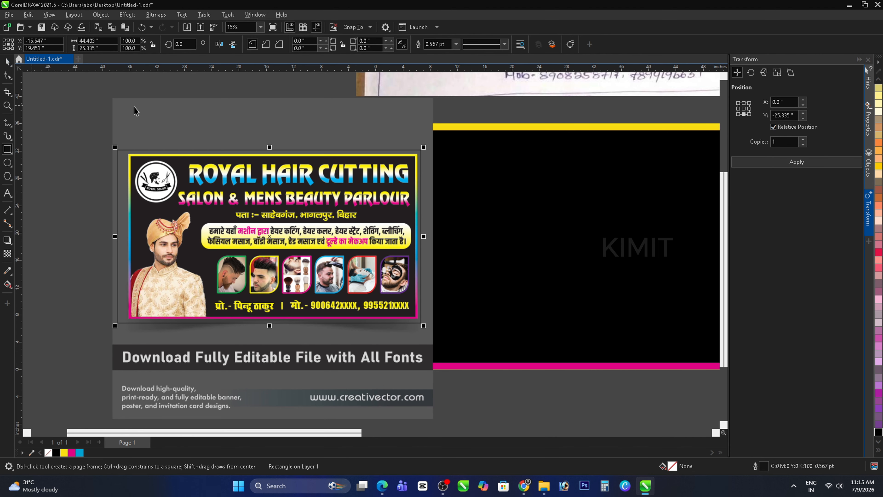
left_click(137, 111, "shift")
left_click(298, 44)
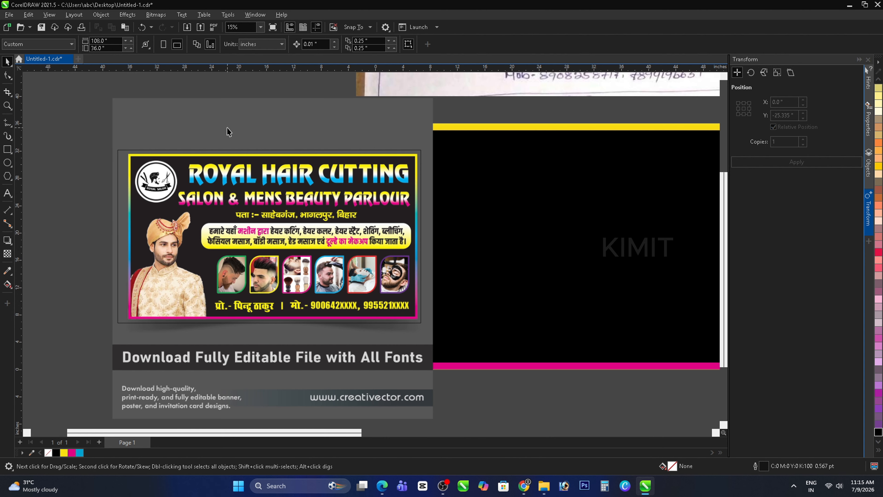
Step: Enlarge the cropped reference banner proportionally to about 63.4 × 36.2 in
scroll(167, 169, "down", 2)
left_click(167, 169)
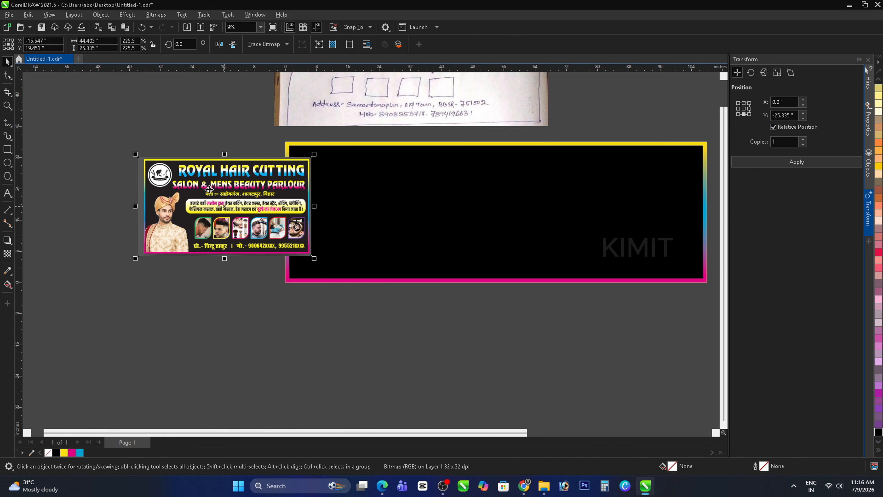
left_click_drag(306, 252, 380, 295)
scroll(268, 173, "up", 1)
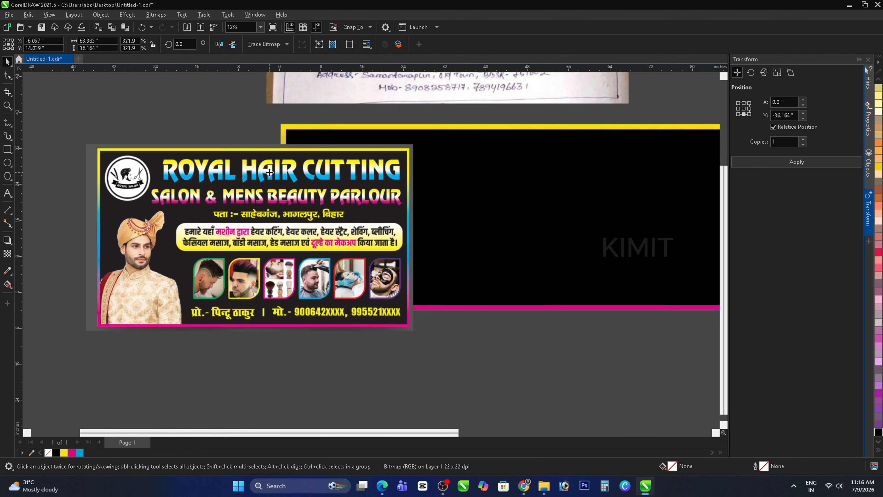
scroll(284, 247, "down", 1)
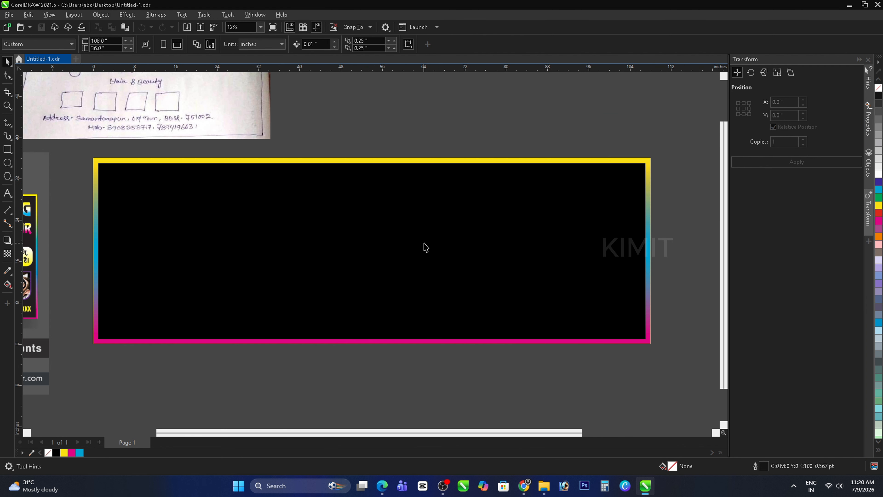
Step: Add the placeholder text "khkgljhhkj" below the black banner and enlarge it to about 364 pt
scroll(424, 247, "down", 3)
scroll(291, 268, "up", 2)
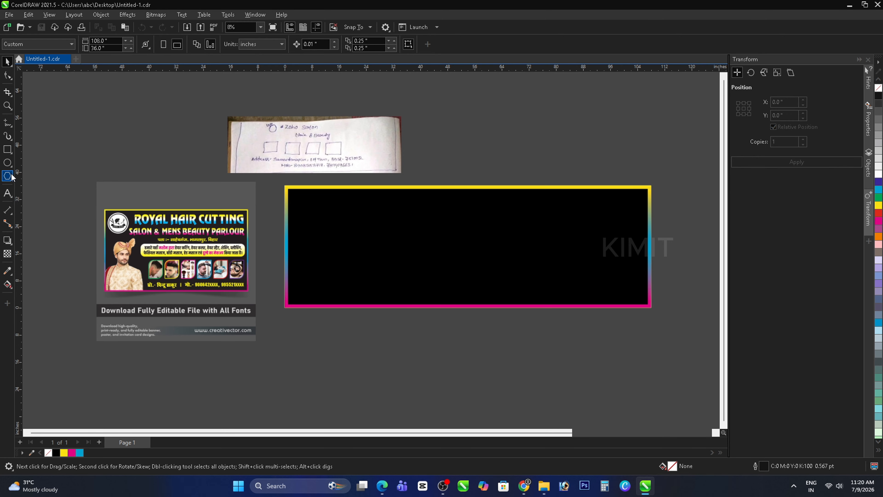
left_click(7, 193)
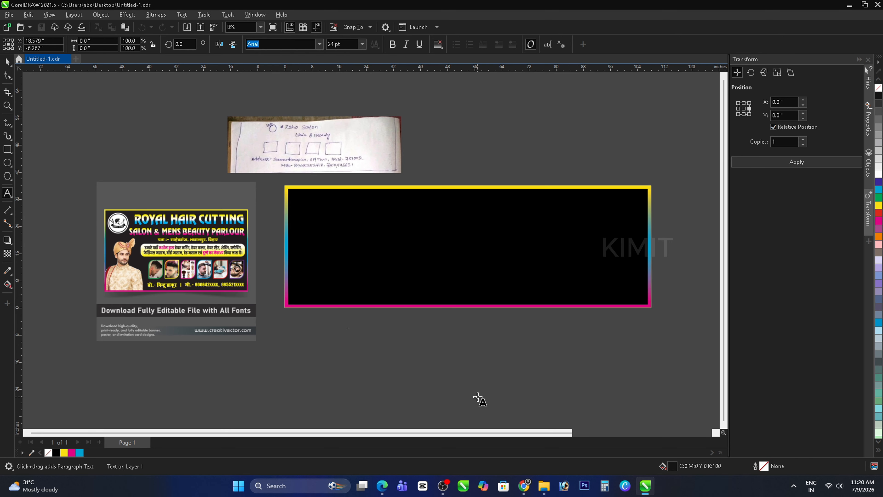
left_click_drag(357, 332, 422, 379)
key("ctrl+a")
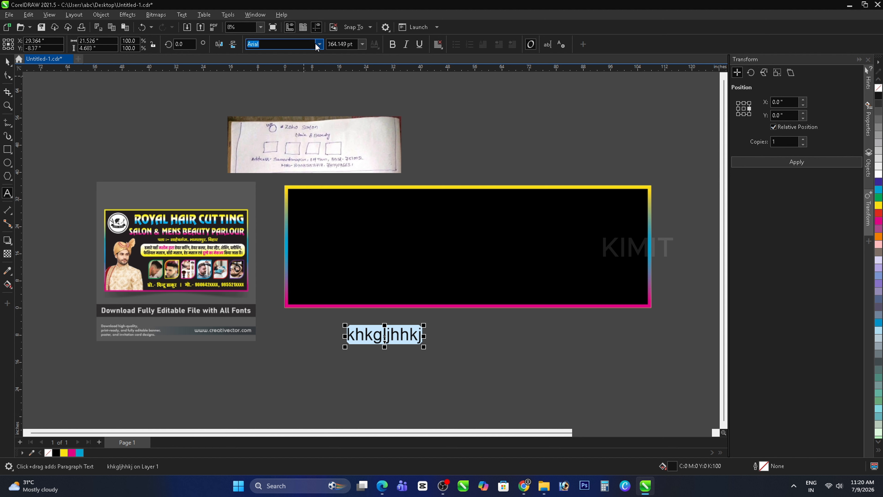
Step: Set the placeholder text's font to Revue
left_click(319, 44)
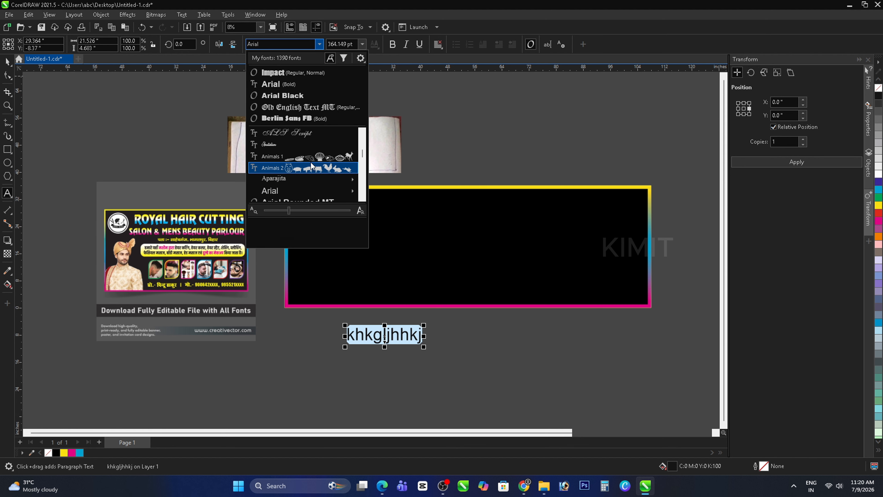
scroll(310, 165, "up", 2)
scroll(310, 168, "down", 8)
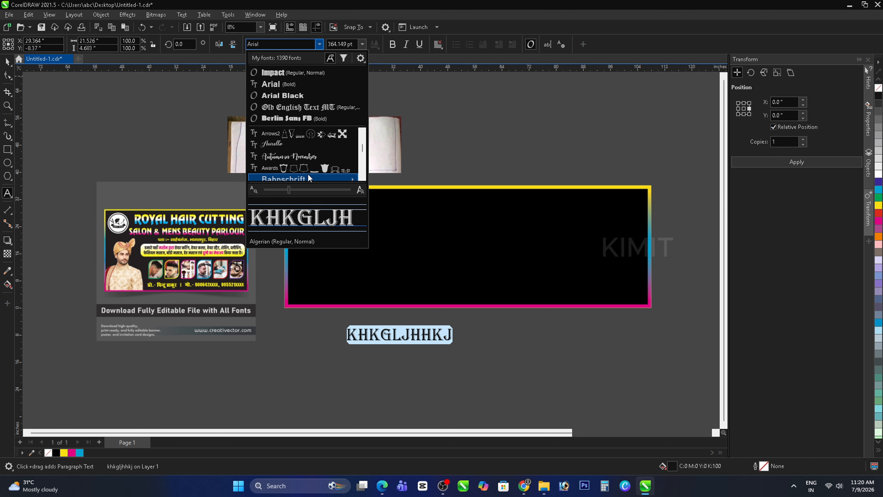
scroll(303, 157, "down", 10)
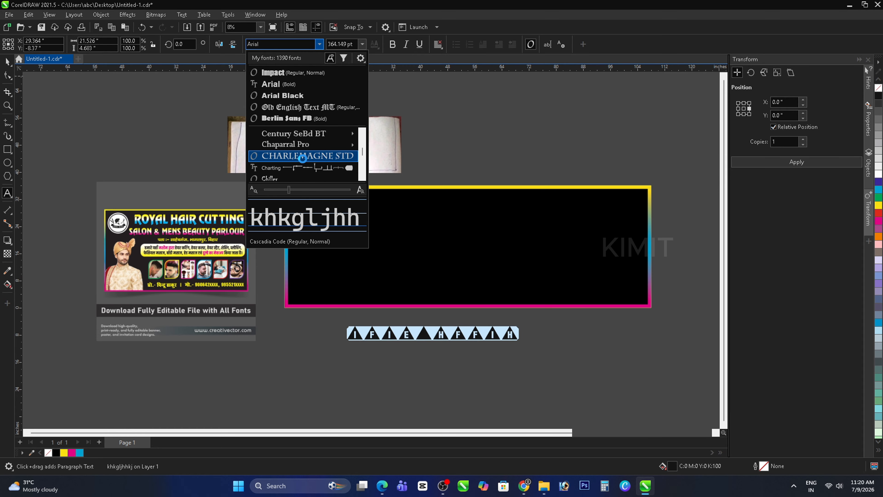
scroll(295, 163, "down", 5)
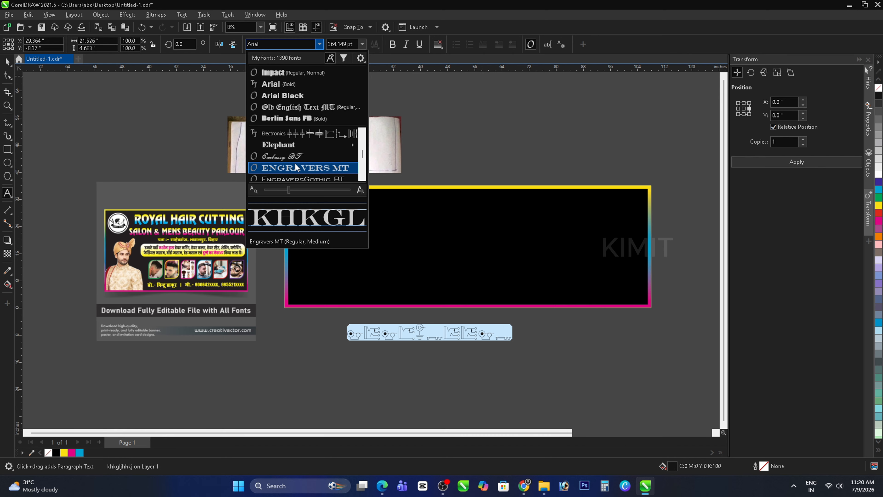
scroll(295, 160, "down", 8)
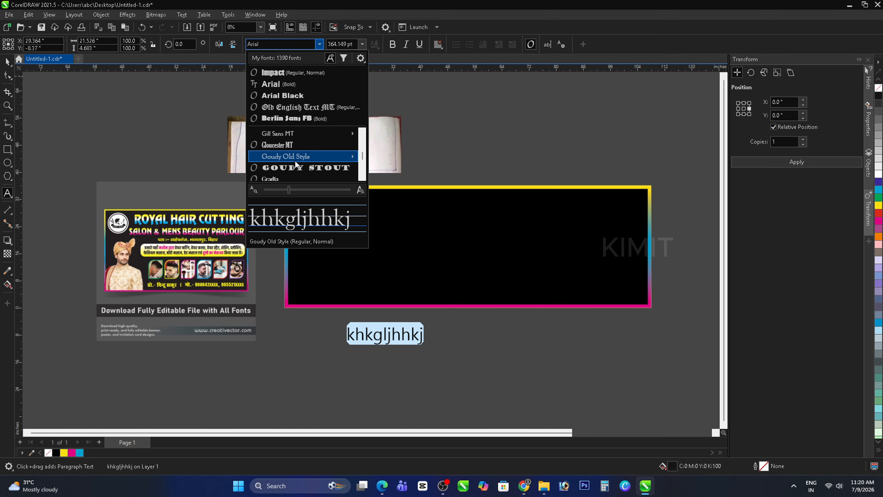
scroll(295, 161, "down", 4)
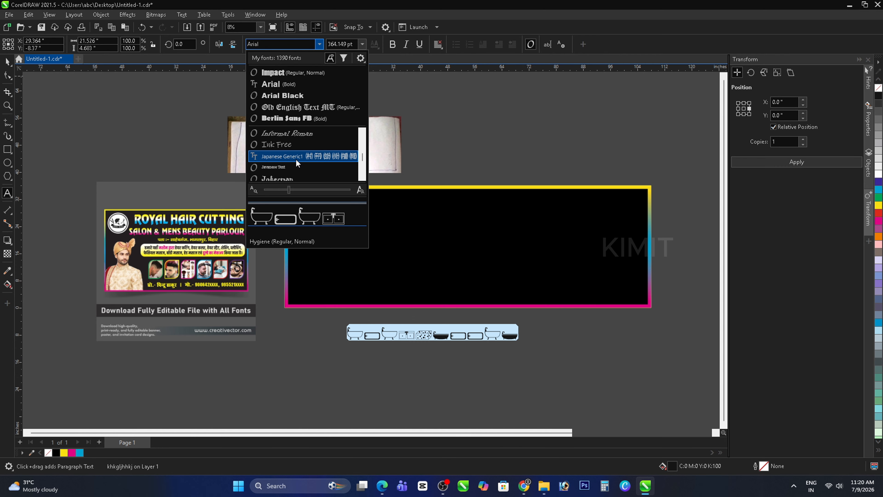
scroll(298, 160, "down", 5)
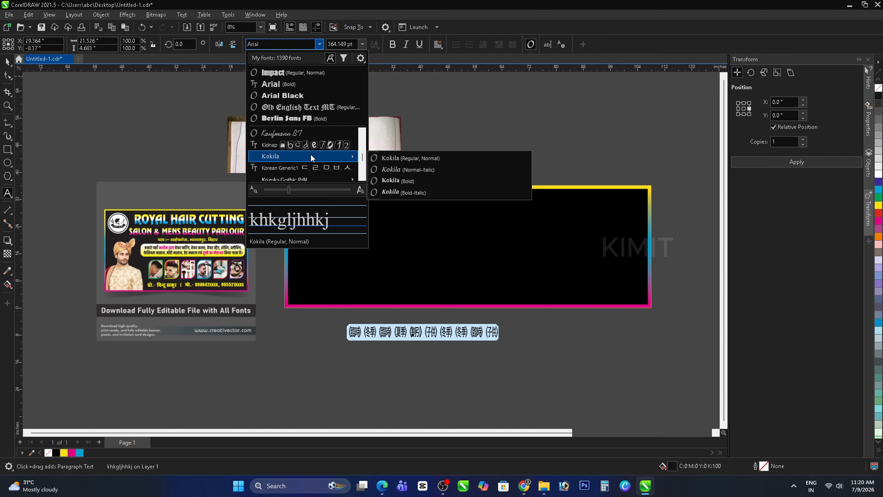
scroll(304, 169, "down", 5)
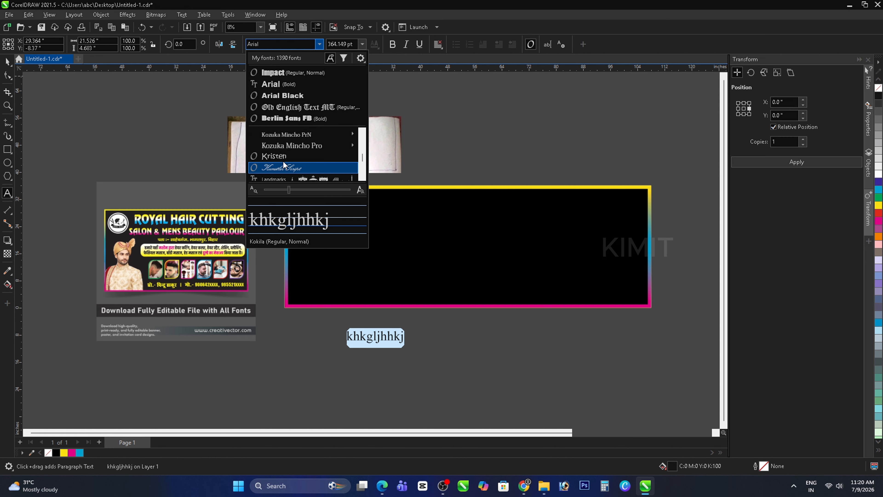
scroll(284, 158, "down", 6)
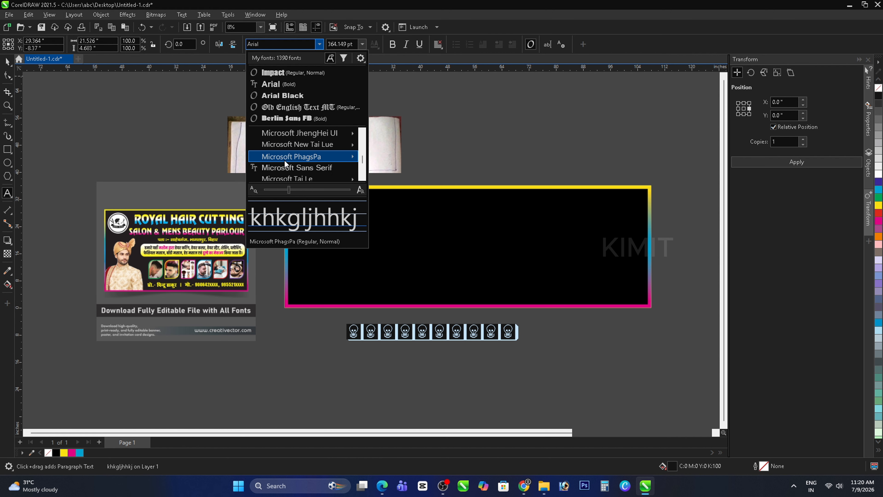
scroll(284, 161, "down", 6)
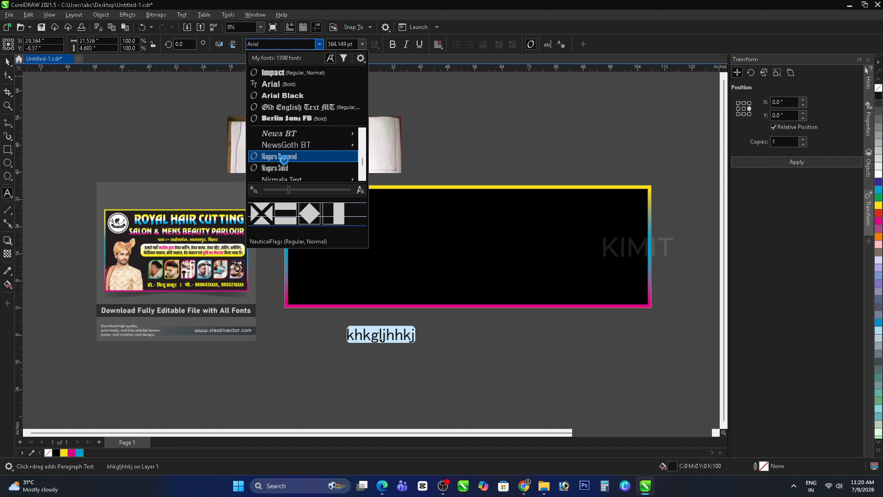
scroll(284, 162, "down", 6)
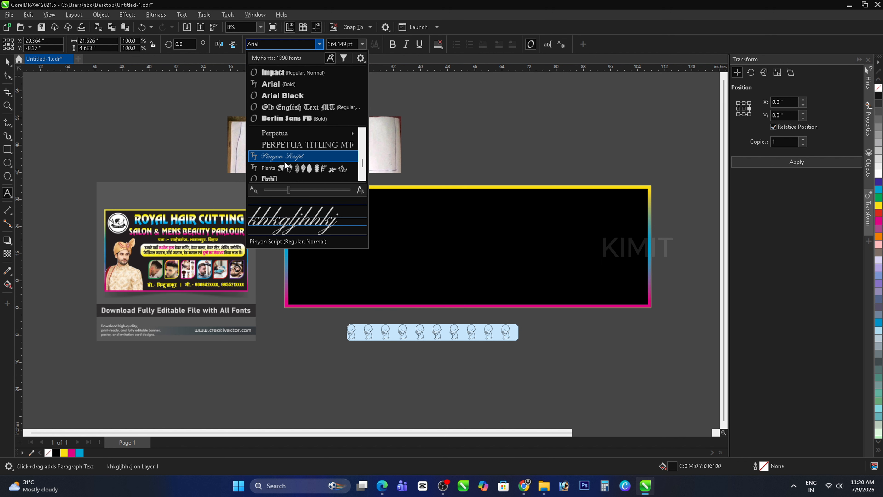
scroll(285, 164, "down", 6)
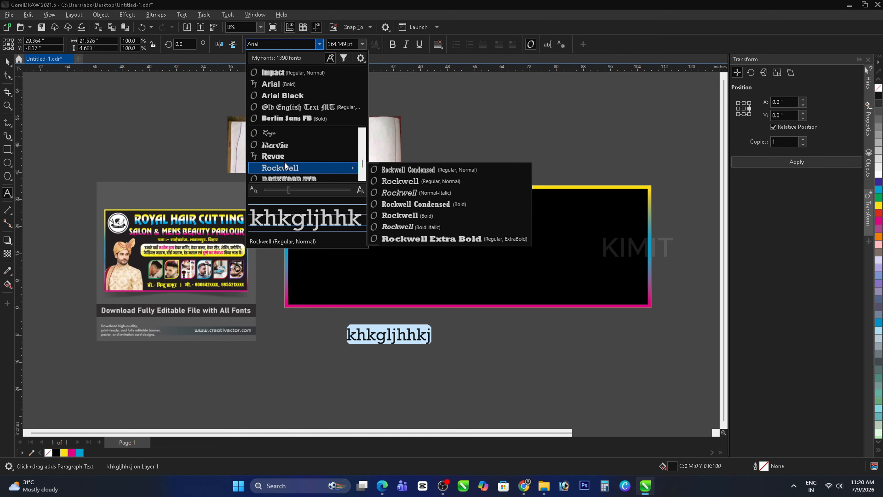
left_click(292, 158)
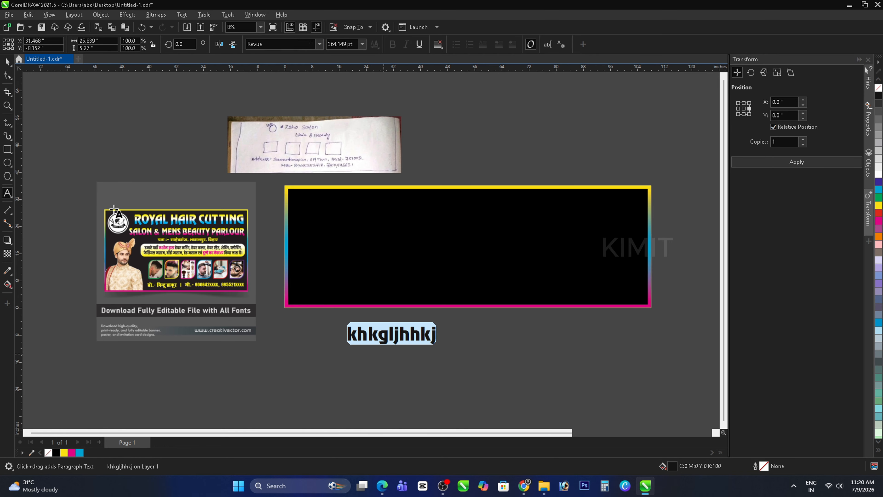
Step: Scale the placeholder text below the banner up proportionally to about 76 in wide, roughly 1,072 pt
left_click(6, 63)
left_click(461, 368)
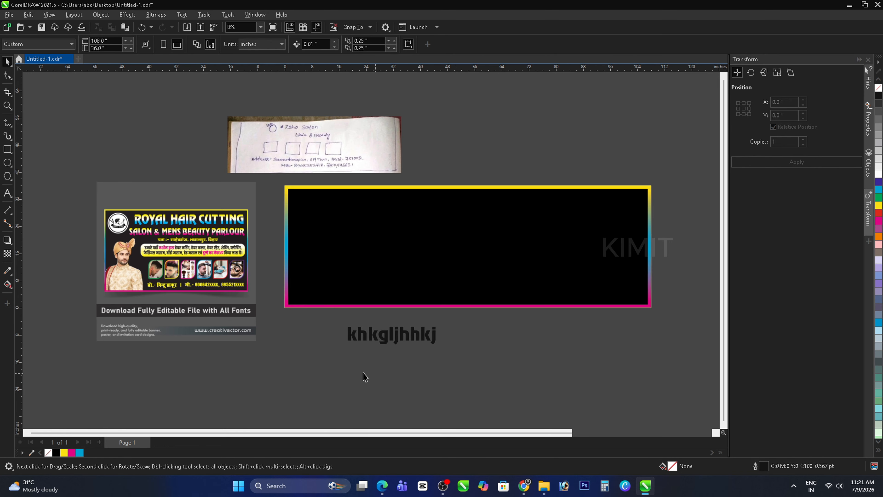
left_click(433, 339)
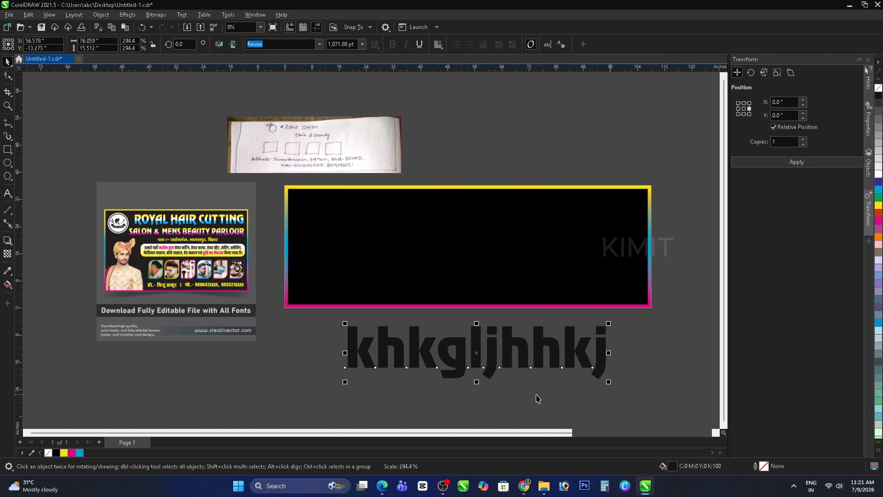
left_click(536, 399)
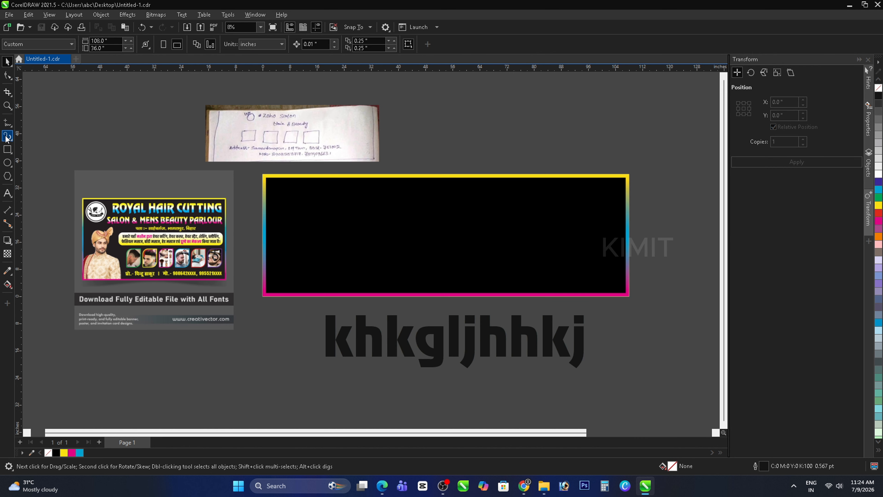
Step: Draw a rectangle below the placeholder text and set its size to 102 × 30 in
left_click(7, 149)
scroll(187, 183, "down", 1)
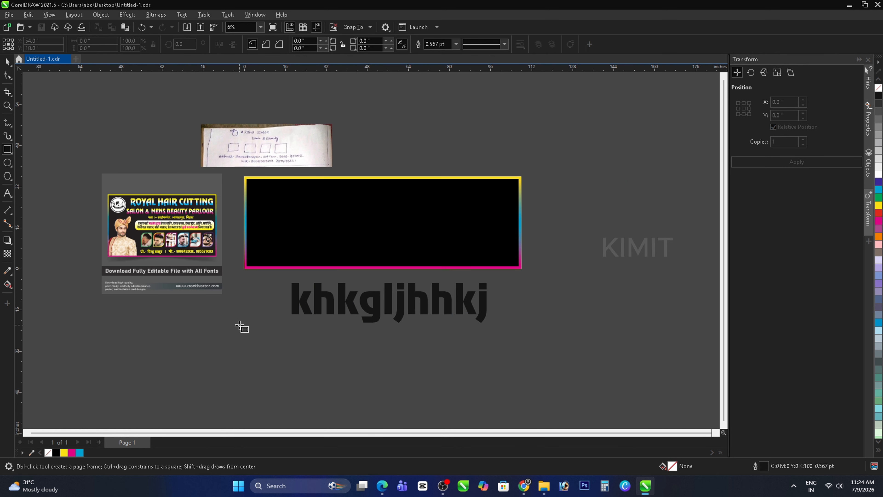
left_click_drag(238, 323, 550, 410)
left_click(7, 65)
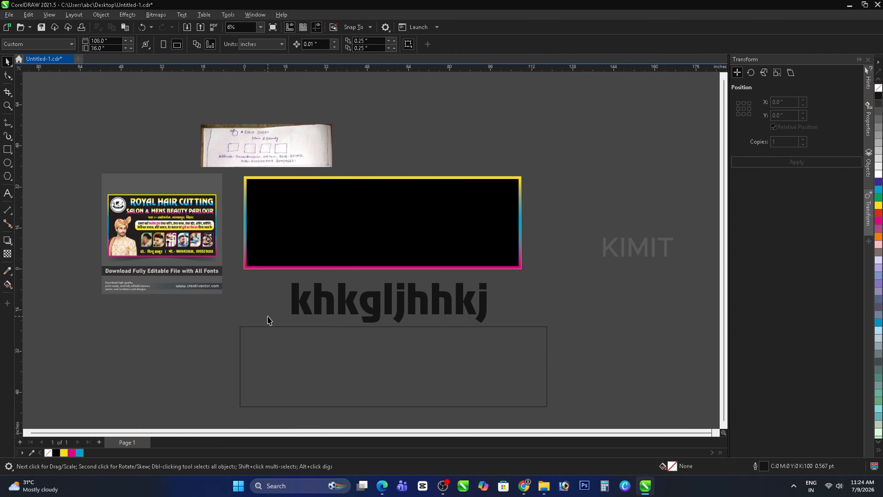
left_click(108, 42)
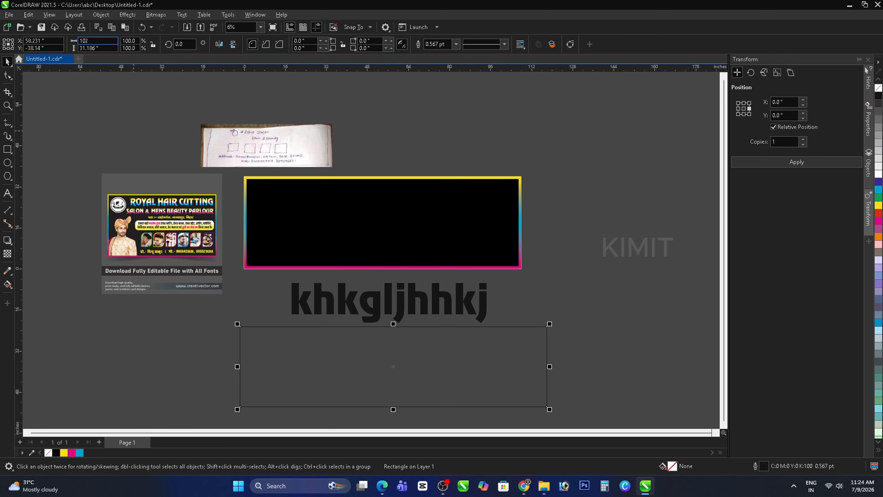
type("30")
key("Return")
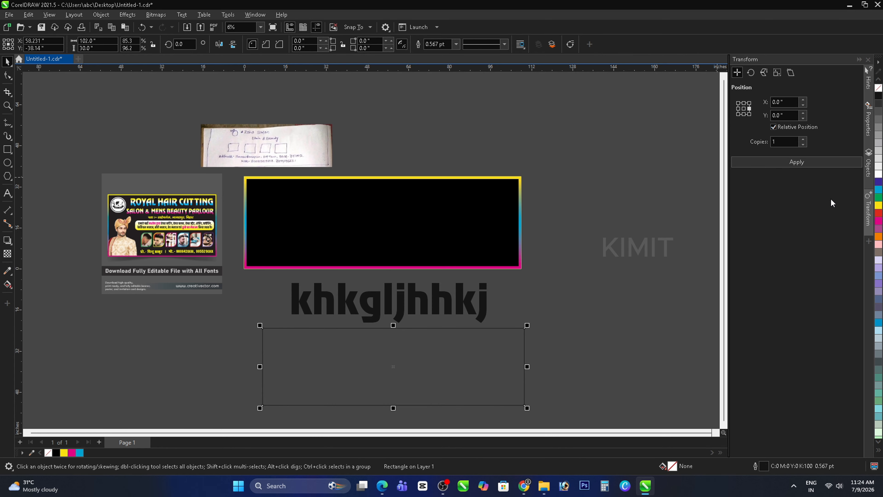
Step: Give the 102 × 30 in rectangle a yellow outline and center it on the page
right_click(879, 207)
key("p")
key("Escape")
Step: Enlarge the handwritten layout sketch to about 94.5 × 30.9 in and place it directly above the black banner
scroll(329, 183, "up", 1)
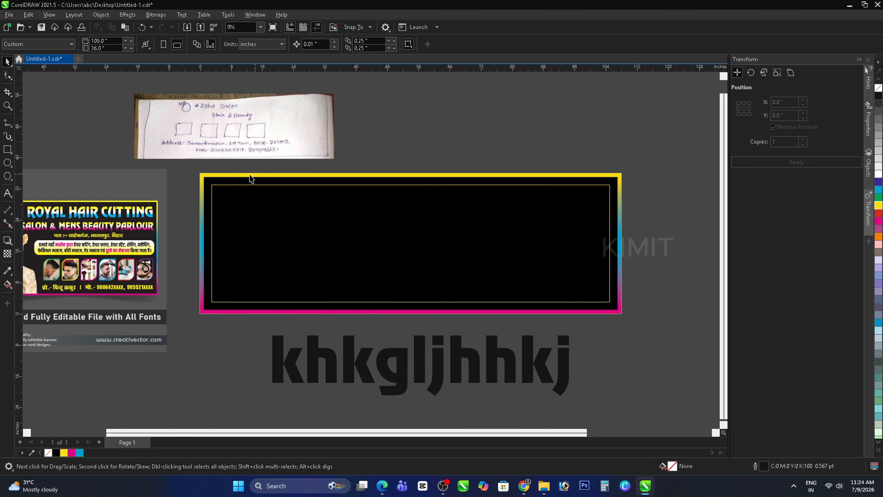
scroll(304, 234, "down", 1)
scroll(230, 163, "up", 1)
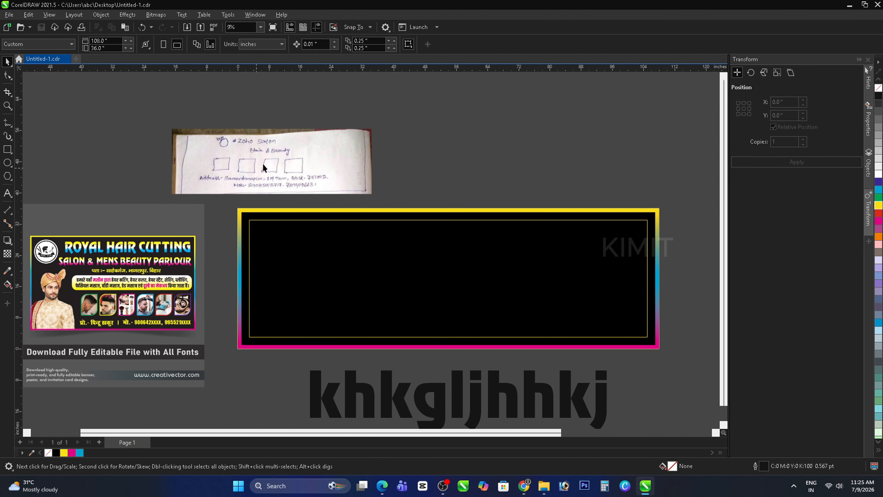
left_click(265, 167)
mouse_move(375, 198)
left_mouse_down()
mouse_move(570, 276)
mouse_move(563, 259)
left_mouse_up()
mouse_move(369, 199)
left_mouse_down()
mouse_move(390, 140)
mouse_move(440, 133)
left_mouse_up()
scroll(400, 144, "down", 1)
scroll(432, 139, "up", 2)
left_click_drag(623, 235, 601, 232)
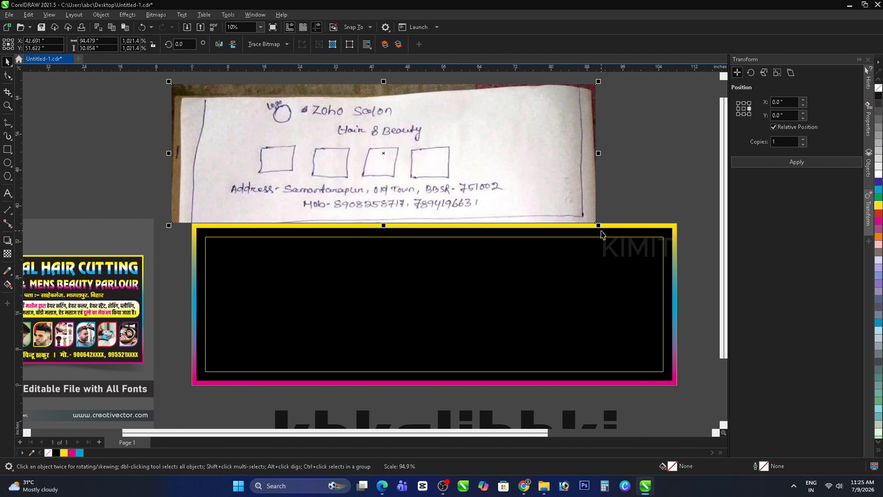
left_click_drag(493, 156, 499, 152)
Step: Replace the placeholder text below the banner with "ZOHO SALON"
scroll(459, 204, "down", 2)
scroll(159, 300, "up", 1)
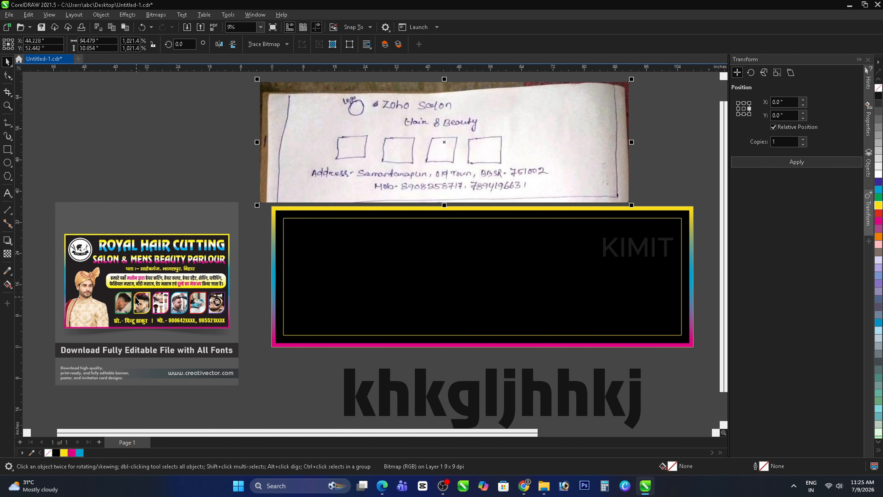
scroll(120, 290, "down", 1)
scroll(465, 168, "up", 1)
scroll(330, 218, "down", 1)
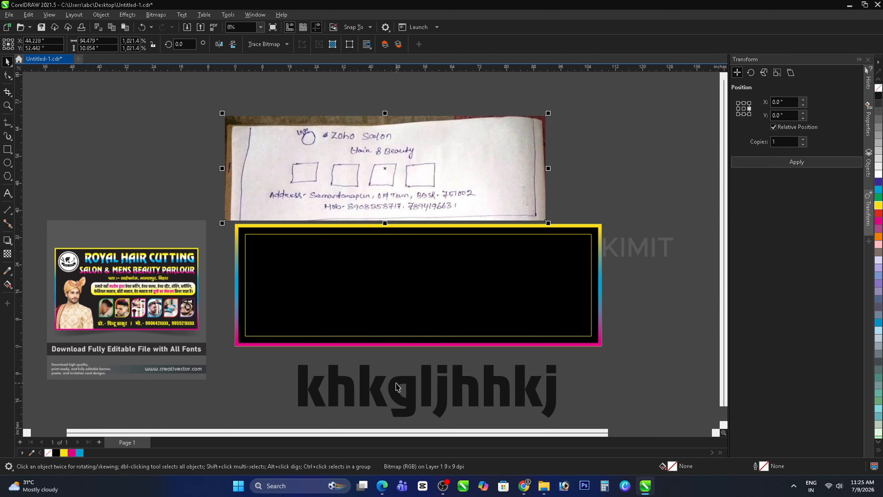
left_click(7, 193)
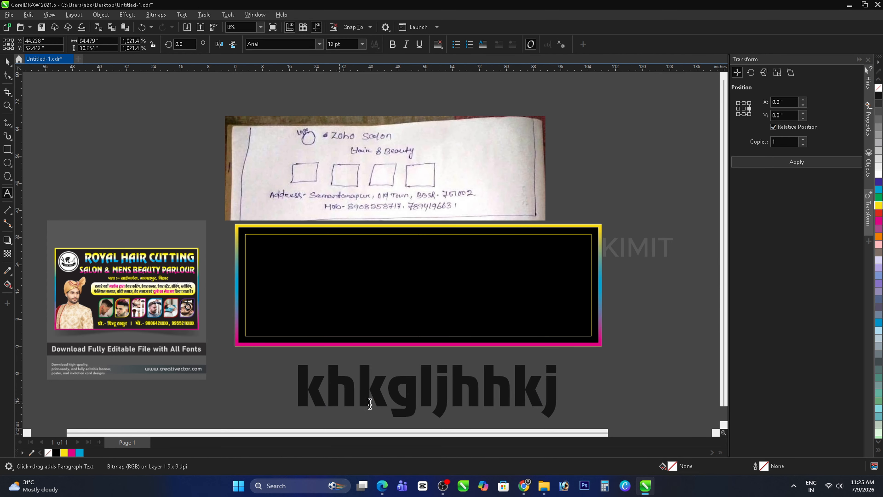
double_click(361, 375)
type("Z")
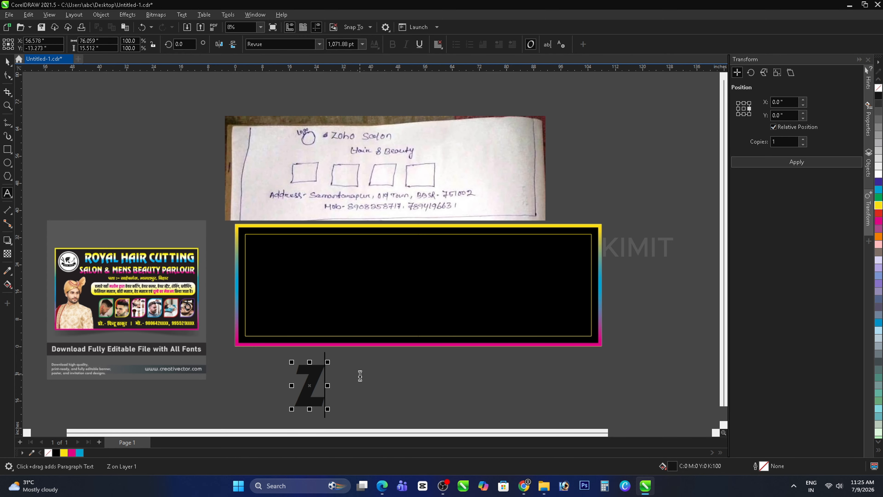
type("OHO")
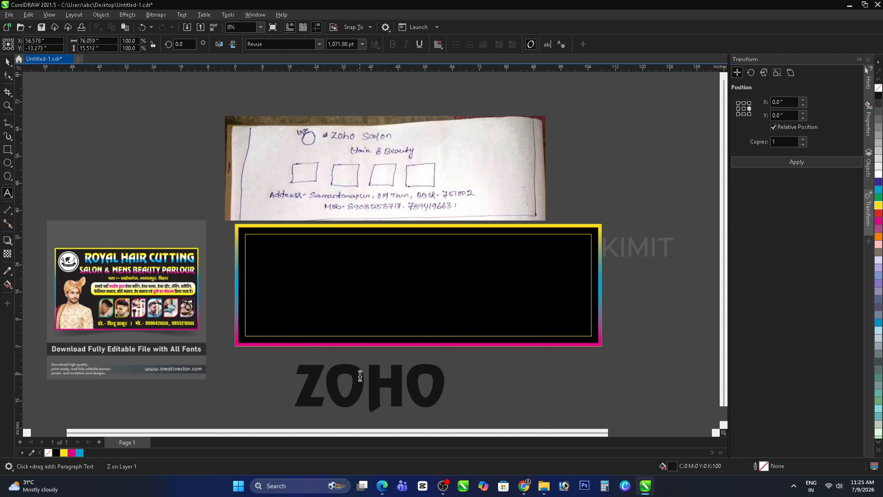
type(" SALON")
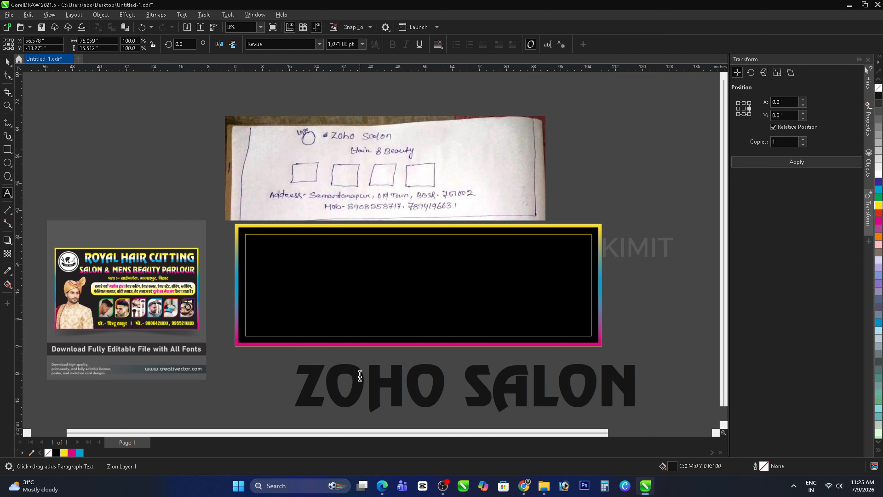
left_click(8, 62)
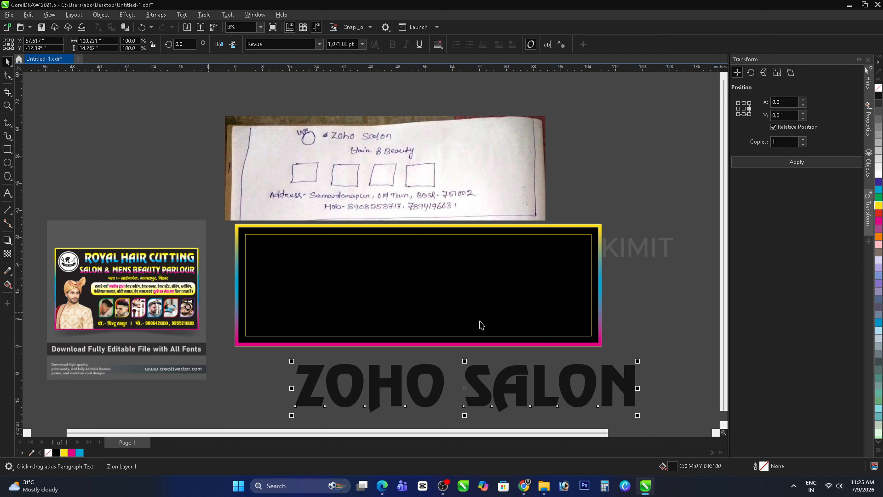
Step: Move the ZOHO SALON text onto the black banner, filled yellow and scaled down proportionally to about 69.6 in wide
left_click_drag(468, 374, 447, 273)
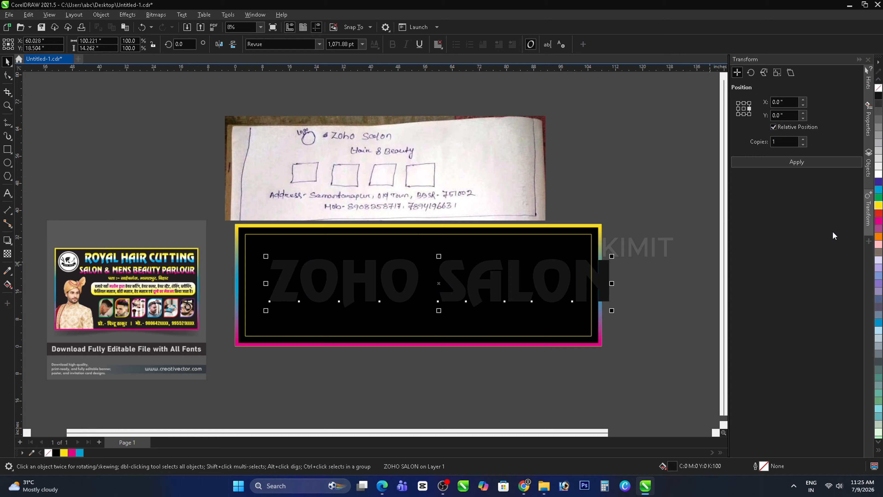
left_click(879, 206)
scroll(561, 244, "up", 1)
left_click_drag(618, 322, 500, 302)
scroll(479, 272, "up", 1)
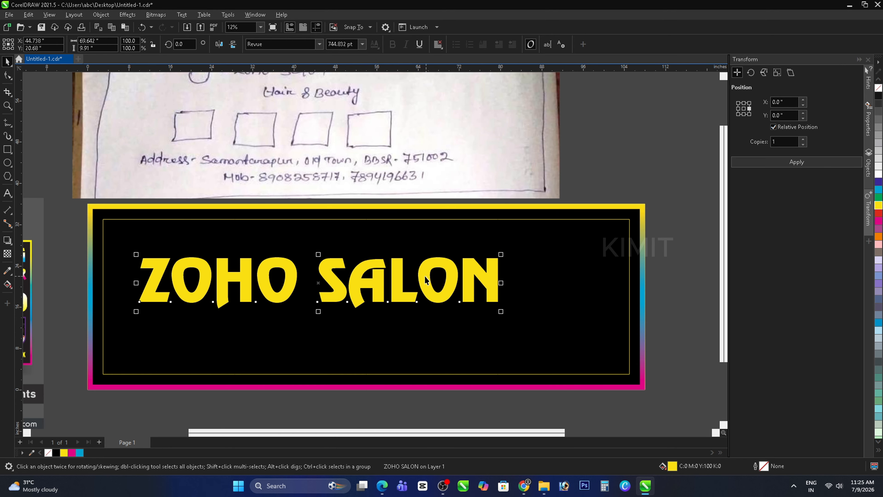
Step: Move the ZOHO SALON text into the banner's upper-right area and stretch it leftward to about 81.5 in wide
left_click_drag(318, 284, 440, 256)
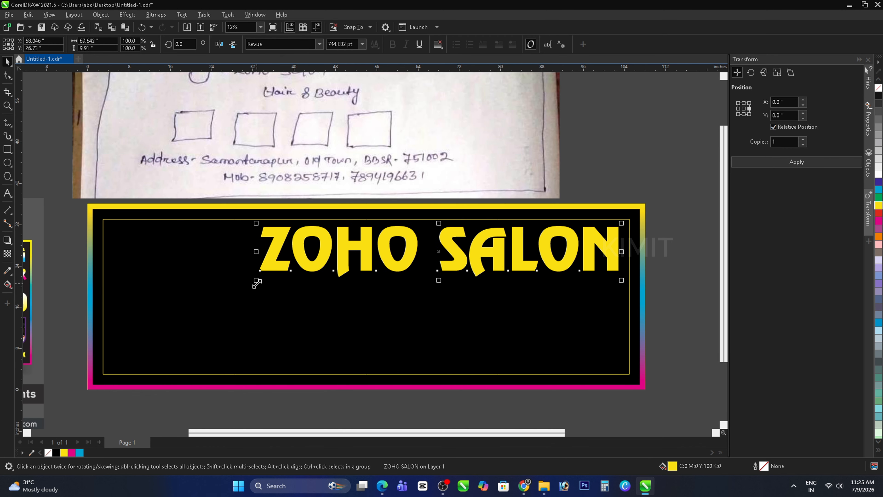
left_click_drag(257, 252, 197, 254)
scroll(322, 262, "down", 1)
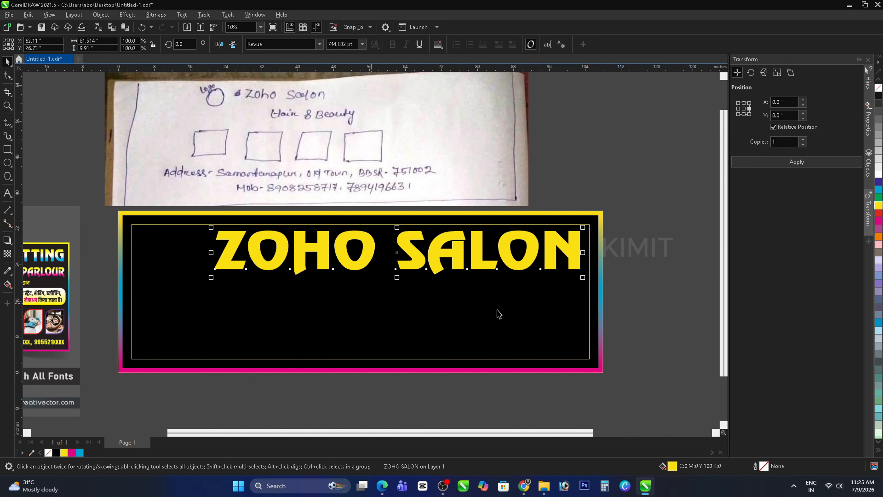
Step: Align the ZOHO SALON text to the right and top edges of the inner yellow rectangle
scroll(529, 229, "up", 1)
left_click(512, 315, "shift")
key("r")
key("t")
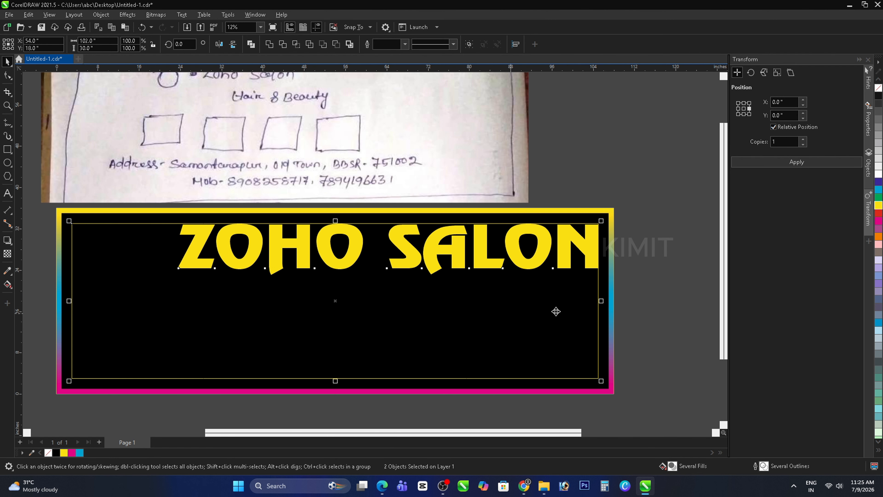
left_click(637, 279)
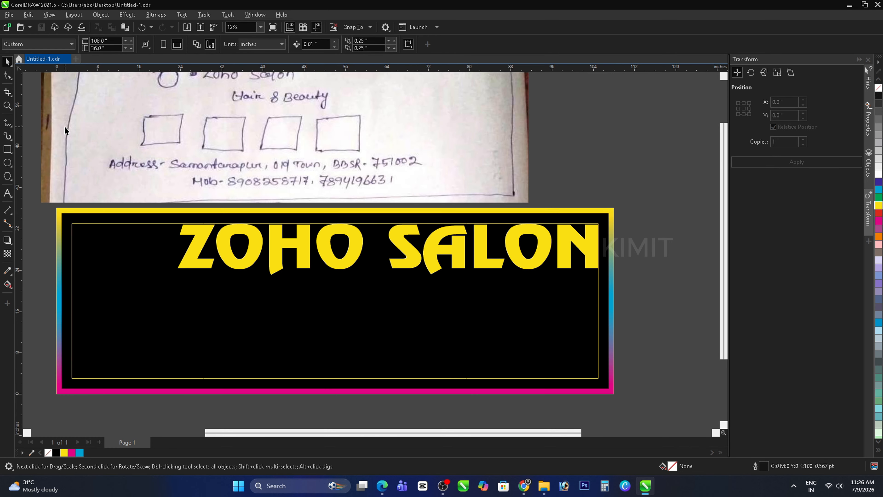
Step: Import the PC logo image beside the banner's right edge and enlarge it to about 10 in wide
scroll(294, 243, "down", 2)
left_click_drag(645, 486, 589, 306)
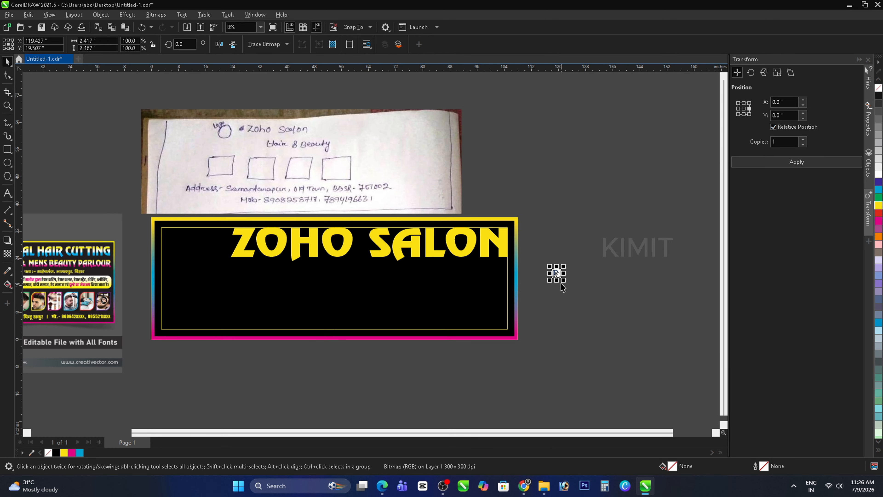
left_click_drag(567, 271, 545, 216)
scroll(603, 221, "up", 1)
scroll(605, 223, "up", 2)
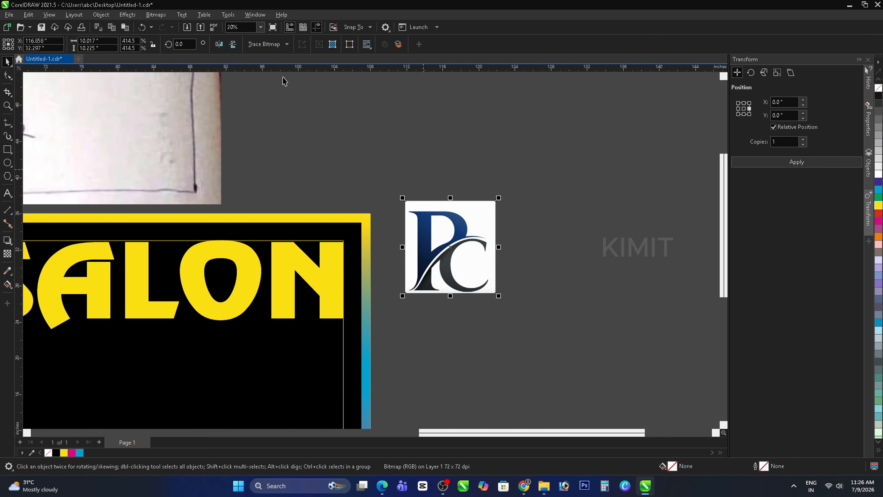
Step: Trace the PC logo bitmap as an outline Line art trace with the background color removed automatically
left_click(268, 44)
mouse_move(278, 74)
left_click(393, 132)
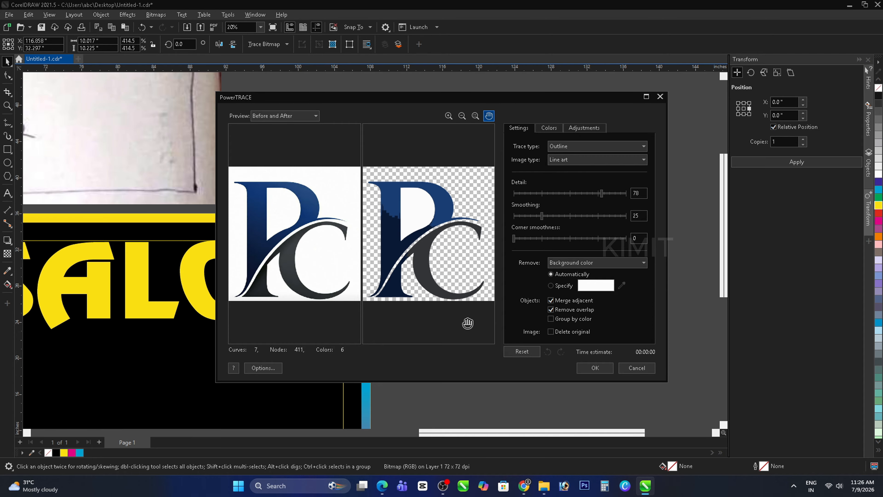
left_click(595, 368)
scroll(460, 243, "up", 5)
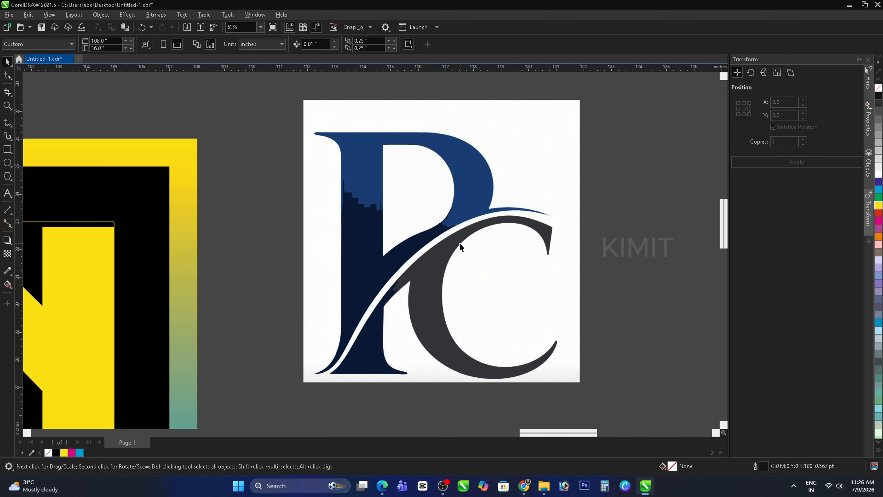
scroll(410, 237, "down", 3)
left_click(365, 240)
scroll(364, 240, "down", 2)
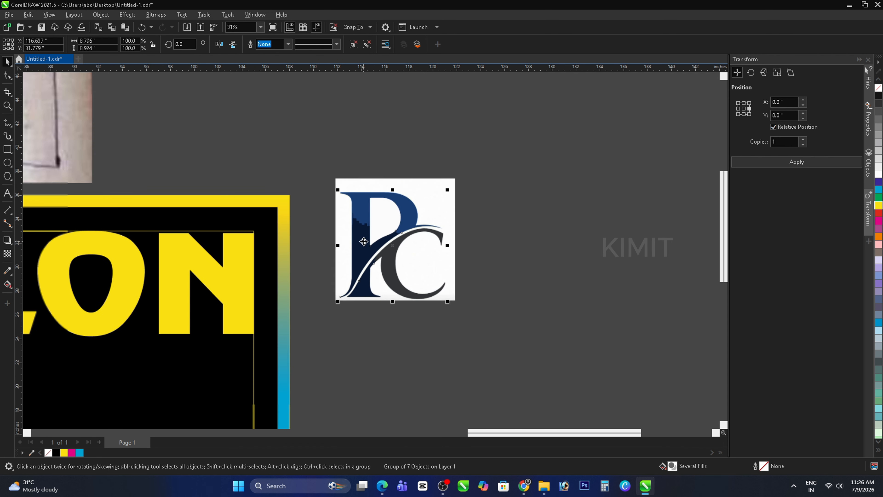
Step: Move the traced logo beside the original bitmap to compare them, and delete the traced version
left_click_drag(364, 242, 496, 237)
scroll(541, 233, "up", 2)
scroll(545, 238, "up", 1)
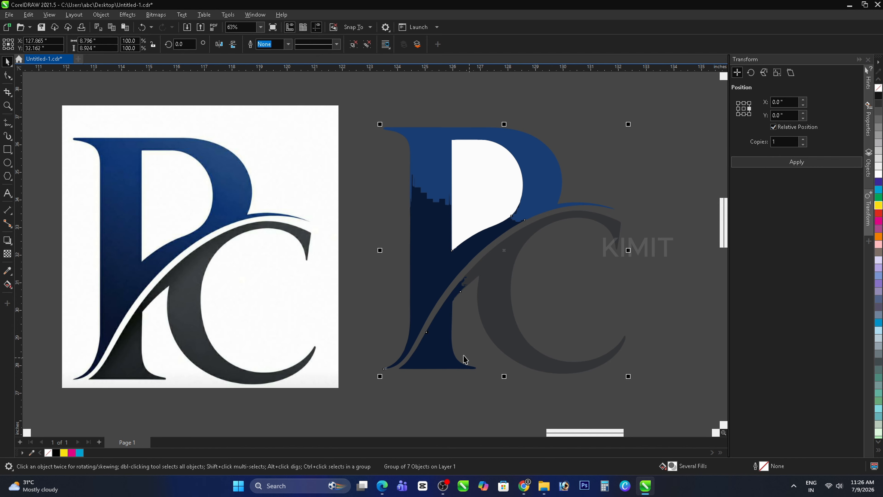
left_click(365, 207)
left_click(437, 191)
scroll(432, 184, "up", 2)
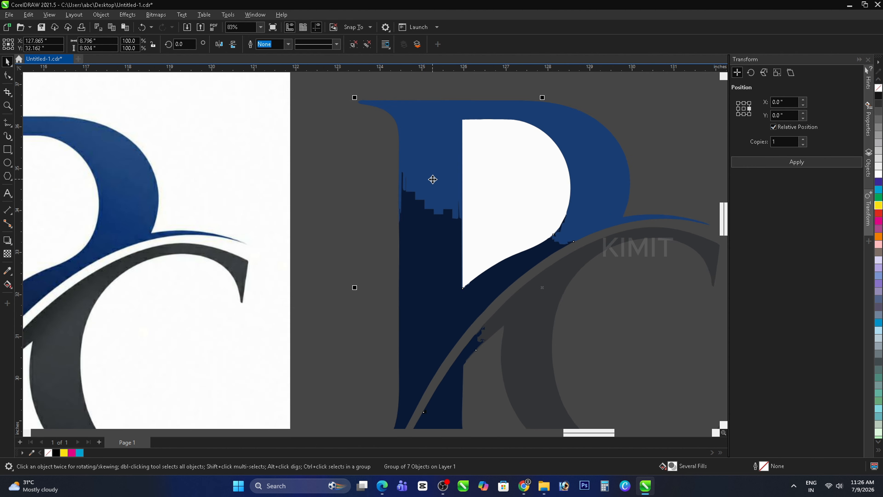
scroll(409, 214, "down", 2)
key("Delete")
scroll(448, 221, "down", 2)
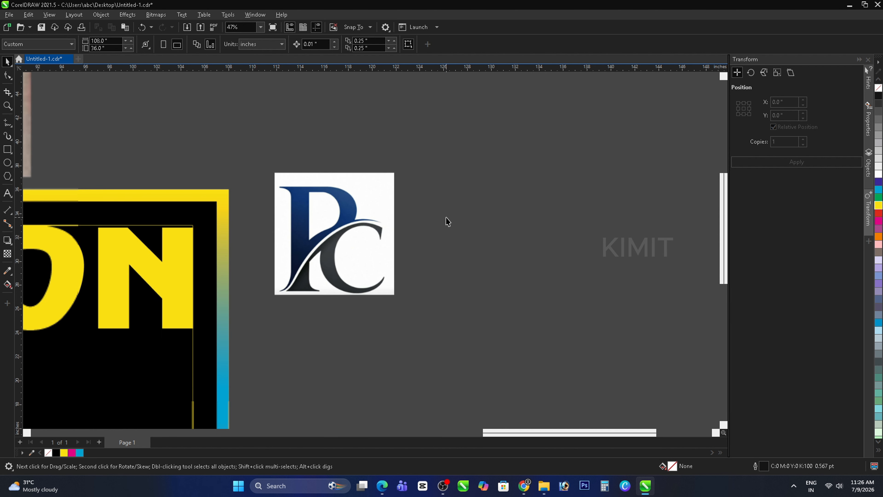
Step: Move the PC logo image off the banner's interior so it straddles the banner's left edge
left_click(381, 217)
scroll(380, 217, "up", 5)
scroll(348, 223, "down", 5)
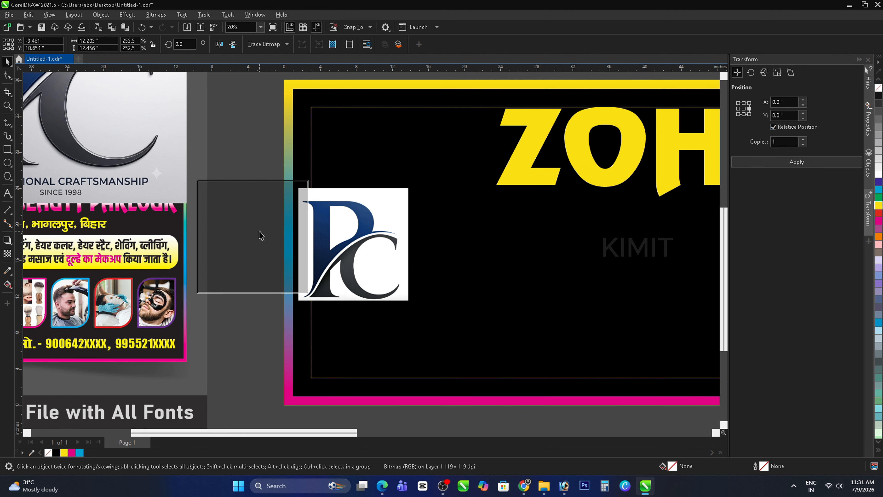
left_click_drag(360, 239, 259, 231)
scroll(259, 231, "down", 4)
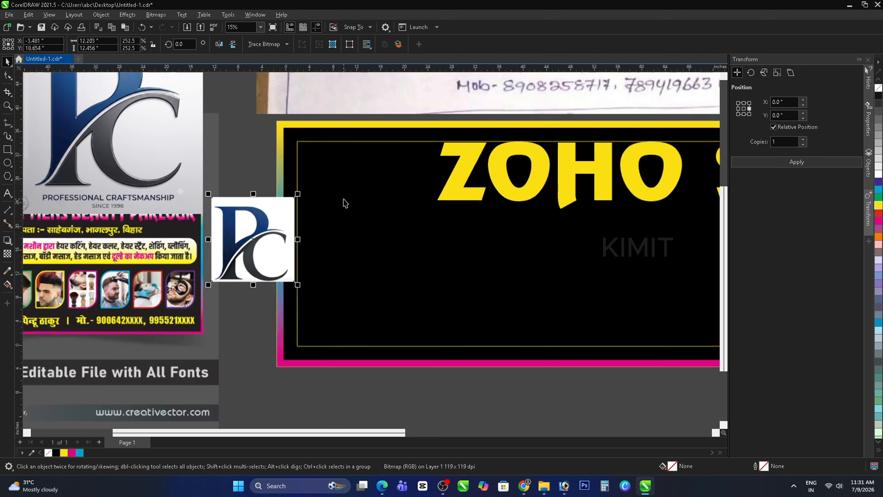
Step: Draw a circle about 8.9 in across to the left of ZOHO SALON, with a white fill and no outline
scroll(293, 201, "up", 3)
left_click(9, 167)
scroll(348, 170, "up", 1)
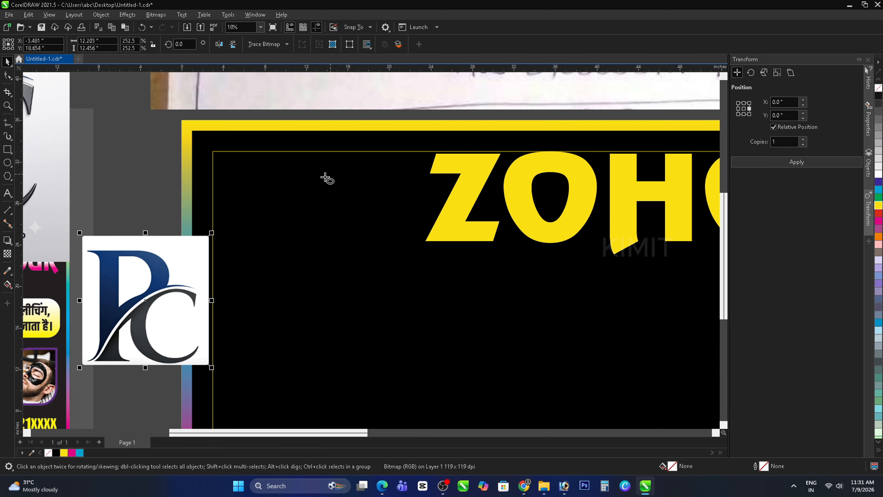
left_click_drag(260, 163, 353, 241)
left_click(8, 62)
left_click(879, 173)
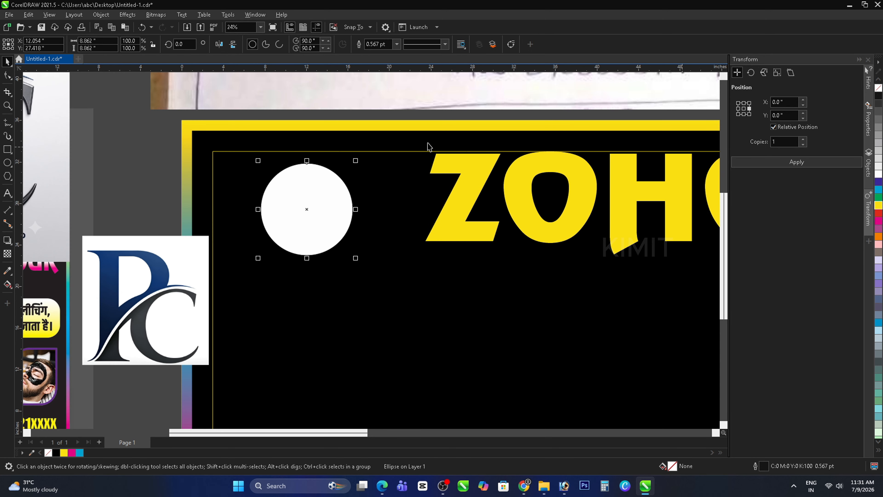
left_click(397, 44)
left_click(379, 55)
scroll(307, 201, "down", 1)
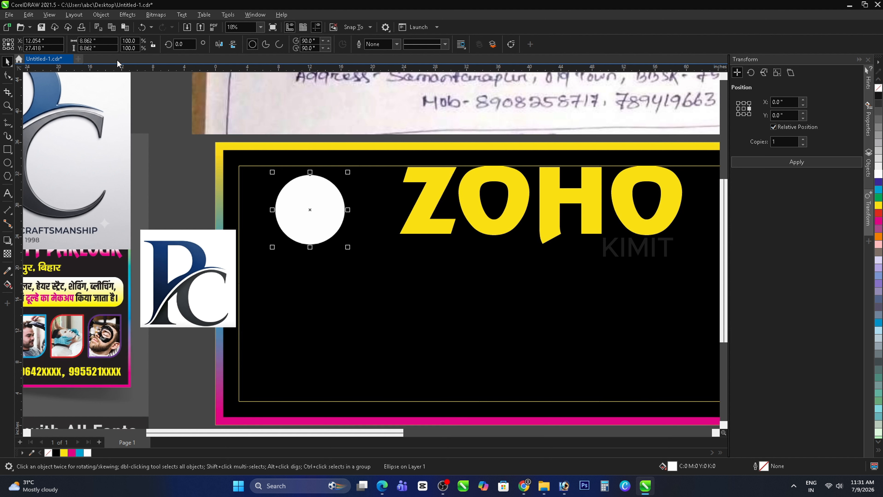
Step: Set the white circle's size to 10 × 10 in and save the document
type("1")
key("Tab")
type("1")
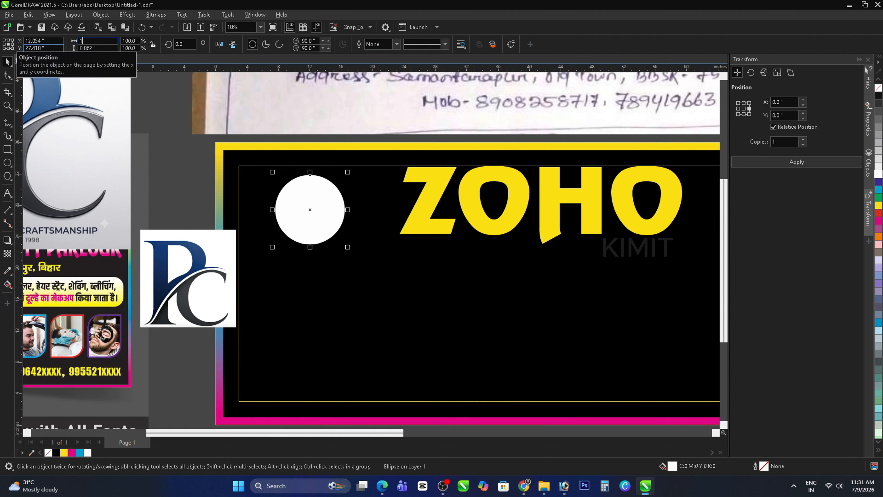
type("0")
key("Return")
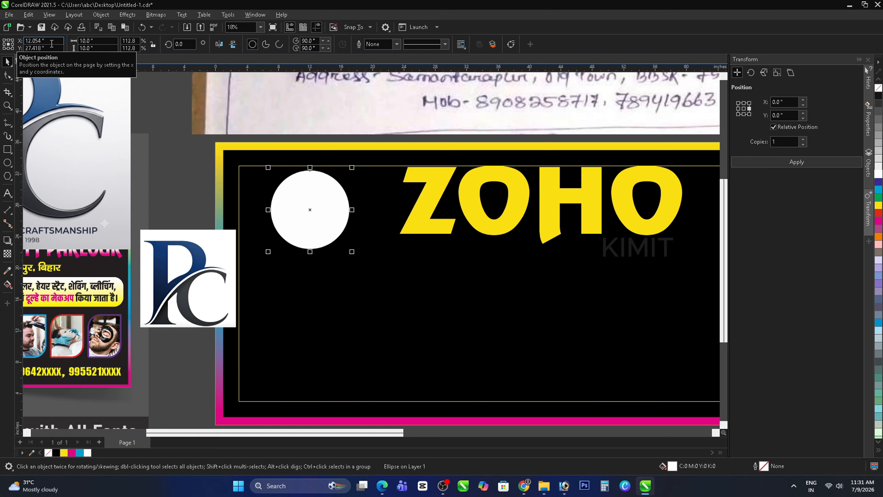
key("Escape")
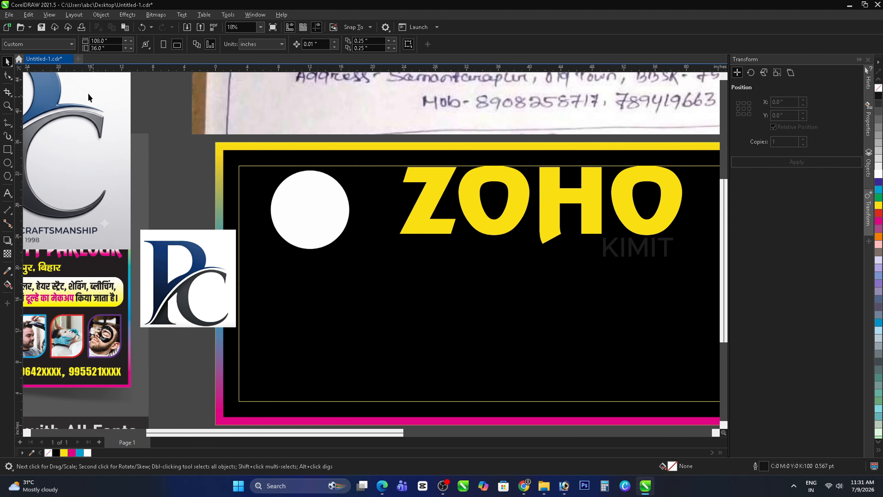
left_click(40, 30)
Step: Align the white circle to the top and left edges of the inner yellow rectangle
left_click(307, 195)
left_click(310, 292, "shift")
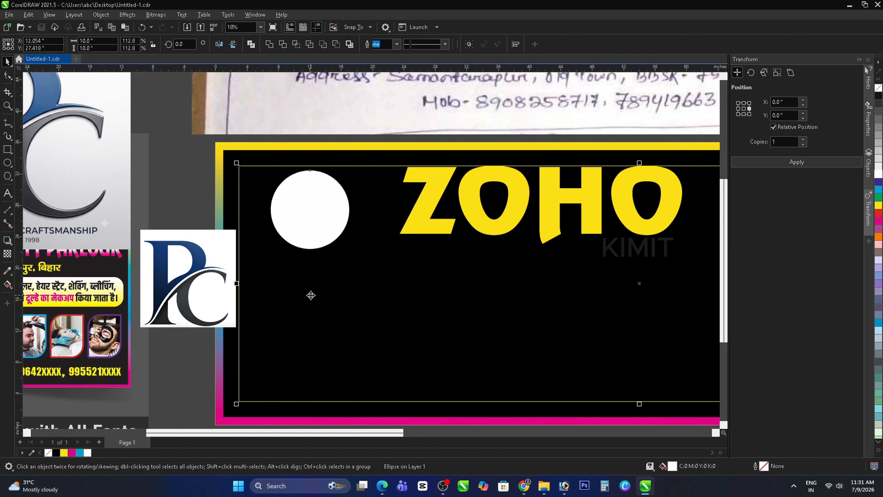
key("t")
key("l")
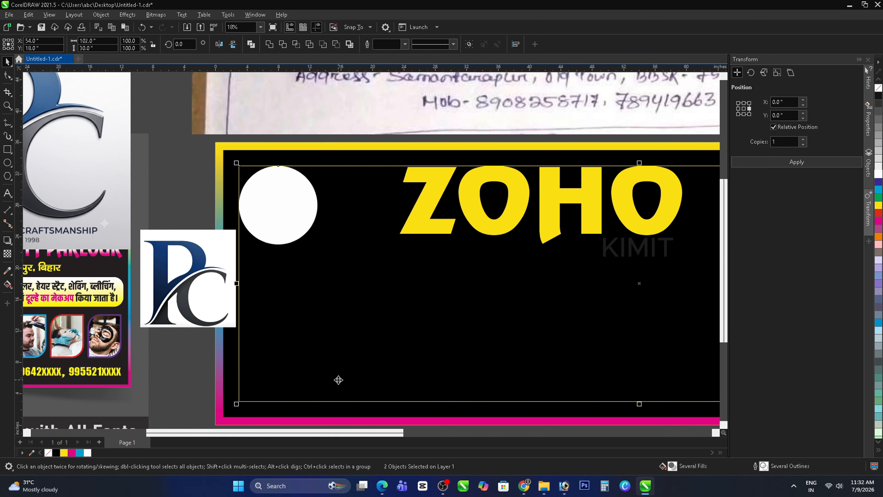
Step: Move the PC logo image over the white circle and scale it down to about 7.9 × 8.0 in
left_click_drag(190, 247, 257, 205)
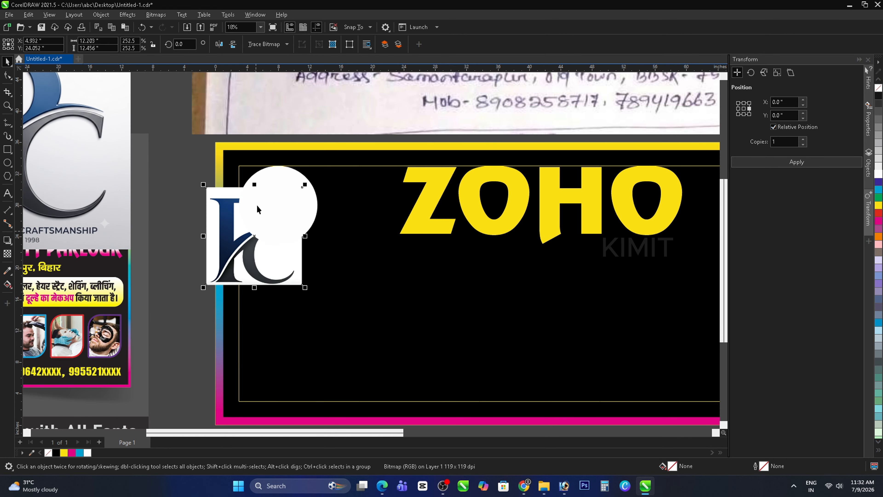
scroll(258, 204, "up", 1)
scroll(243, 193, "up", 1)
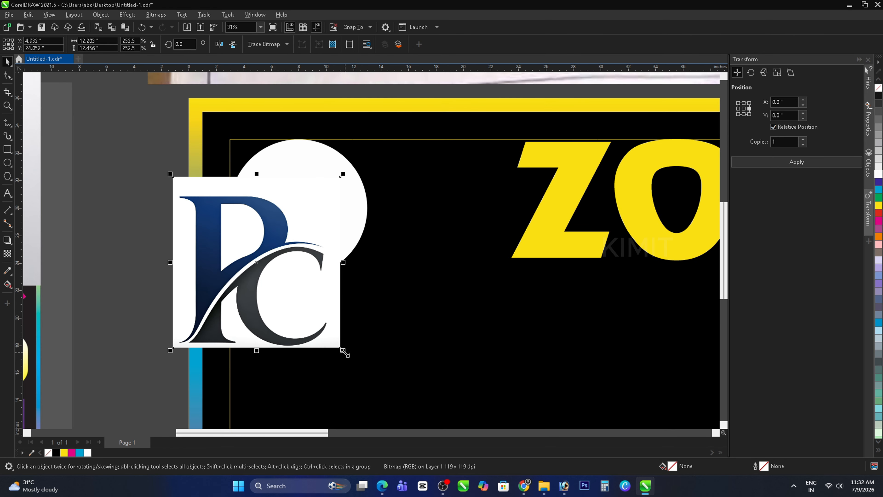
left_click_drag(344, 354, 283, 289)
scroll(230, 251, "up", 1)
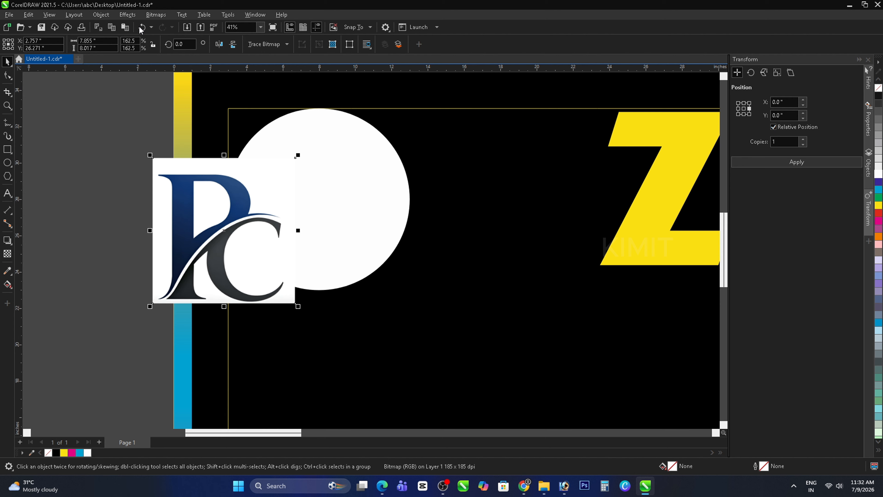
Step: Place the PC logo image inside the white circle as a PowerClip
left_click(100, 15)
mouse_move(139, 50)
left_click(241, 51)
left_click(317, 164)
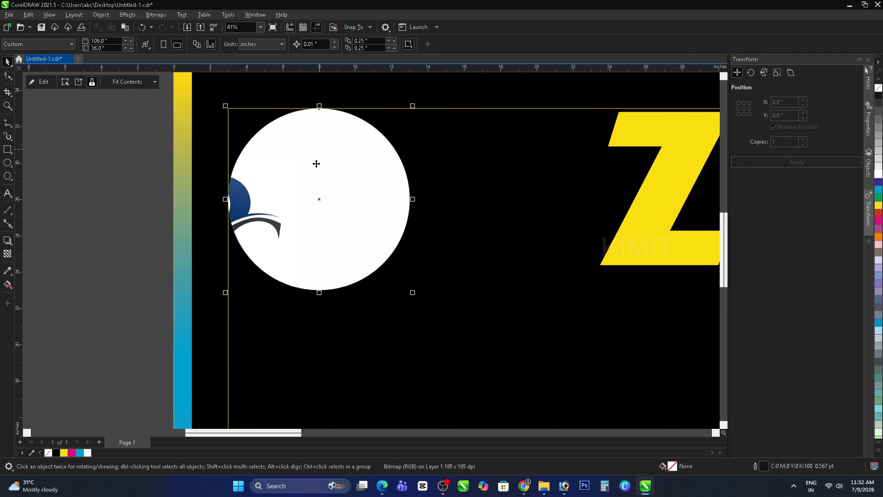
Step: Open the white circle's PowerClip contents for editing and move the PC logo image to the circle's center
right_click(316, 164)
left_click(334, 175)
left_click_drag(259, 220, 356, 178)
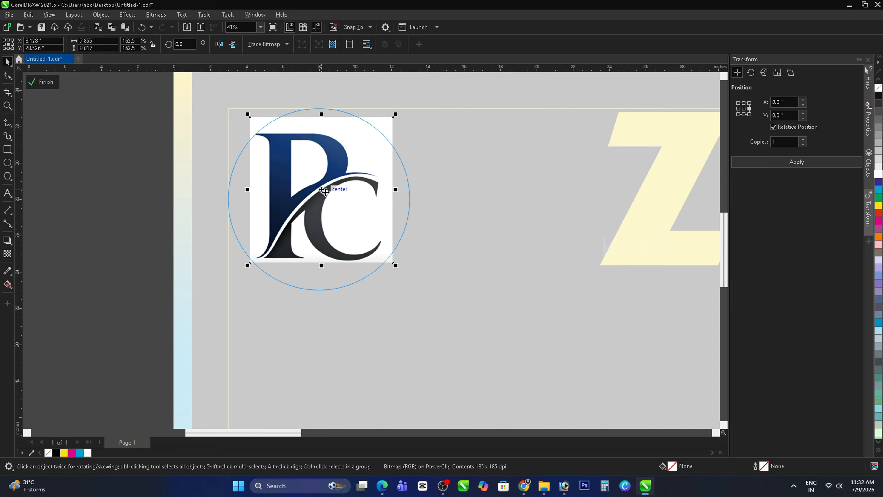
scroll(282, 202, "up", 3)
scroll(325, 191, "down", 1)
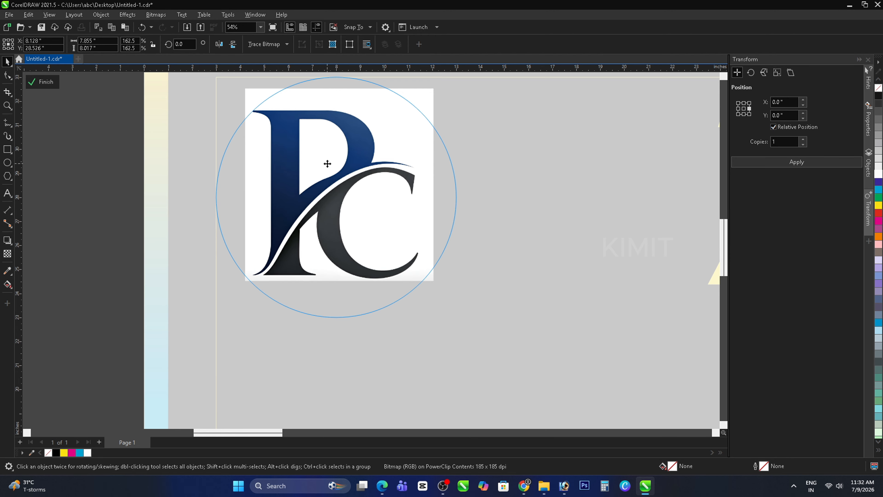
left_click_drag(327, 164, 326, 168)
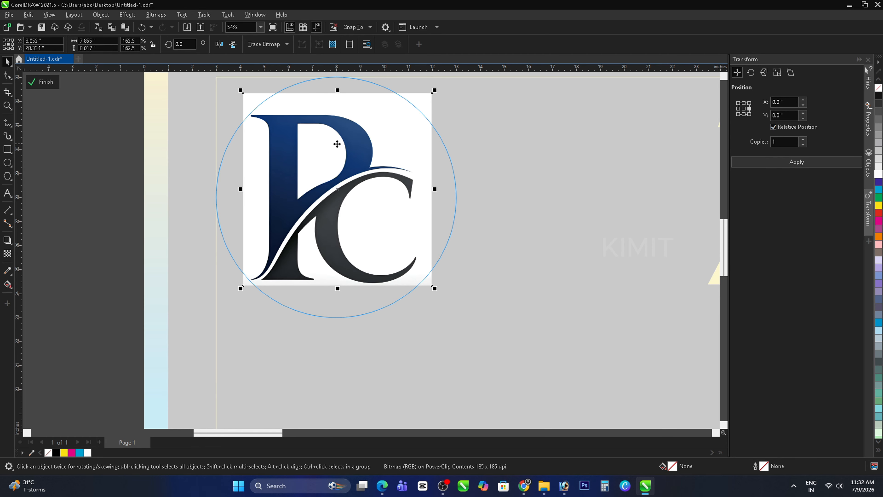
Step: Enlarge the PC logo image inside the PowerClip to about 8.3 × 8.5 in and re-center it within the circle
scroll(445, 304, "up", 2)
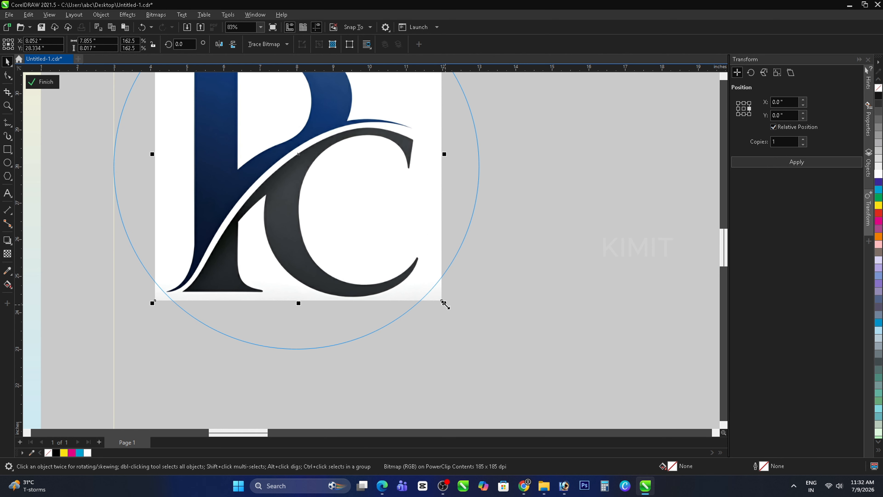
left_click_drag(445, 303, 459, 324)
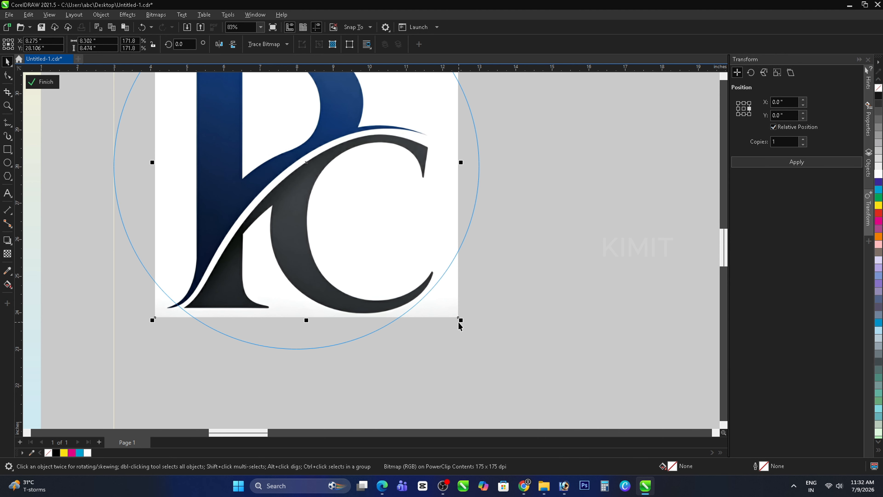
scroll(192, 291, "down", 2)
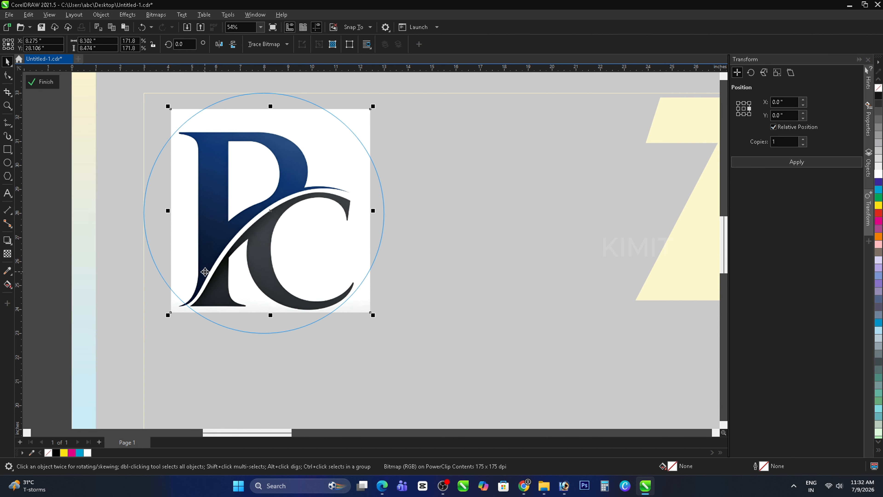
left_click_drag(204, 271, 209, 264)
scroll(163, 139, "up", 4)
scroll(174, 150, "down", 3)
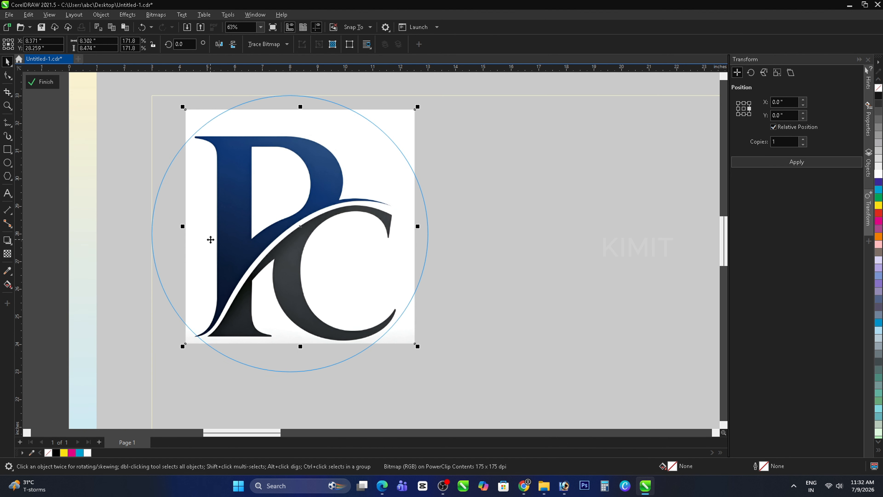
Step: Finish editing the circle's PowerClip contents and save the document
scroll(211, 240, "up", 1)
right_click(270, 179)
left_click(287, 185)
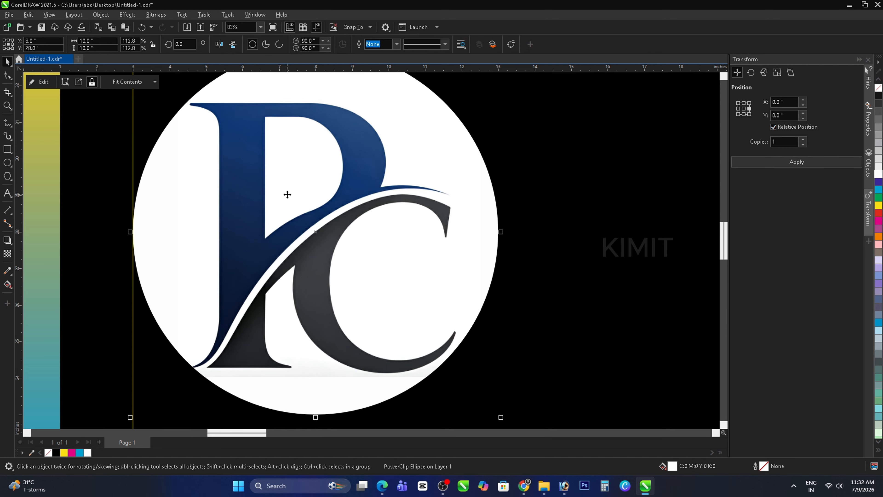
scroll(287, 194, "down", 4)
left_click(209, 234)
key("ctrl+s")
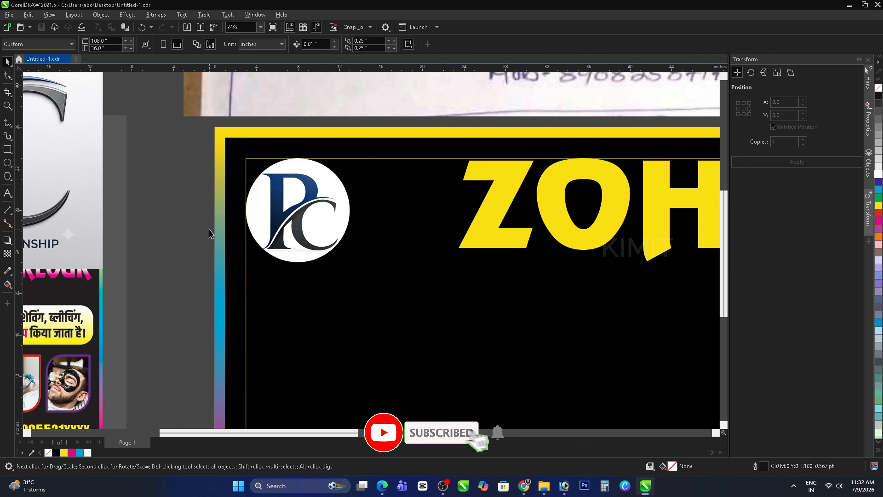
Step: Place a horizontal guideline along the bottom edge of the logo circle, at about Y 23.05 in
scroll(209, 234, "up", 1)
left_click(294, 182)
scroll(134, 178, "down", 3)
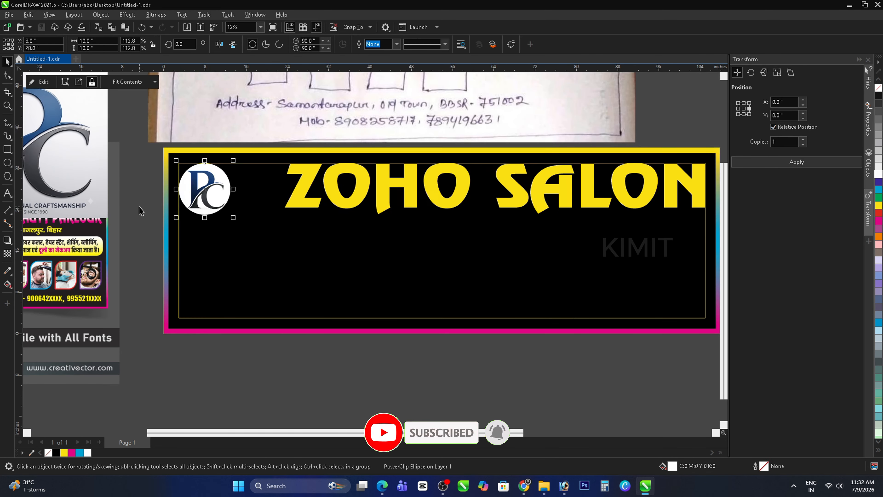
scroll(139, 211, "up", 2)
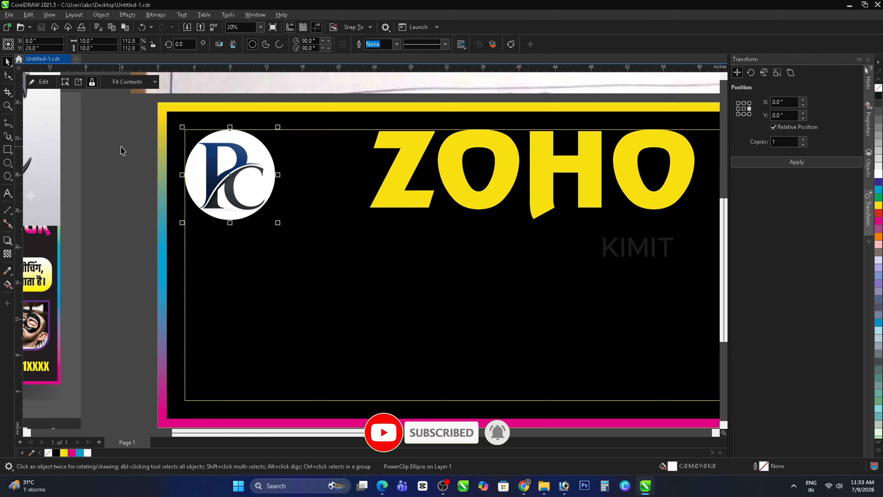
left_click_drag(315, 218, 319, 222)
scroll(236, 223, "up", 5)
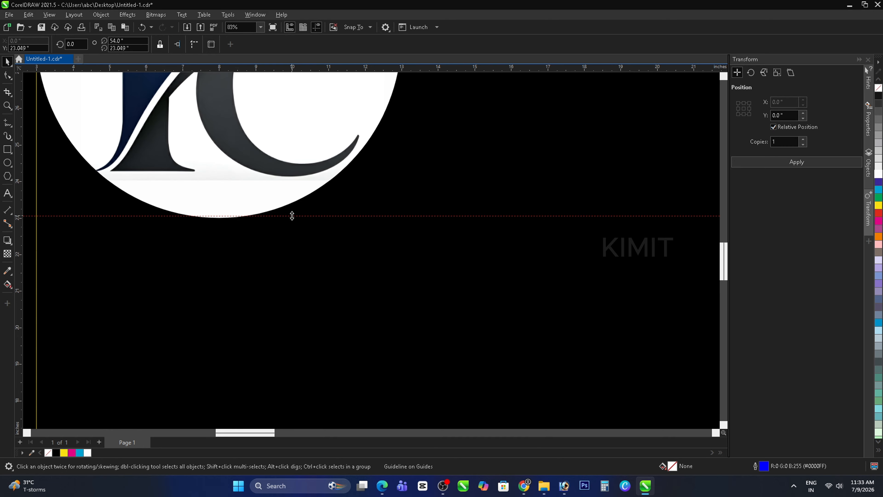
scroll(214, 227, "down", 6)
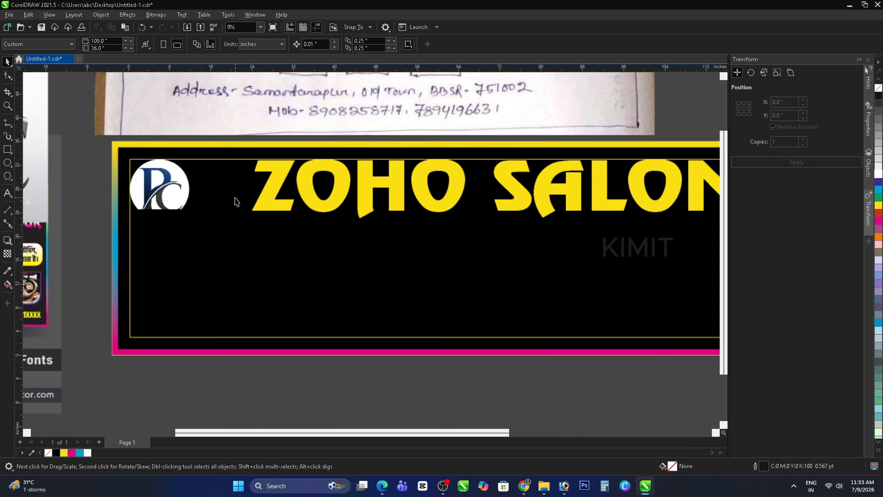
Step: Enlarge the ZOHO SALON title to about 90.2 × 11.0 in so it spans from the logo to the inner rectangle's right edge
scroll(240, 203, "down", 2)
left_click_drag(651, 231, 240, 167)
scroll(252, 186, "up", 1)
left_click_drag(244, 235, 183, 241)
scroll(230, 225, "down", 2)
scroll(352, 173, "up", 1)
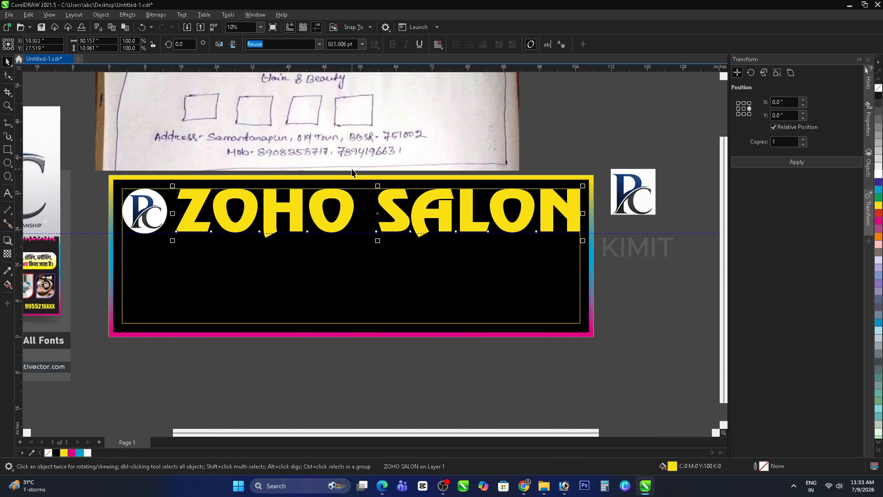
left_click(635, 279)
left_click(562, 217)
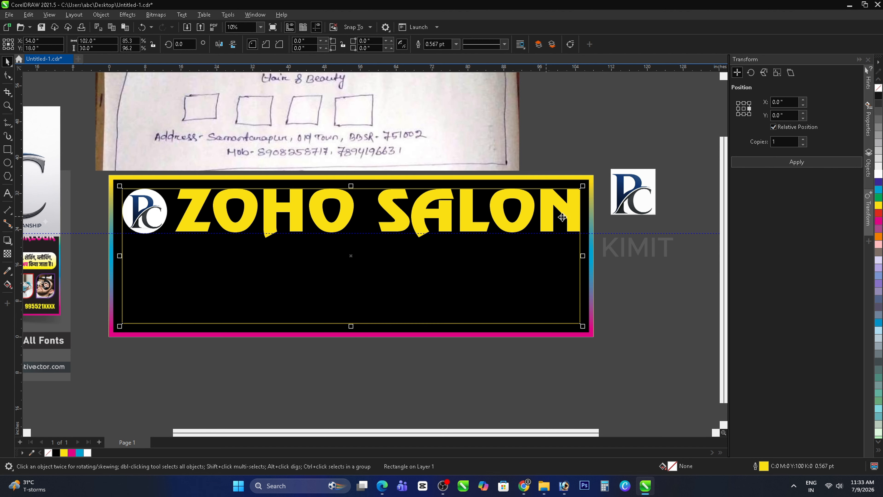
left_click(879, 175)
key("ctrl+z")
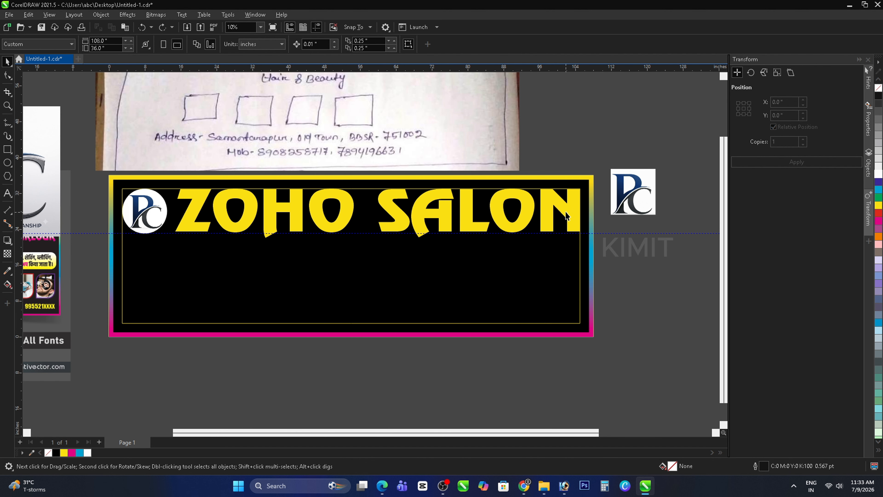
Step: Fill the whole ZOHO SALON title with white
left_click_drag(651, 275, 171, 139)
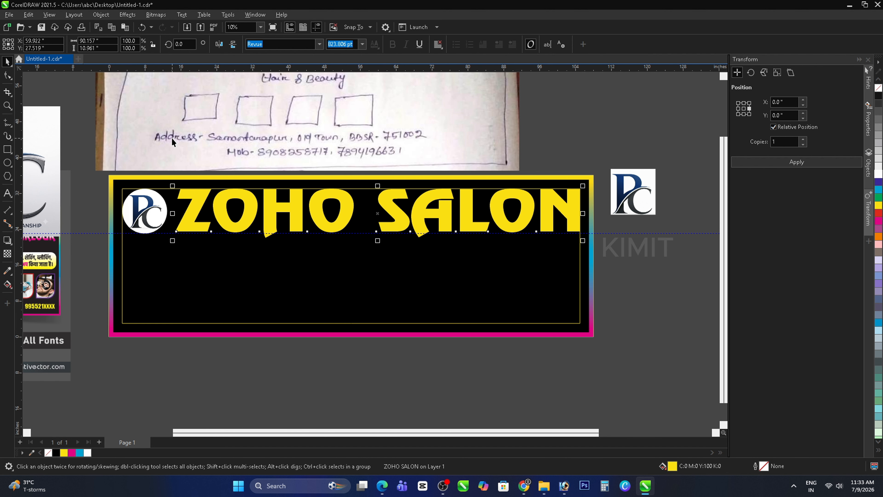
left_click(879, 175)
left_click(609, 278)
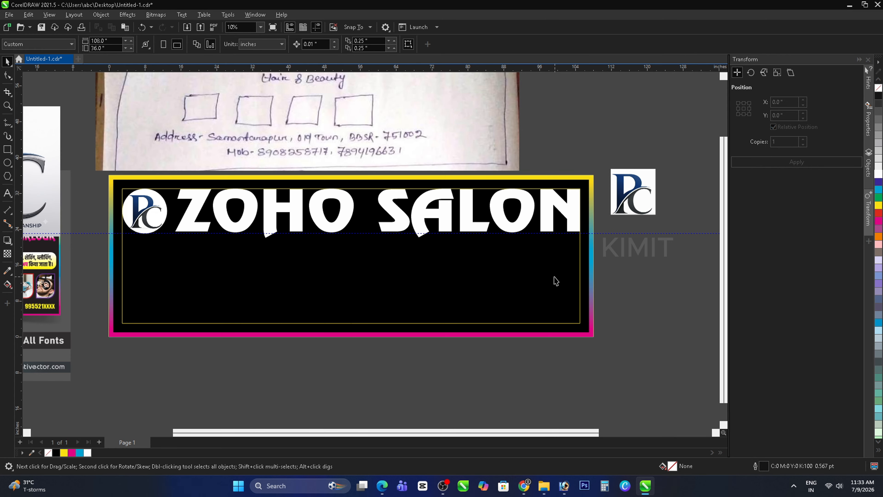
Step: Color only the word SALON in the title yellow and save the document
scroll(557, 279, "down", 1)
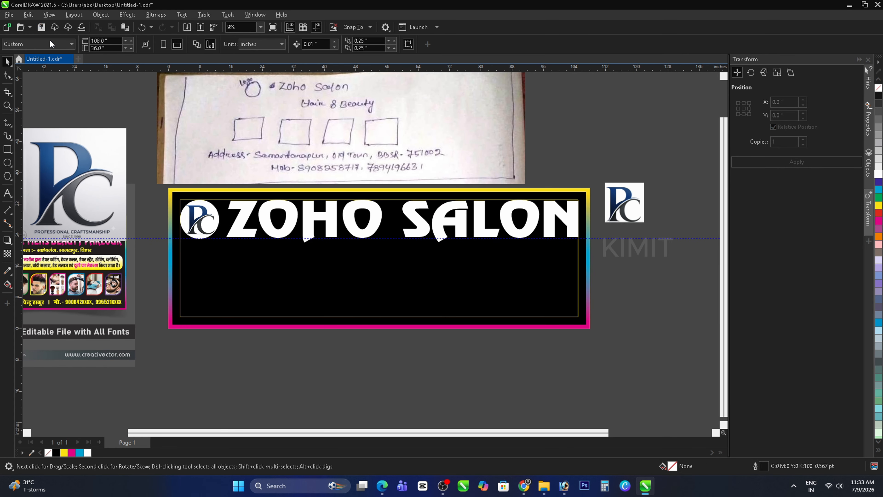
left_click(7, 193)
scroll(404, 230, "up", 3)
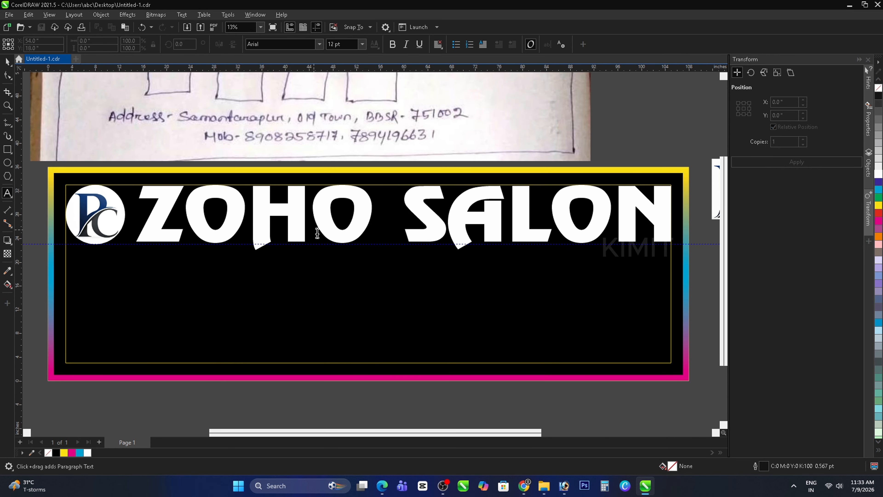
left_click_drag(404, 219, 676, 219)
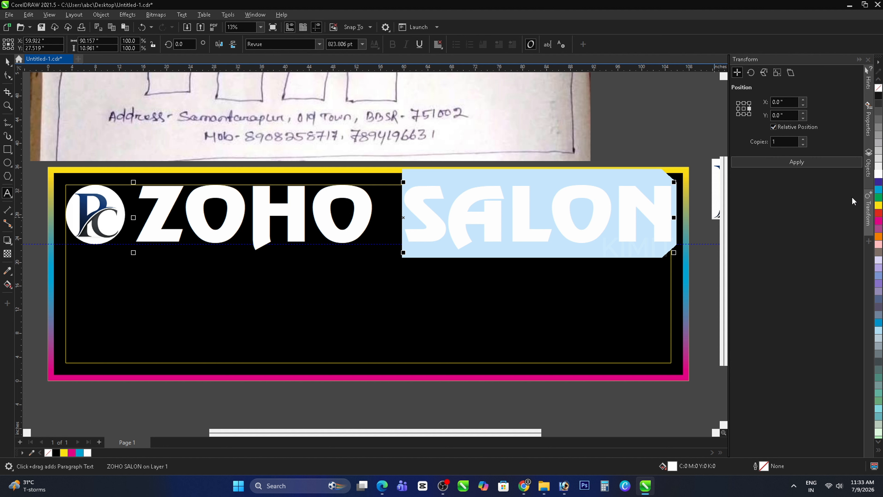
left_click(879, 205)
left_click(8, 63)
scroll(268, 198, "down", 1)
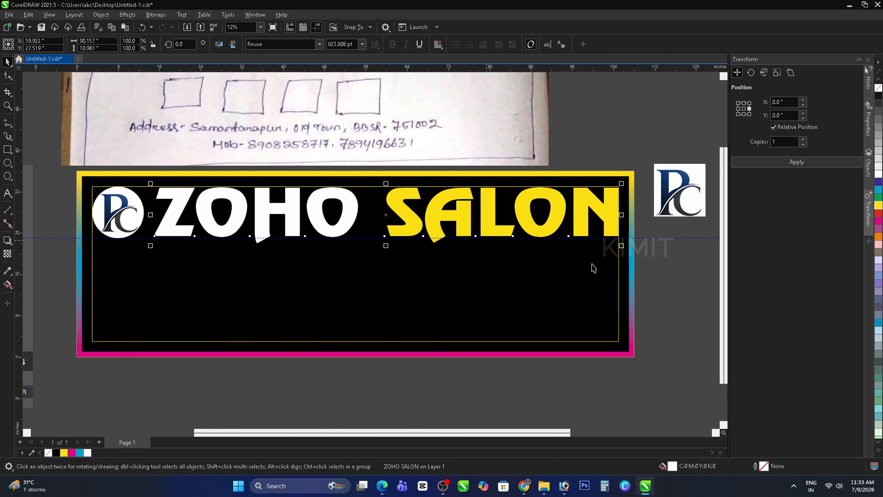
left_click(659, 257)
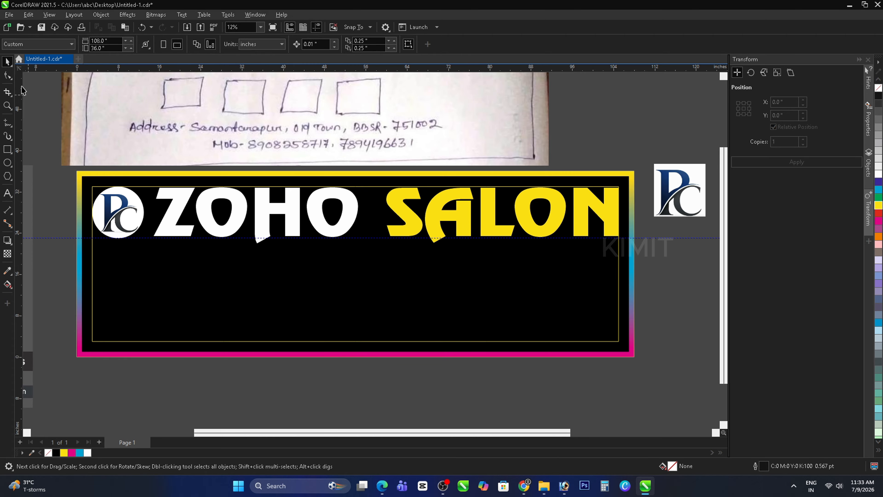
left_click(41, 28)
Step: Scale the spare PC logo image up to about 13.7 × 14.0 in, beside the banner's upper-right corner
scroll(306, 151, "down", 1)
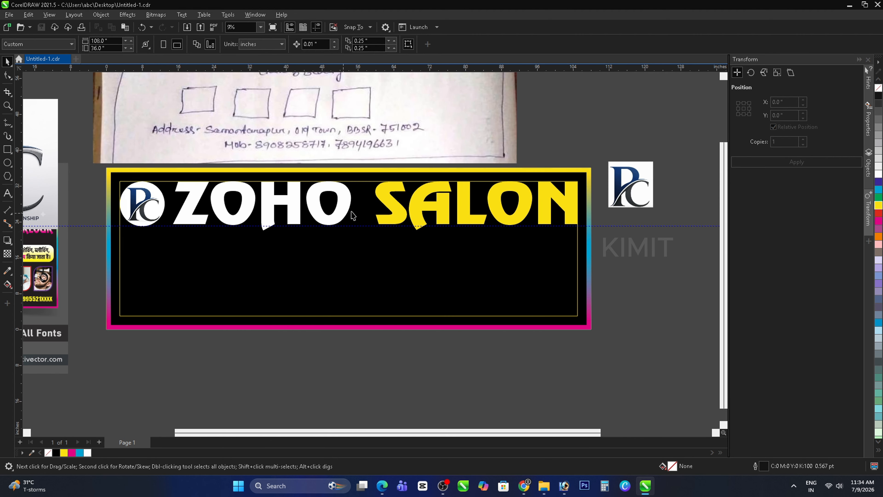
left_click(648, 204)
left_click_drag(656, 210, 632, 169)
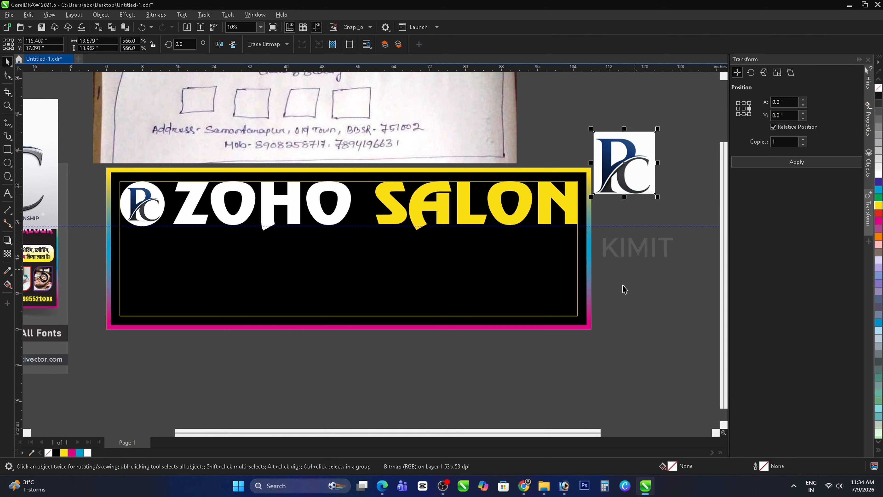
left_click(616, 296)
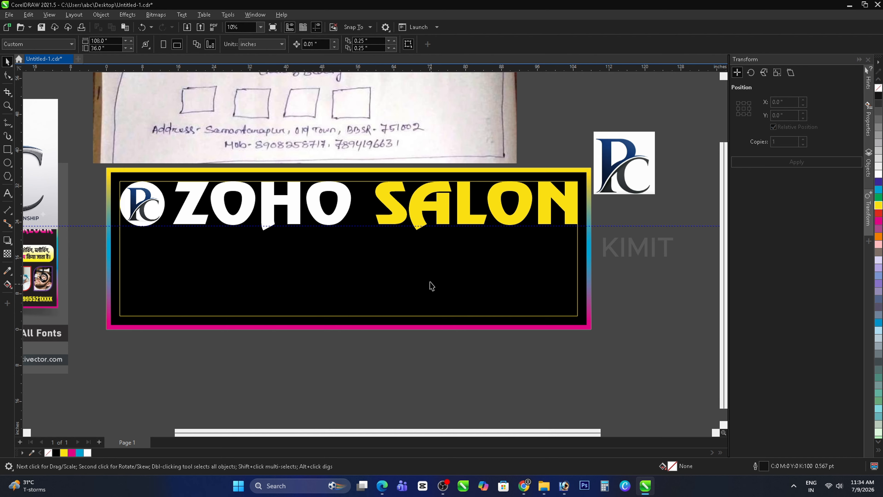
Step: Examine the handwritten sketch and reference poster for the content that belongs below the title
scroll(430, 282, "down", 3)
scroll(270, 287, "up", 2)
scroll(215, 208, "up", 3)
scroll(216, 208, "down", 3)
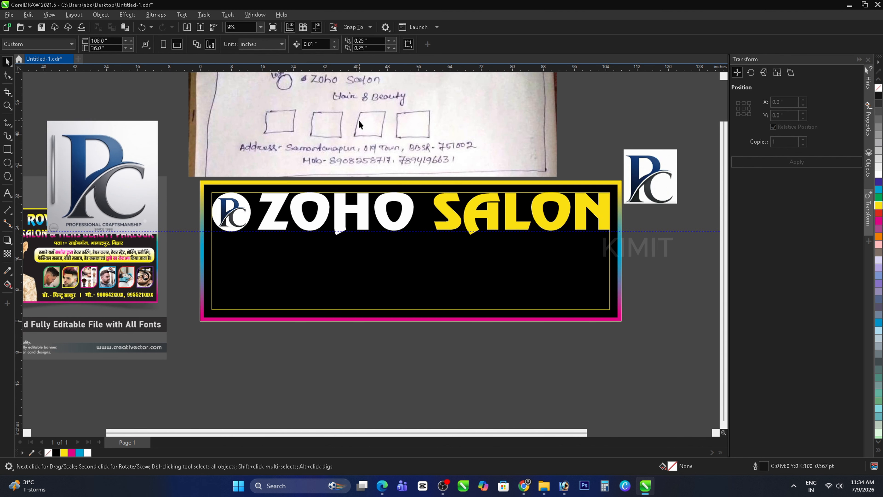
scroll(389, 68, "down", 3)
scroll(391, 106, "up", 5)
scroll(237, 178, "down", 3)
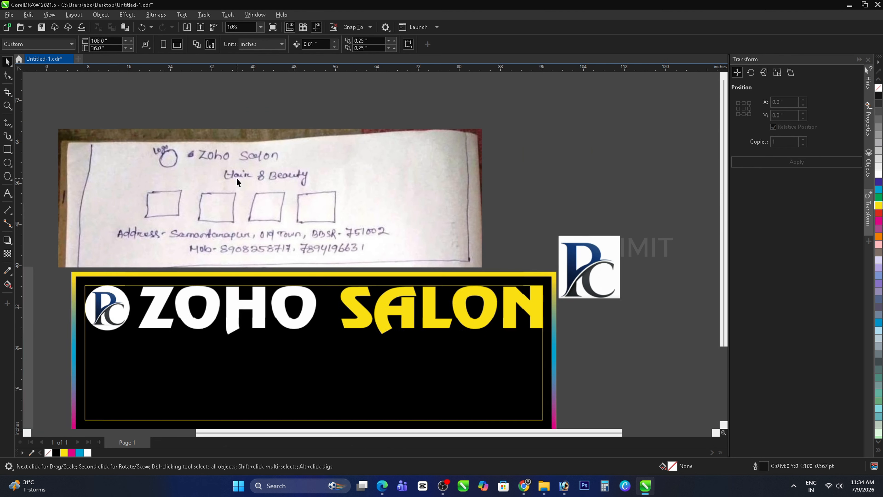
scroll(237, 177, "down", 3)
scroll(165, 224, "up", 2)
Step: Import the pink Zoho Salon poster image from the Downloads folder at about 45.7 × 30.5 in and place it below the banner
left_click(849, 6)
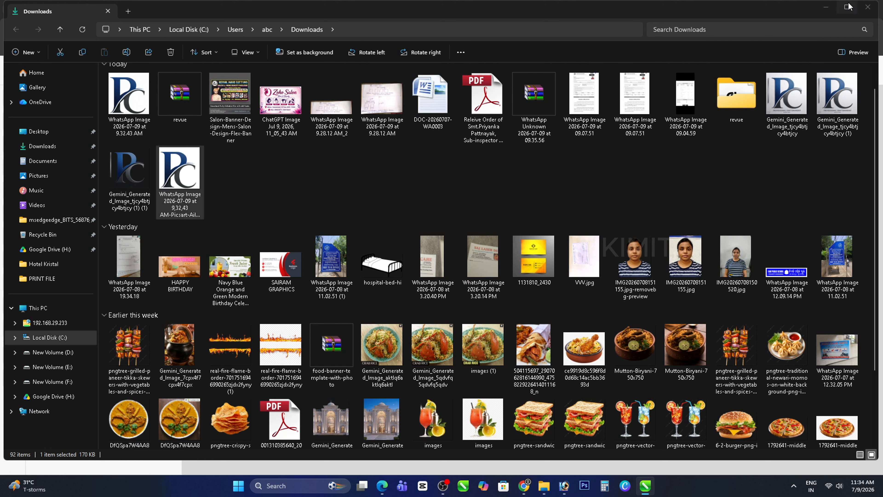
left_click_drag(281, 101, 540, 392)
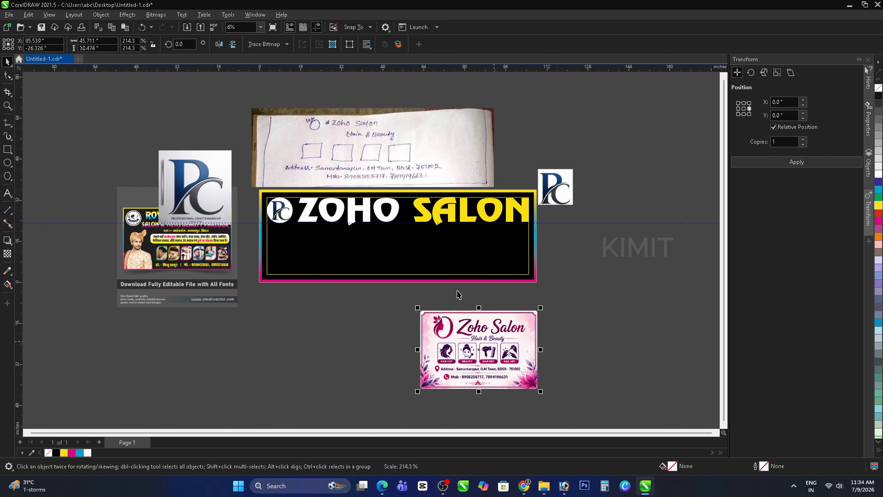
scroll(431, 238, "up", 1)
left_click_drag(460, 358, 322, 346)
Step: Add the text "Hair & Beauty" in Arial at about 97.1 pt between the banner and the pink reference poster
scroll(404, 331, "up", 1)
scroll(368, 348, "up", 6)
left_click(5, 193)
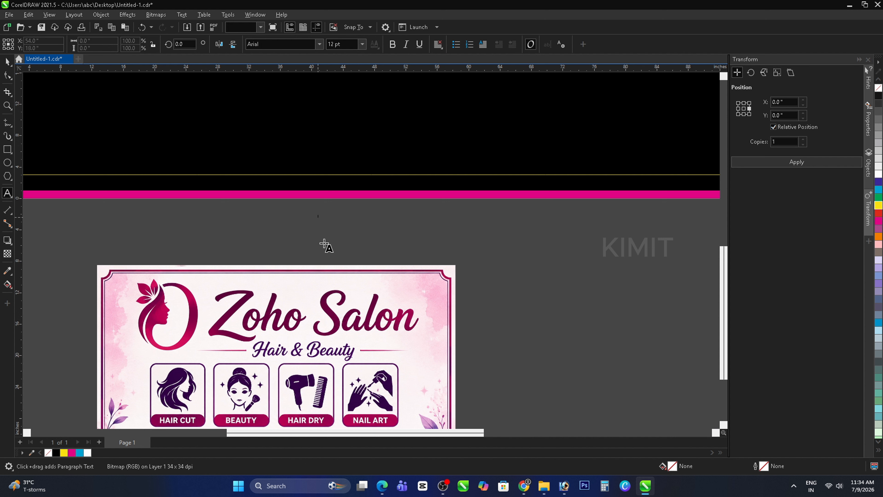
left_click(318, 218)
type("FDSFGSDS")
left_click_drag(350, 236, 383, 256)
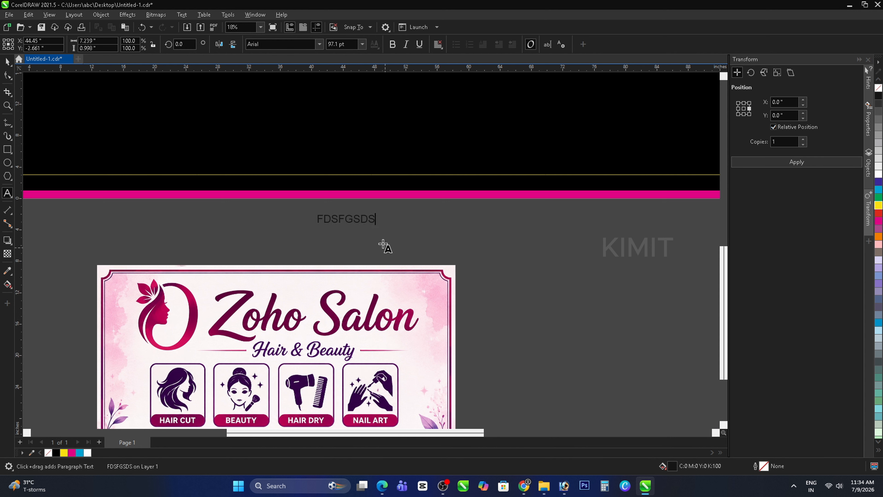
key("ctrl+a")
type("Ha")
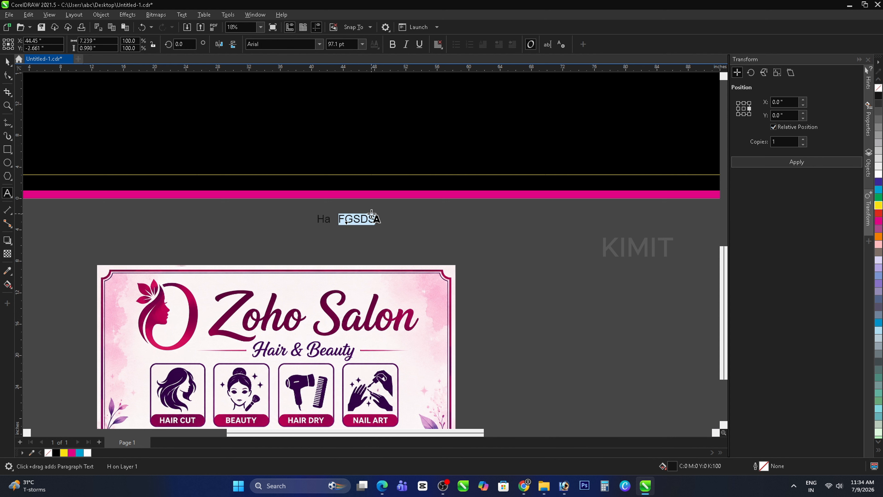
type("ir & B")
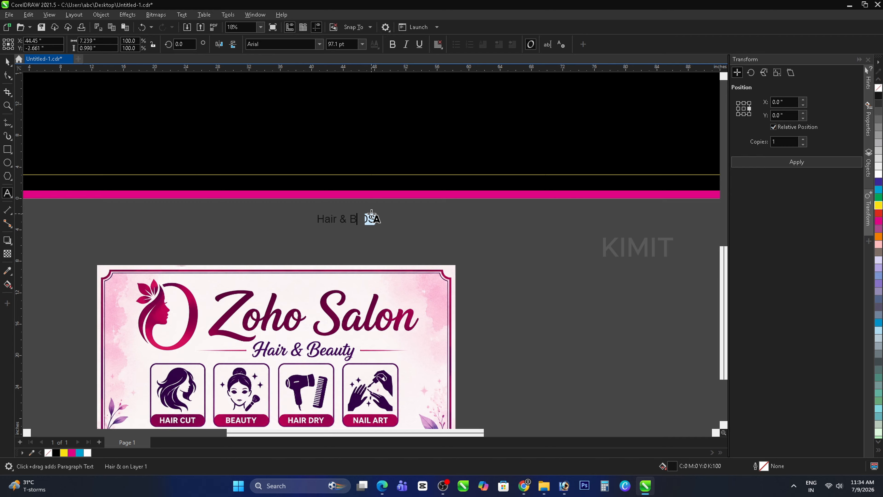
type("eauty")
left_click(12, 68)
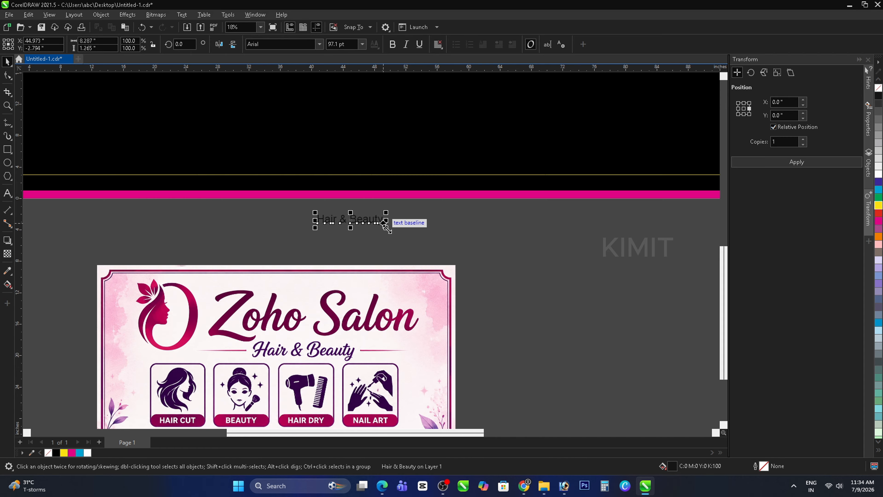
Step: Enlarge the "Hair & Beauty" text to about 220.8 pt and set its font to Christmas Time Personal Use
left_click_drag(386, 228, 467, 267)
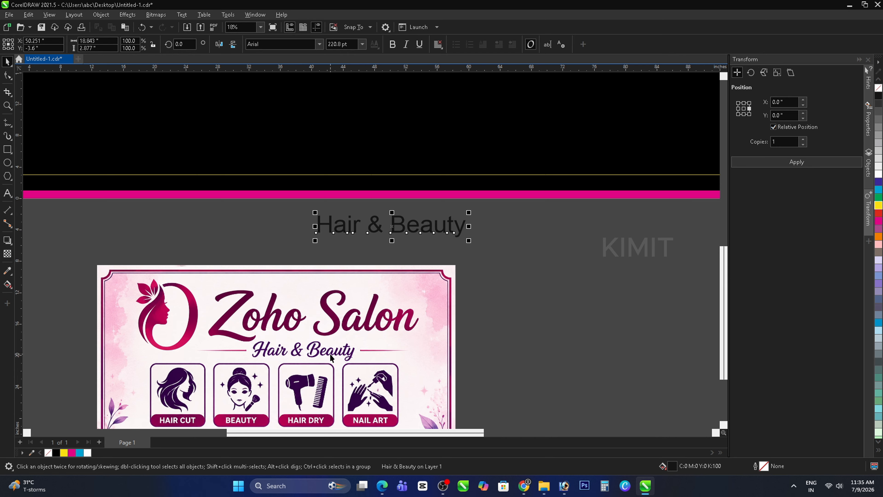
left_click(319, 44)
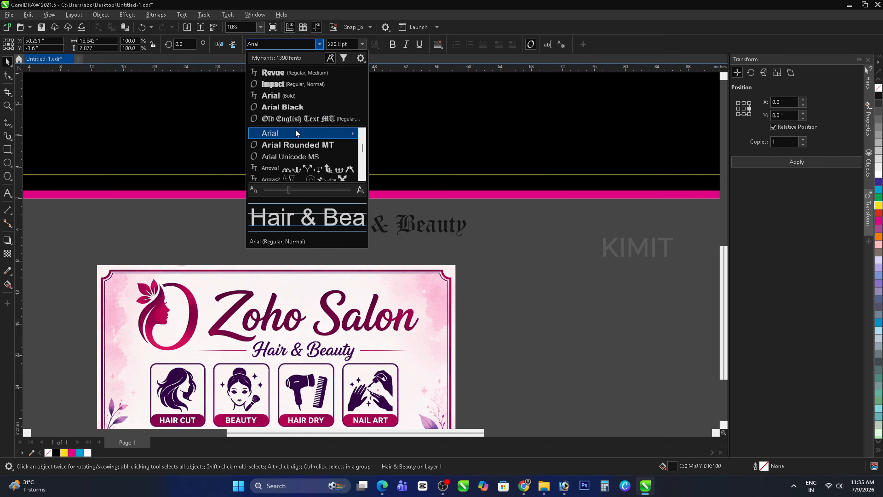
scroll(295, 132, "down", 3)
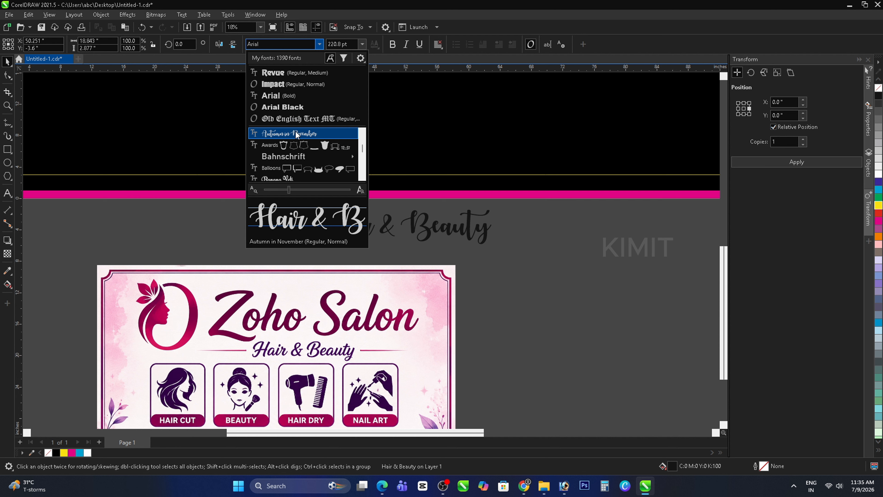
scroll(287, 156, "down", 3)
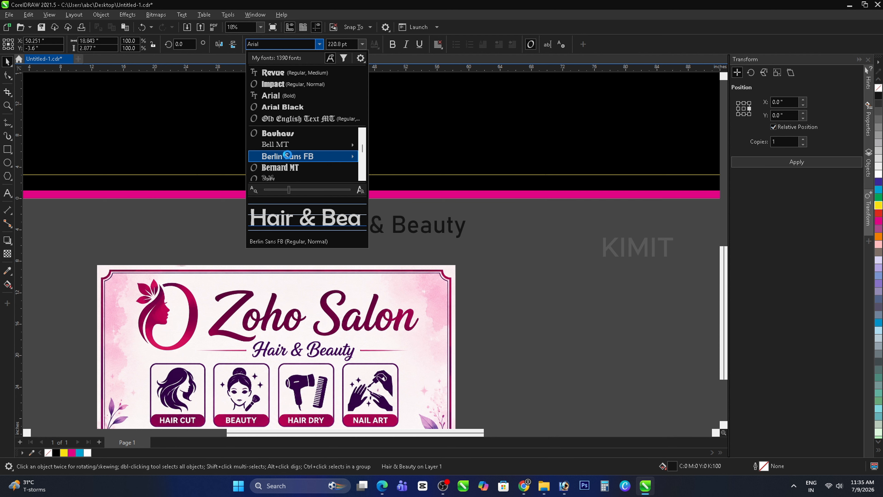
mouse_move(287, 156)
scroll(288, 156, "down", 4)
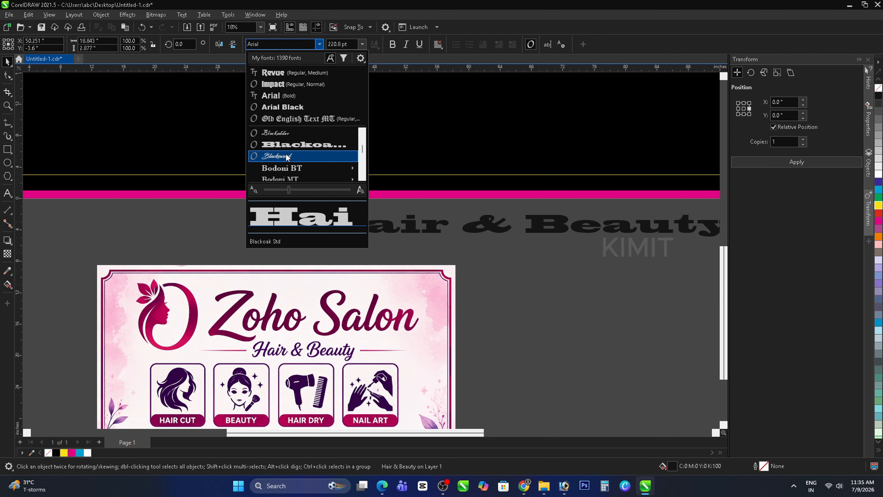
scroll(286, 161, "down", 3)
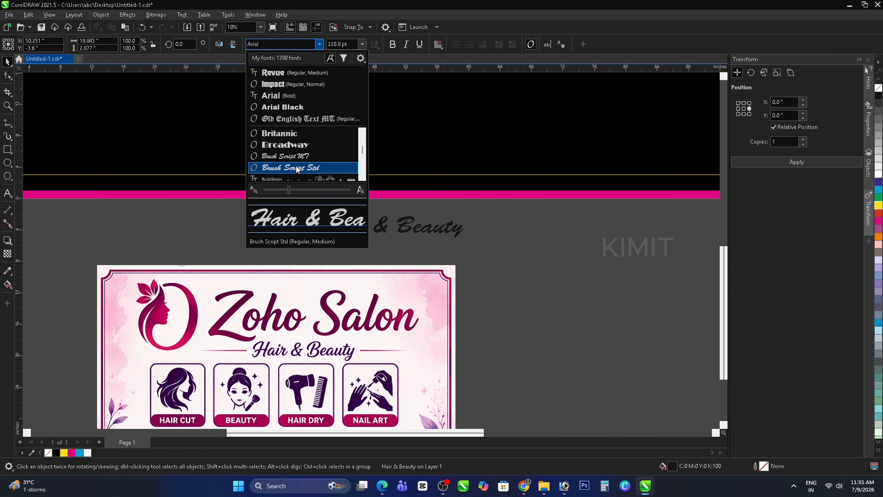
scroll(295, 153, "down", 5)
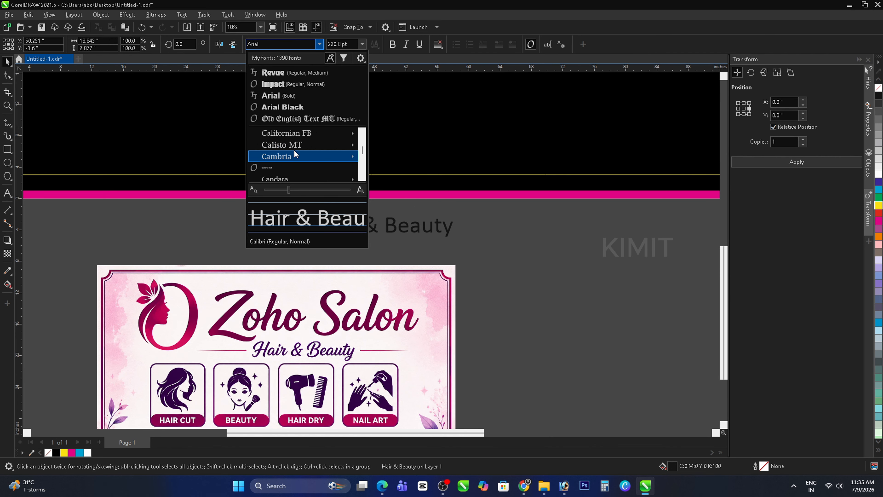
scroll(294, 142, "down", 3)
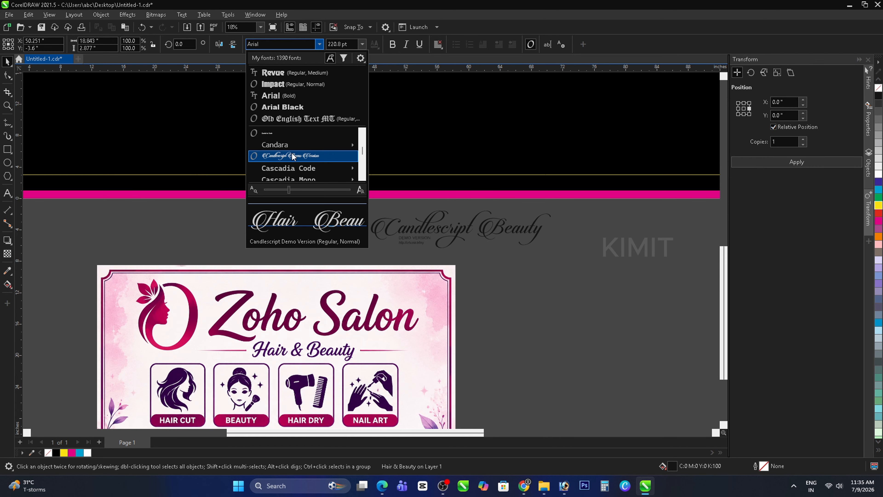
scroll(293, 157, "down", 3)
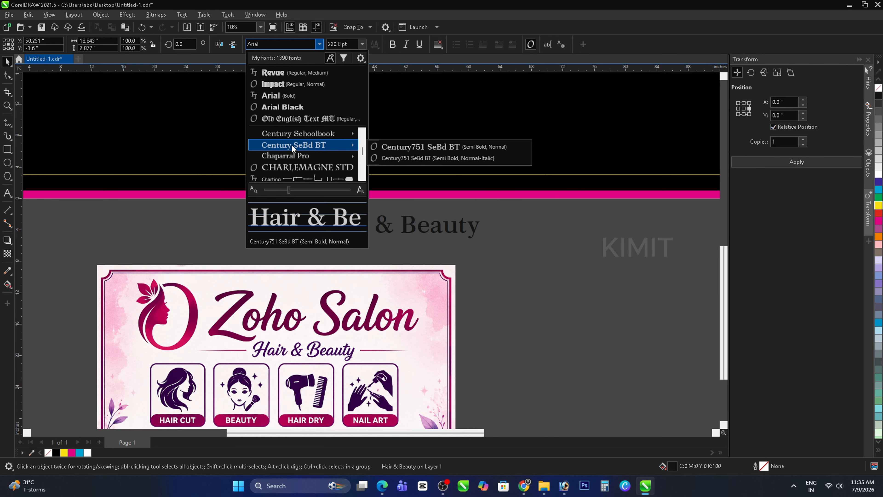
scroll(291, 157, "down", 3)
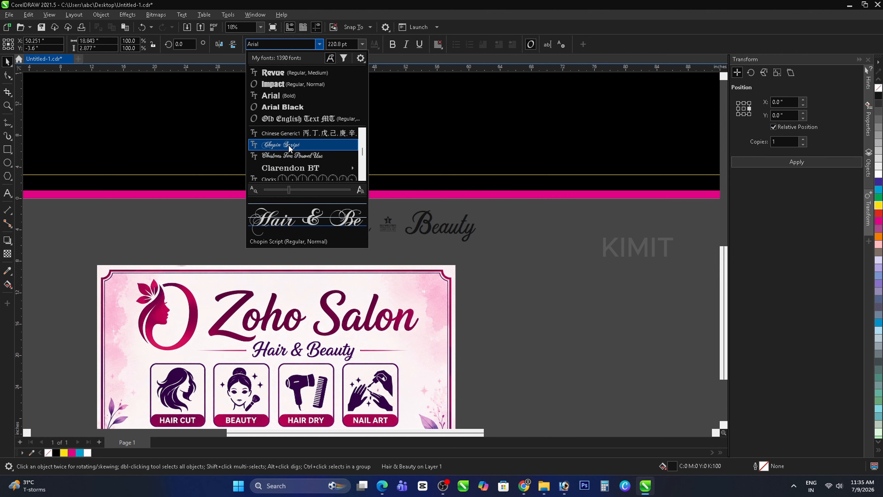
left_click(288, 144)
left_click(319, 45)
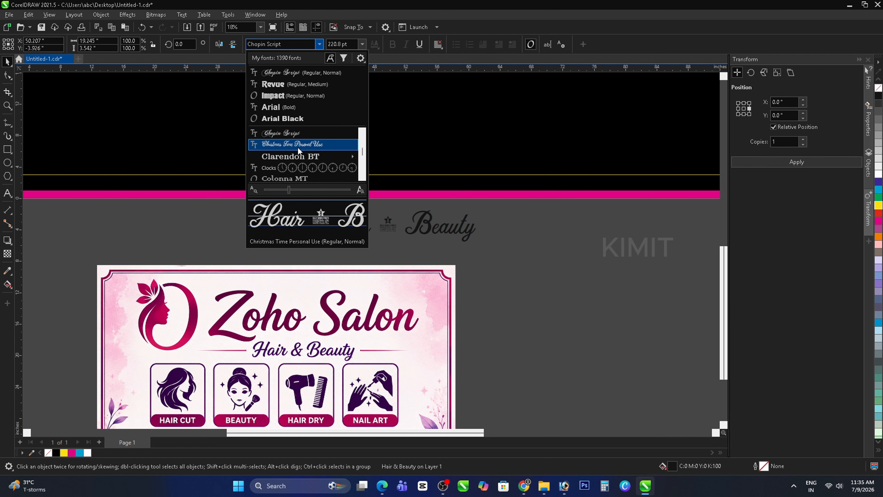
left_click(298, 144)
key("Escape")
Step: Delete the ampersand's ornament glyph between the words "Hair" and "Beauty"
scroll(384, 227, "up", 2)
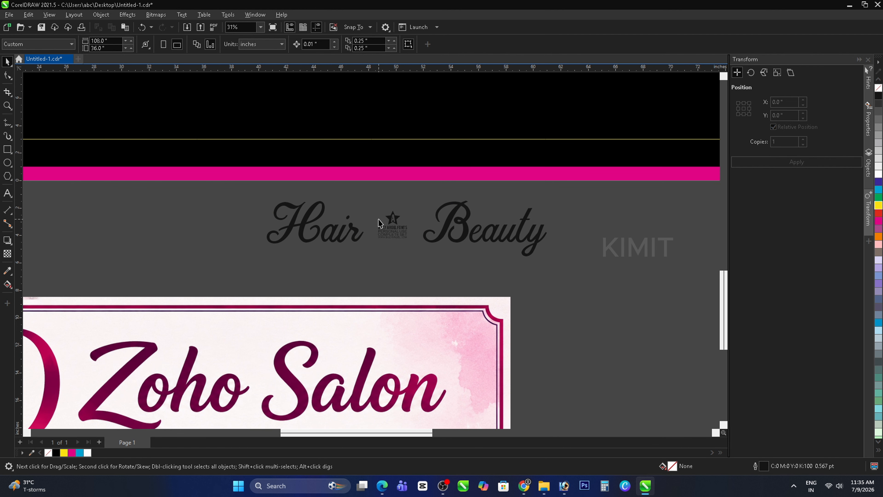
left_click(7, 193)
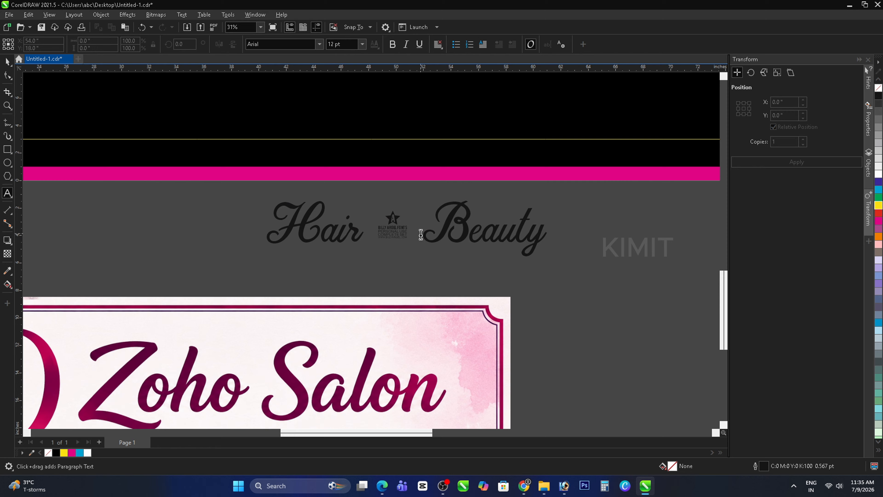
double_click(389, 230)
key("Delete")
key("Escape")
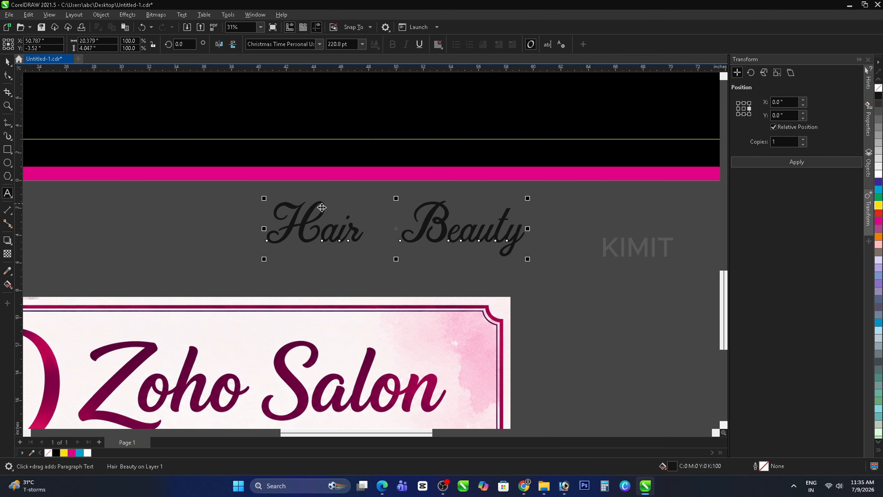
key("ctrl+space")
key("Escape")
Step: Scale the "Hair Beauty" text up to about 390.9 pt and fill it with yellow
scroll(429, 294, "down", 4)
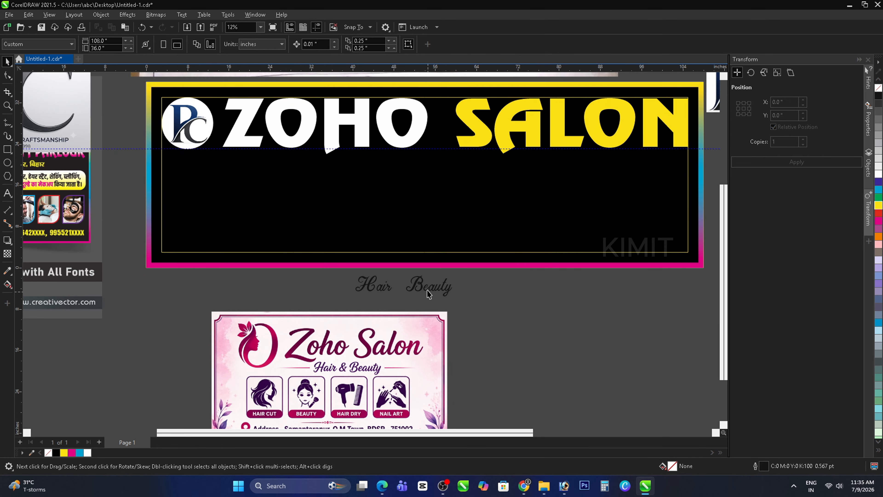
left_click(429, 294)
scroll(429, 293, "up", 2)
left_click_drag(468, 308, 581, 353)
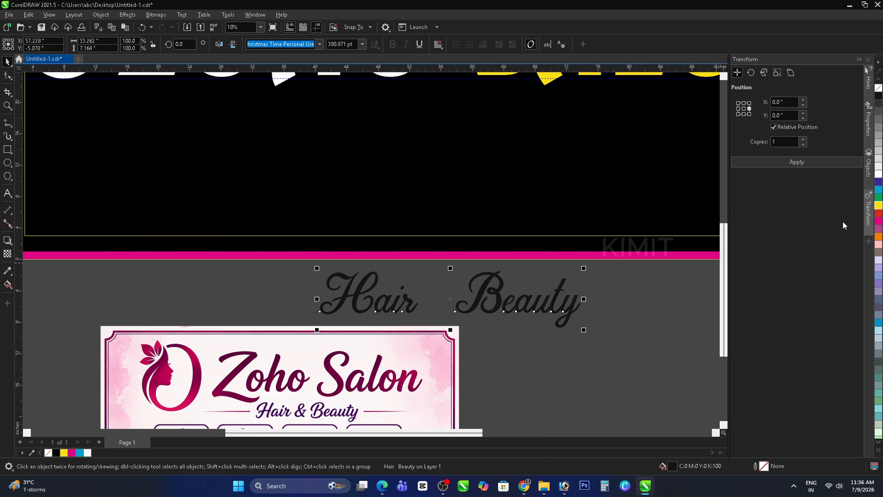
left_click(879, 205)
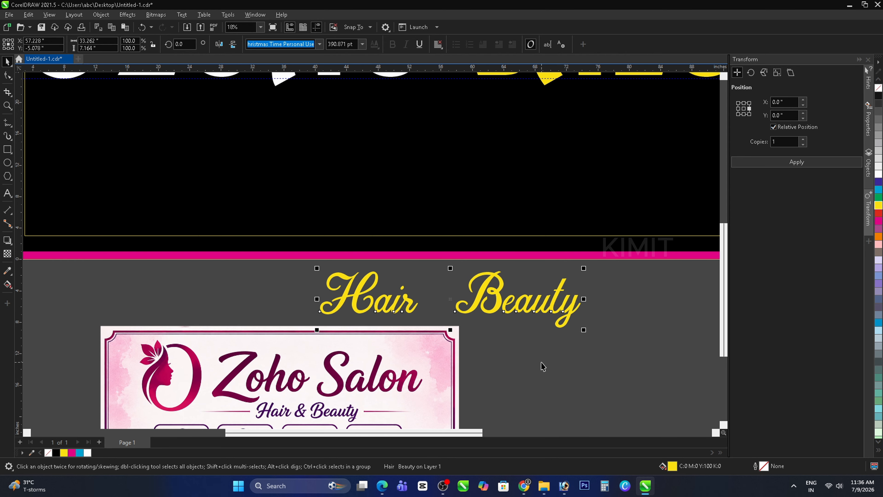
Step: Try the yellow "Hair Beauty" text on the banner, and move it back out beside the pink reference poster
key("Escape")
scroll(419, 334, "down", 3)
scroll(409, 218, "up", 1)
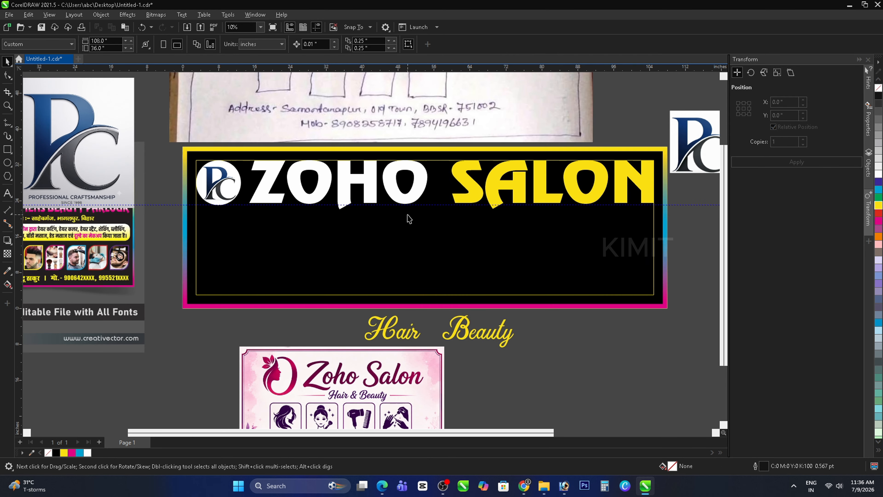
left_click(468, 345)
scroll(459, 359, "up", 2)
left_click_drag(466, 325, 451, 172)
scroll(451, 172, "down", 3)
left_click_drag(440, 228, 533, 339)
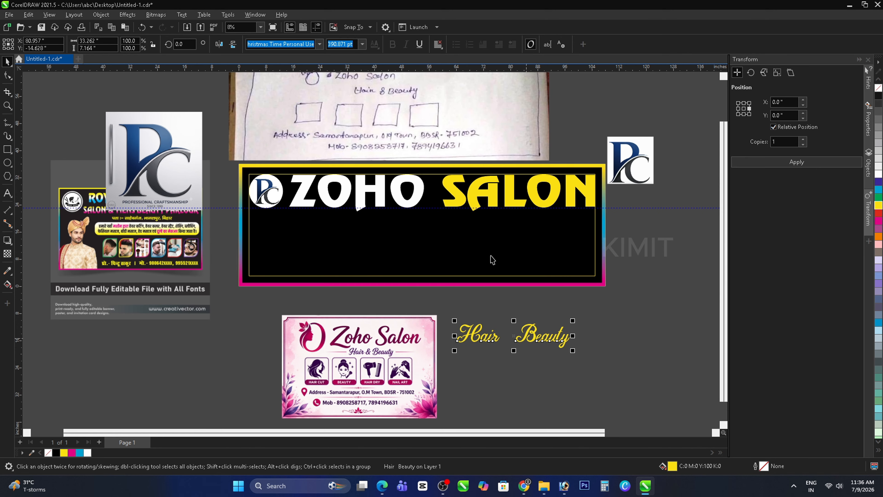
scroll(459, 162, "up", 3)
left_click(460, 208)
scroll(461, 208, "up", 2)
left_click_drag(432, 255, 430, 250)
key("ctrl+z")
scroll(430, 255, "down", 1)
scroll(418, 254, "up", 1)
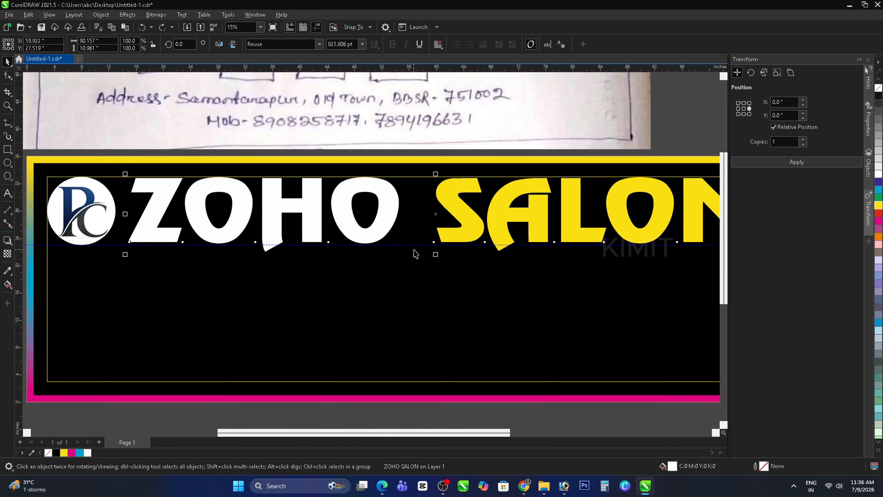
Step: Scale the ZOHO SALON title down to about 713.9 pt and shift it right, leaving a wider gap beside the circular logo
scroll(435, 255, "down", 1)
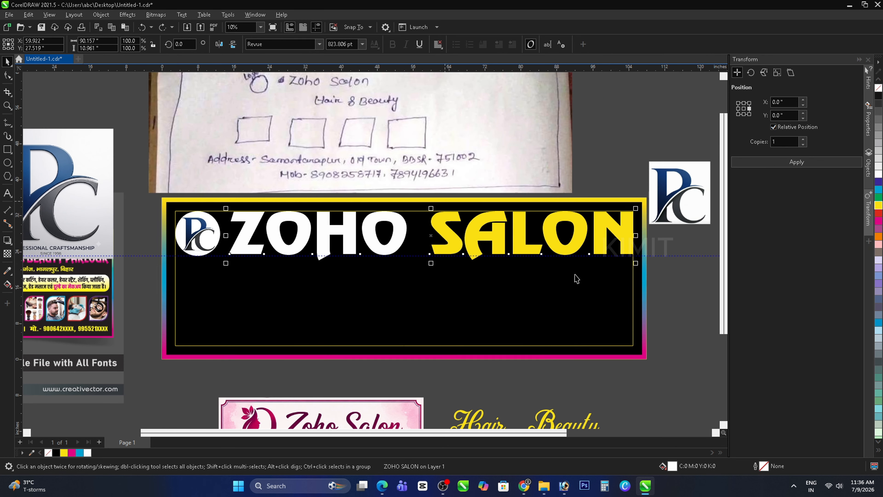
scroll(616, 266, "down", 1)
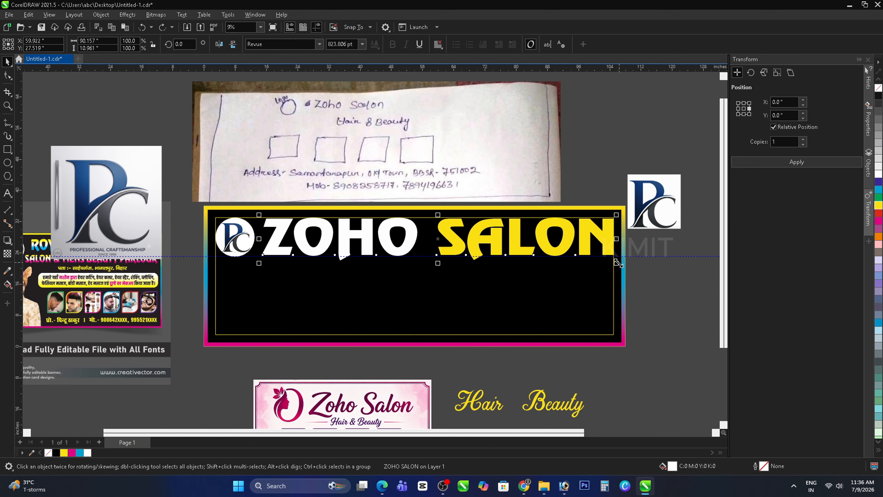
left_click_drag(617, 263, 568, 258)
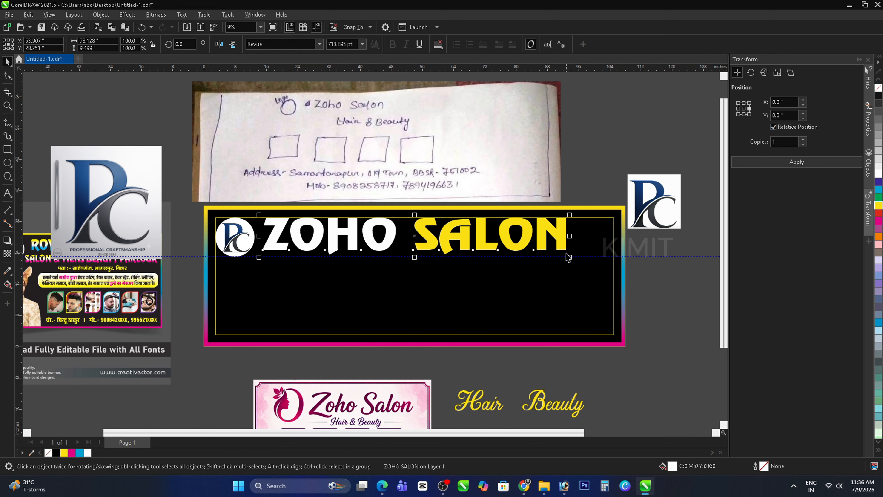
scroll(568, 257, "up", 1)
left_click(567, 269, "shift")
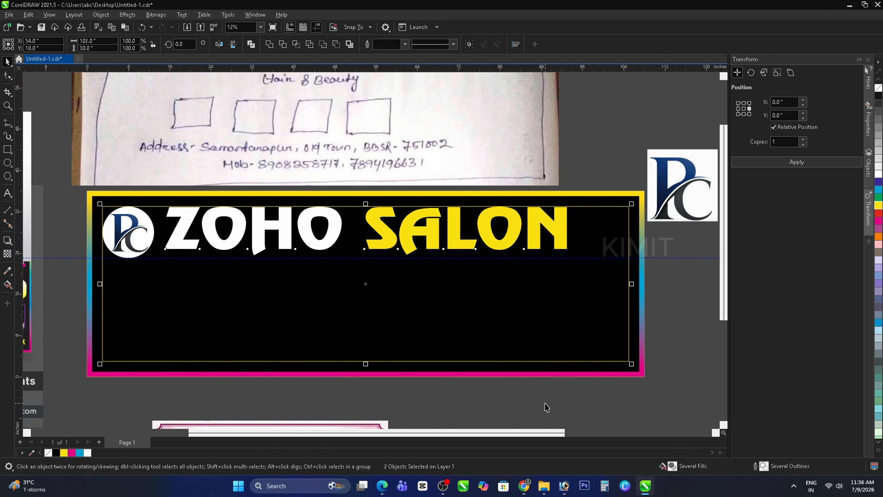
left_click(505, 241)
left_click_drag(505, 240, 528, 241)
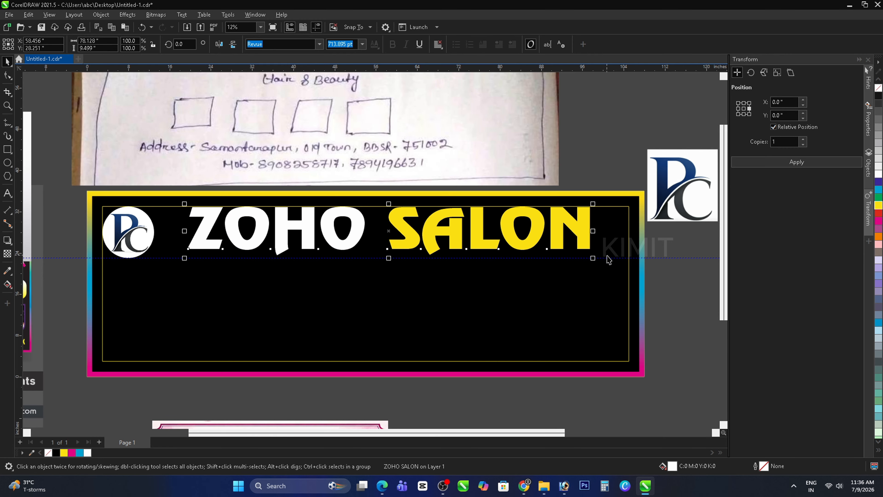
Step: Shift the circular PC logo slightly right, away from the inner frame's side, and save the document
left_click(141, 247)
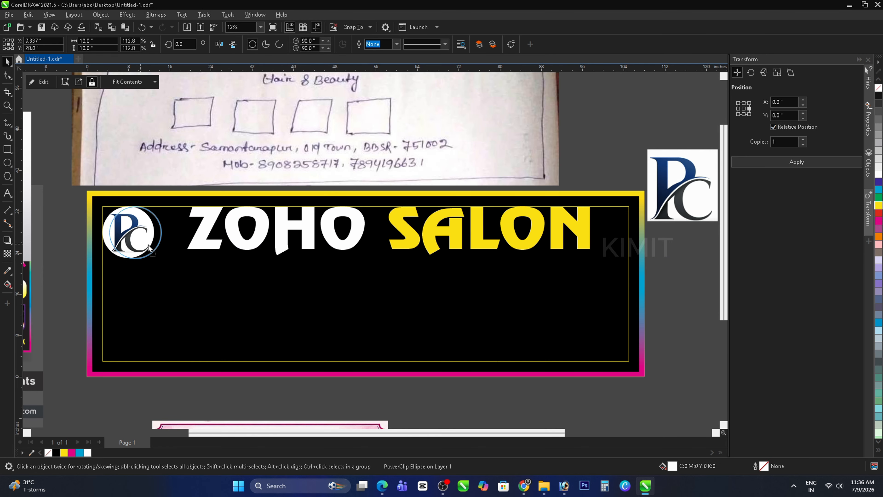
left_click_drag(149, 247, 150, 247)
left_click(170, 270, "shift")
scroll(171, 286, "down", 1)
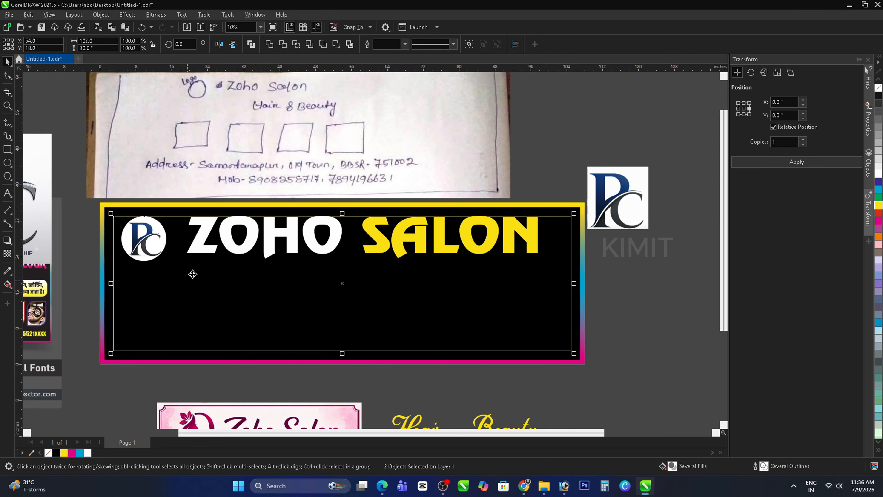
left_click(466, 393)
scroll(306, 193, "down", 1)
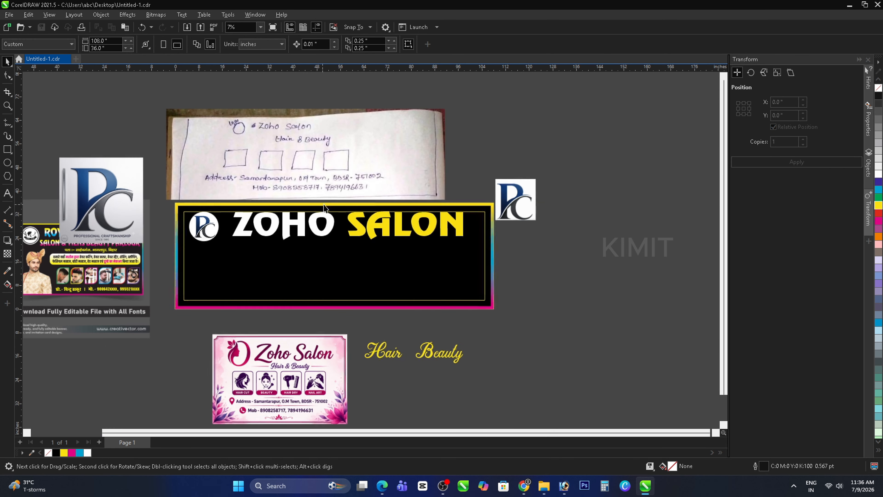
Step: Place the yellow "Hair Beauty" text below the ZOHO SALON title and set its font to Eras Bold ITC
scroll(321, 194, "up", 1)
left_click_drag(396, 417, 278, 264)
left_click(319, 44)
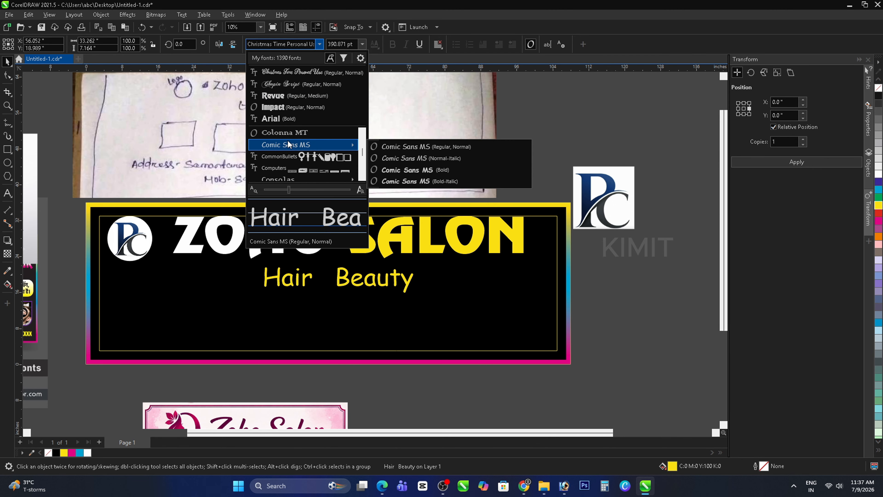
scroll(288, 146, "down", 2)
mouse_move(288, 157)
scroll(287, 153, "down", 5)
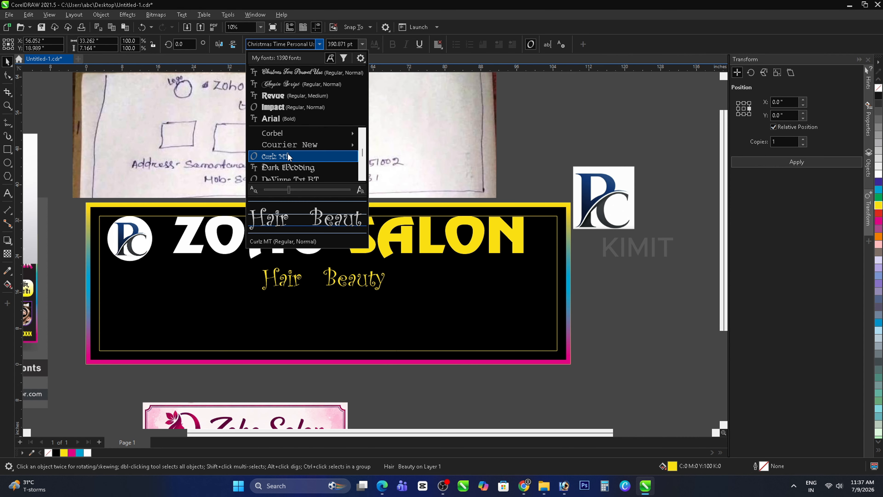
scroll(287, 146, "down", 5)
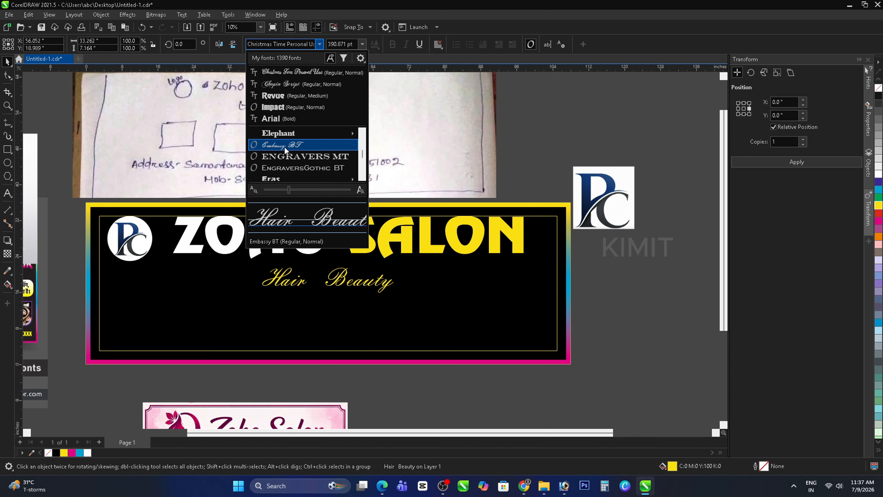
scroll(285, 146, "down", 1)
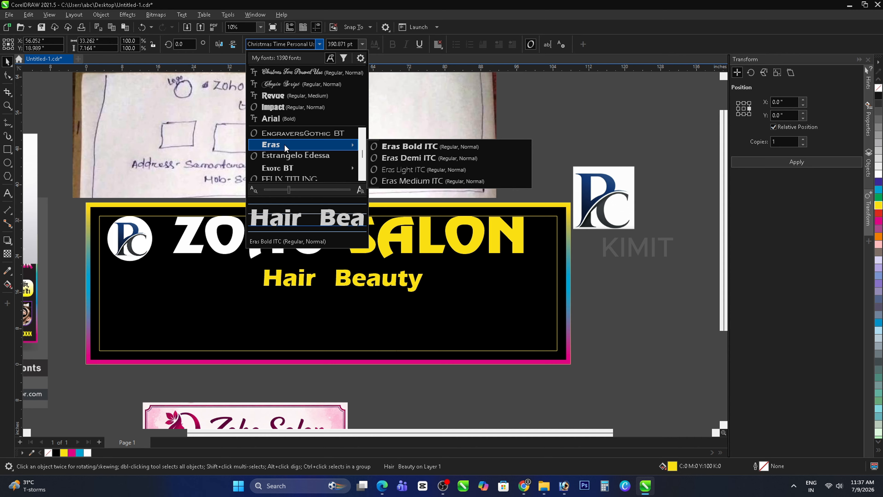
left_click(284, 145)
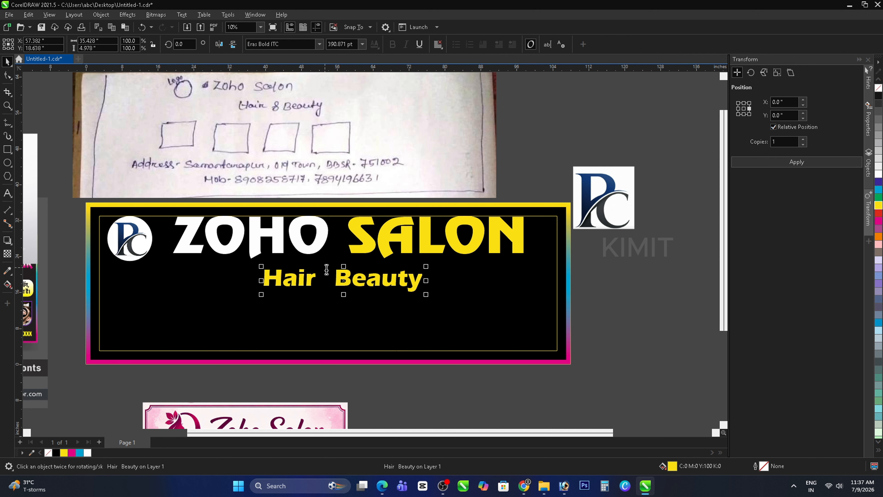
Step: Insert an ampersand between the subtitle's two words so the text reads "Hair & Beauty"
double_click(329, 276)
key("BackSpace")
key("BackSpace")
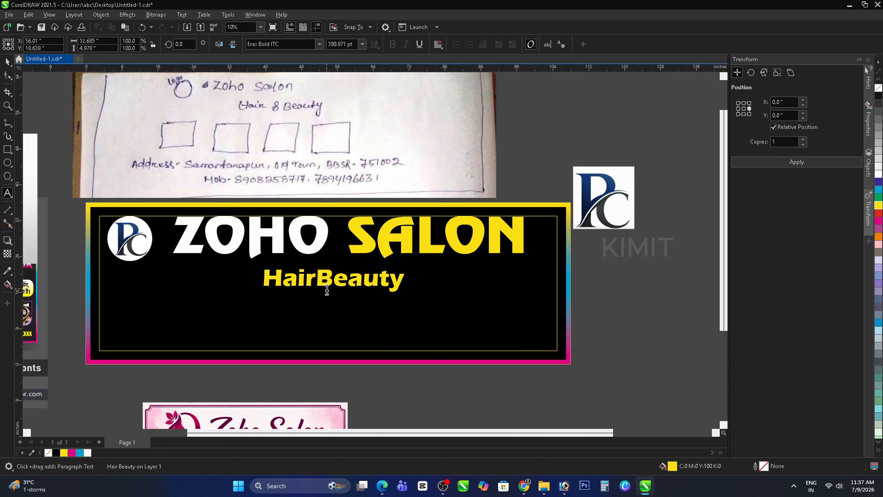
type("&")
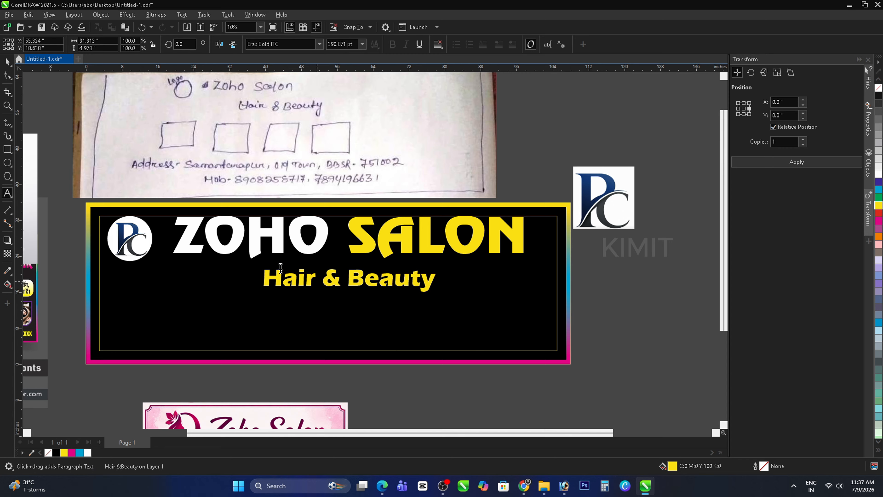
Step: Set the font of the yellow "Hair & Beauty" subtitle to Freehand521 BT
left_click(7, 61)
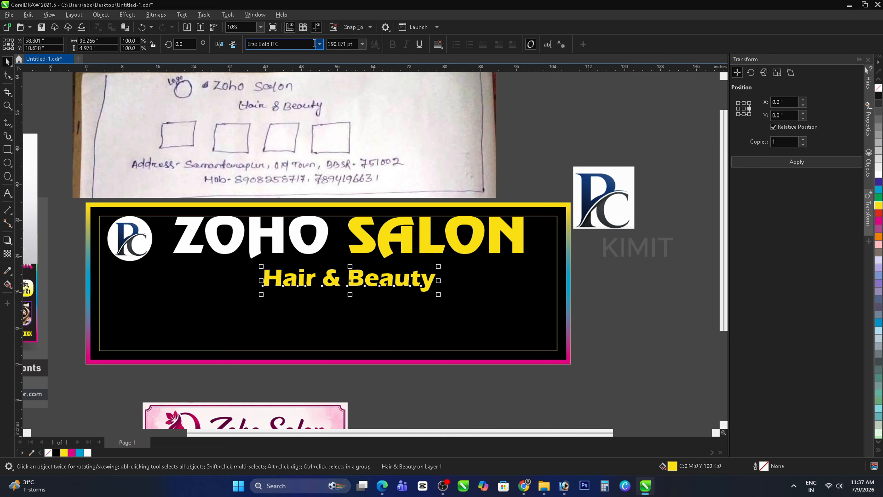
left_click(315, 43)
scroll(302, 153, "down", 3)
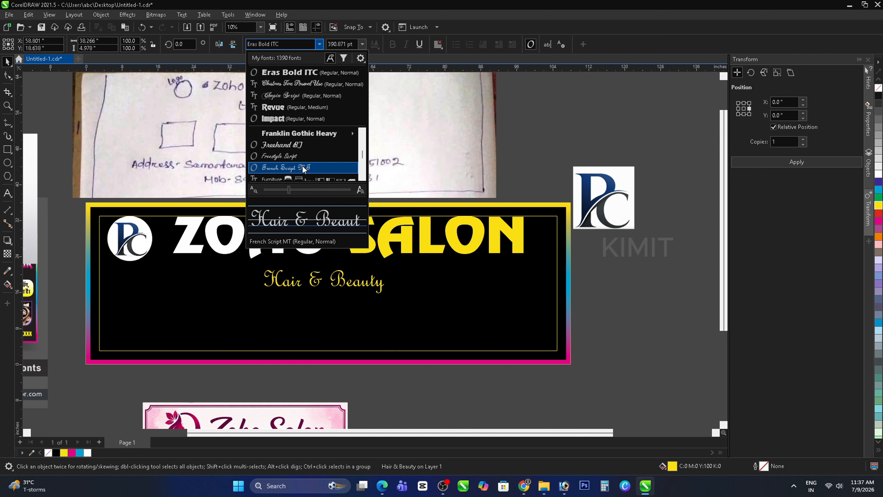
left_click(302, 143)
Step: Centre the "Hair & Beauty" subtitle horizontally on the banner background and save the document
scroll(333, 281, "up", 2)
left_click_drag(333, 280, 325, 273)
key("Escape")
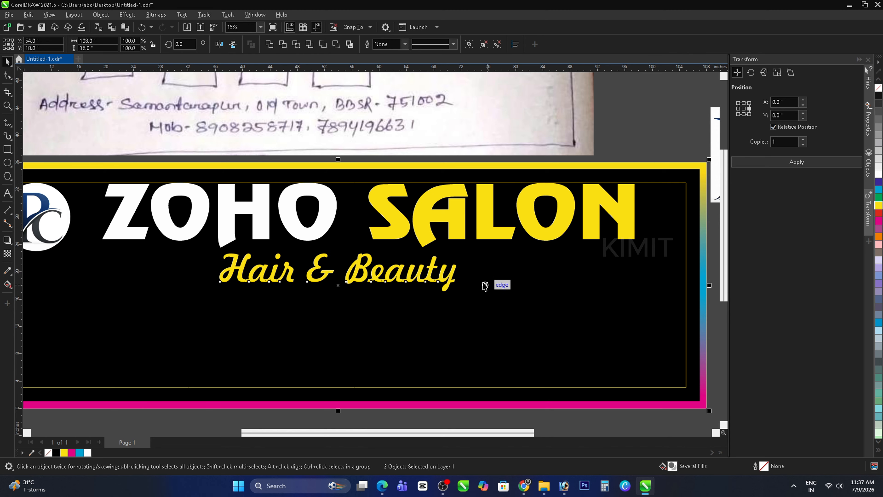
scroll(471, 346, "down", 1)
left_click(41, 27)
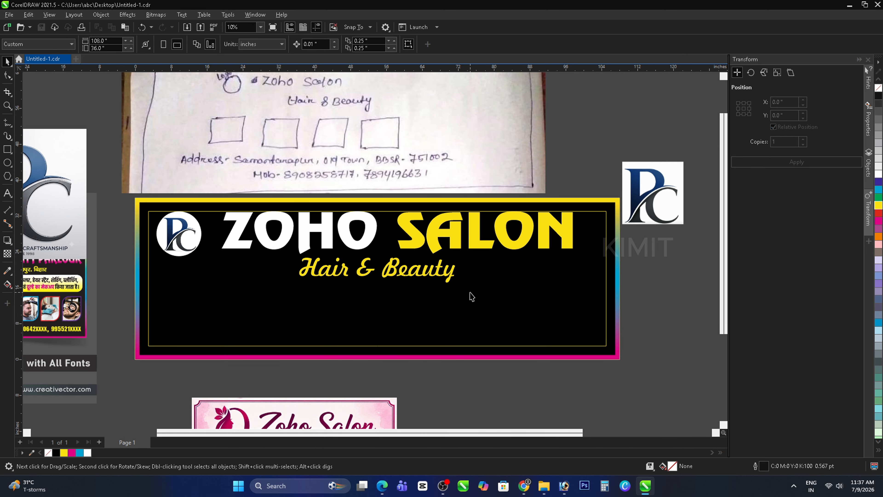
Step: Try magenta and white fills on the "Hair & Beauty" subtitle, settle on orange (C0 M60 Y100 K0), and save the document
scroll(442, 268, "down", 1)
scroll(431, 241, "up", 1)
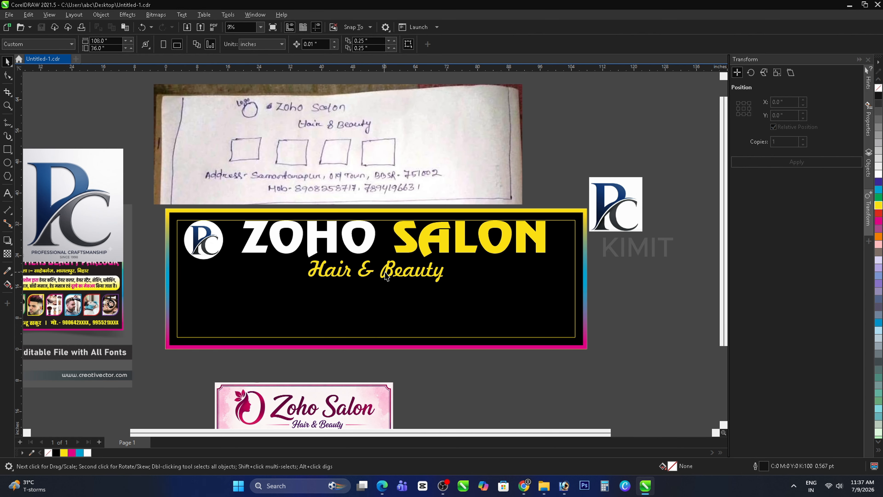
left_click(386, 276)
left_click(879, 238)
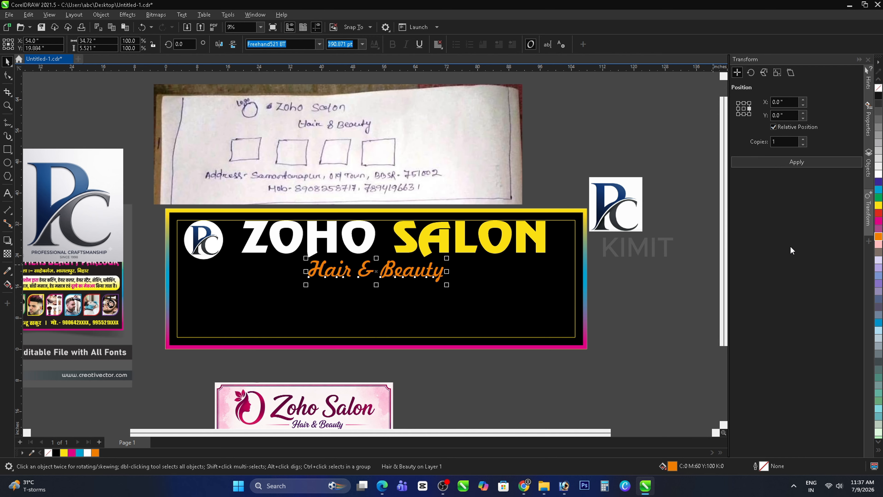
left_click(879, 220)
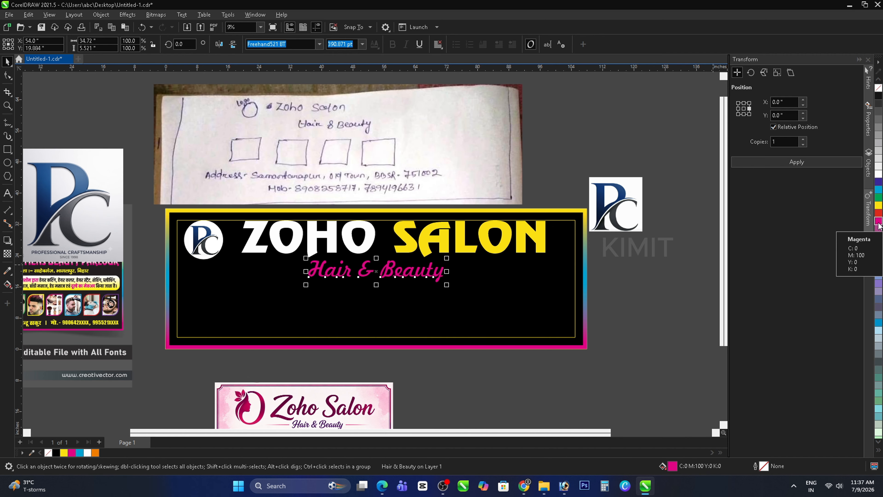
left_click(878, 238)
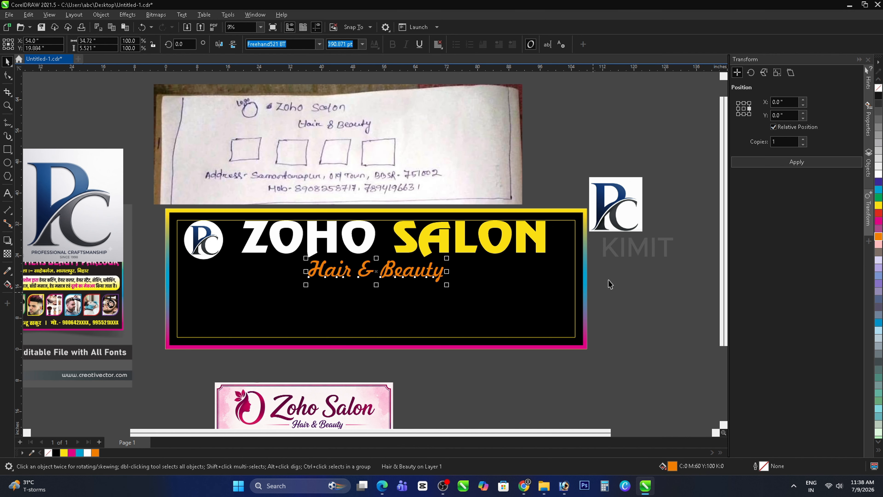
scroll(372, 278, "up", 2)
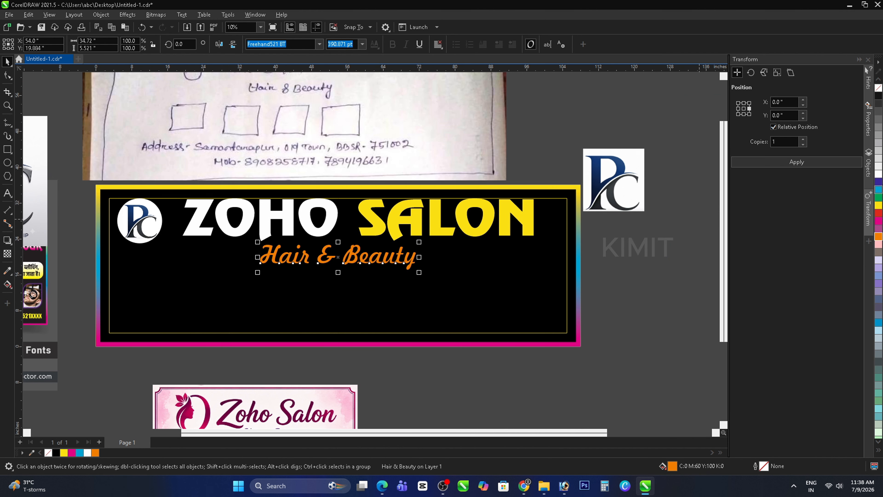
left_click(879, 173)
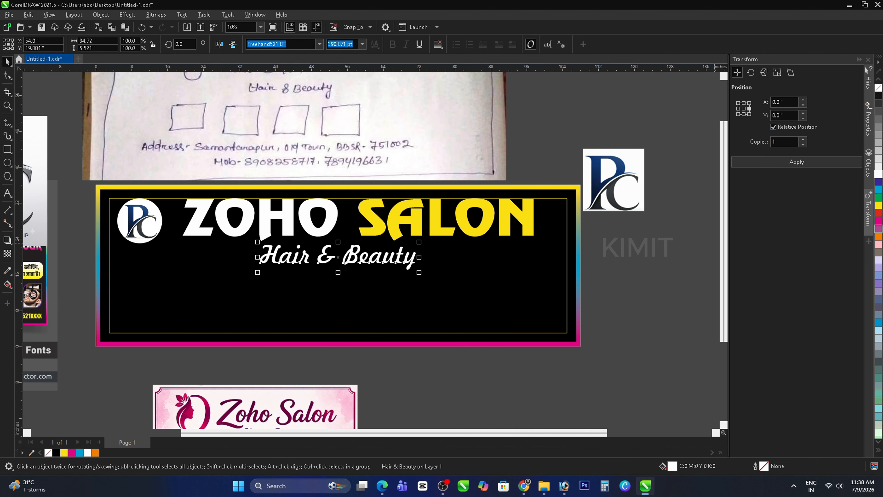
left_click(878, 237)
key("Escape")
left_click(41, 26)
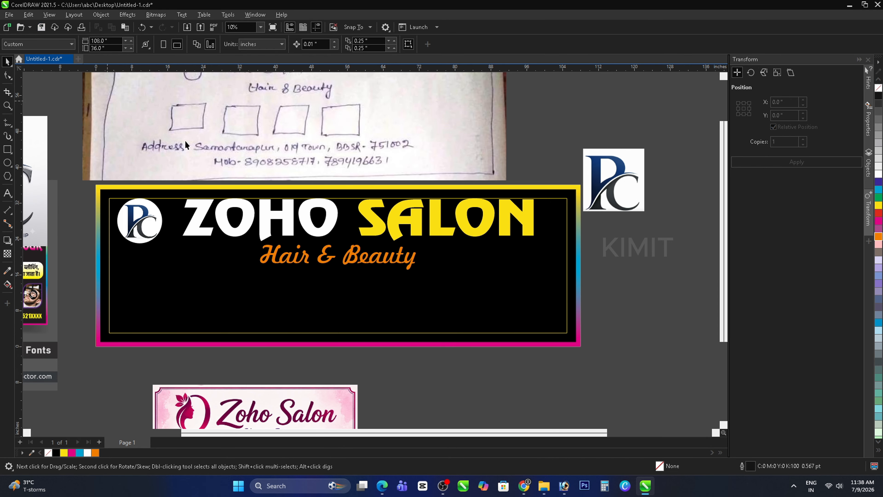
Step: Duplicate the black inner rectangle, shrink the copy to a strip about 6.36 in high along its lower edge, and fill it yellow
scroll(476, 279, "down", 1)
scroll(476, 279, "up", 3)
scroll(533, 306, "down", 2)
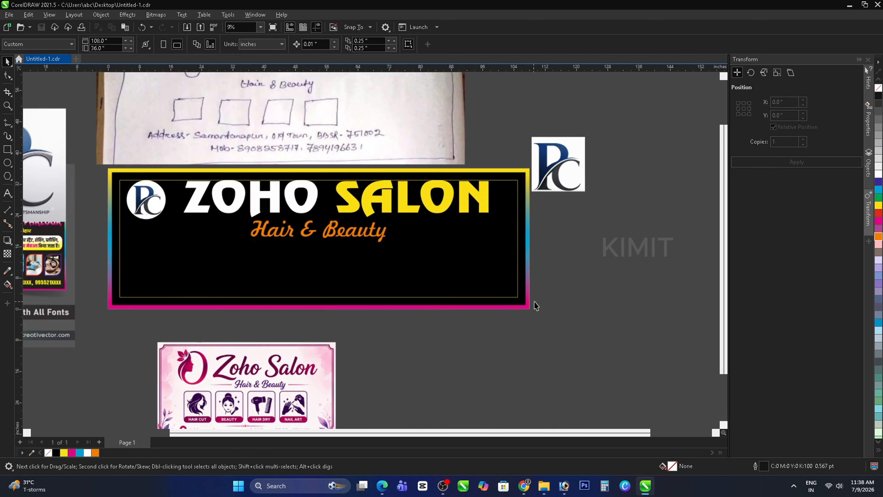
scroll(557, 300, "up", 3)
scroll(557, 300, "down", 3)
scroll(355, 334, "up", 2)
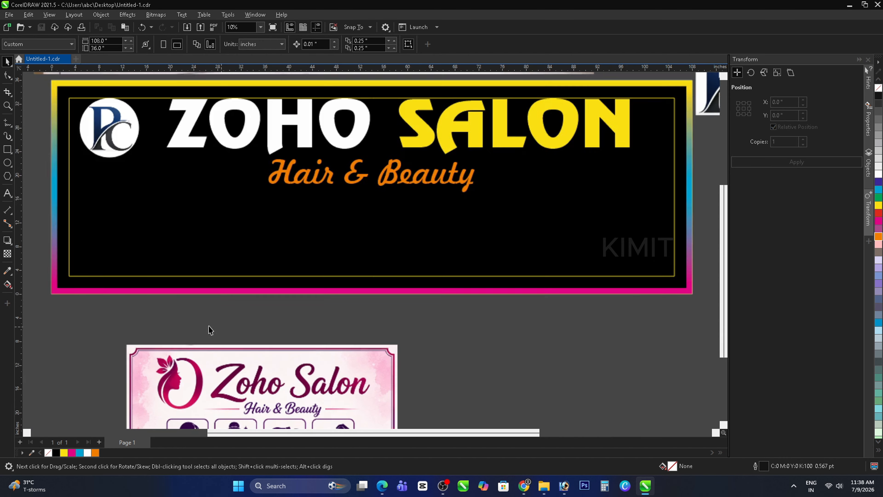
left_click(61, 285)
key("plus")
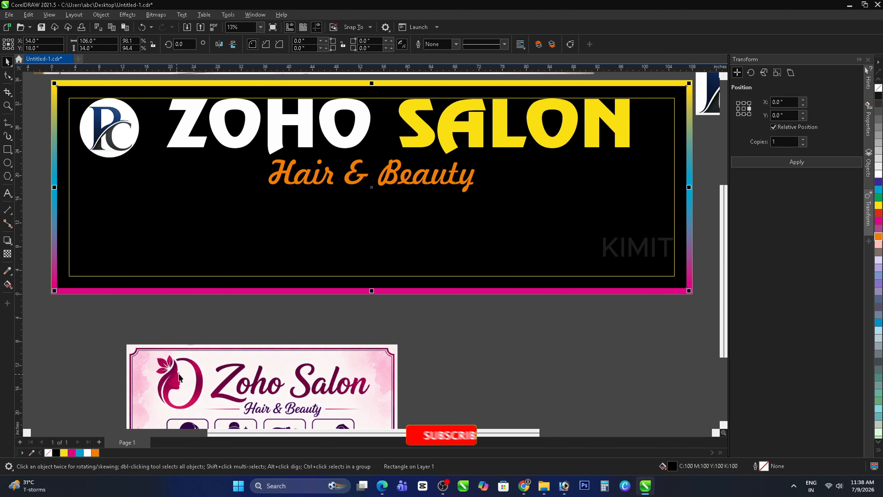
left_click_drag(372, 83, 362, 251)
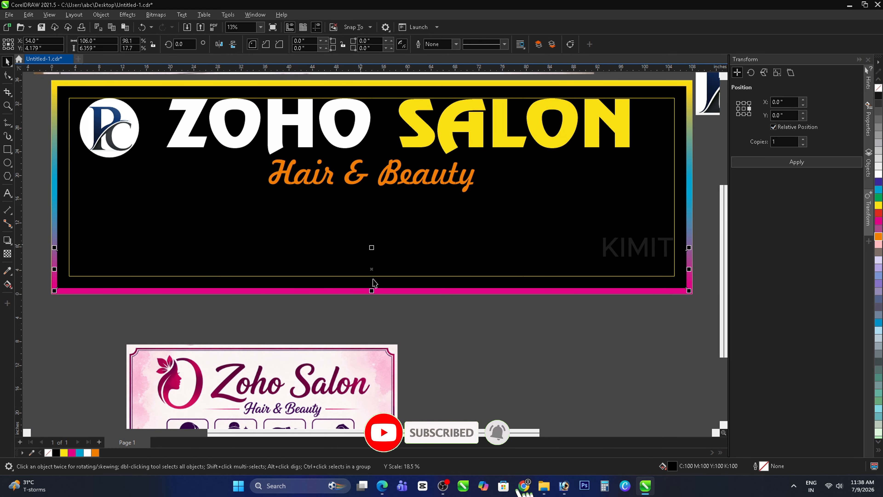
left_click(878, 213)
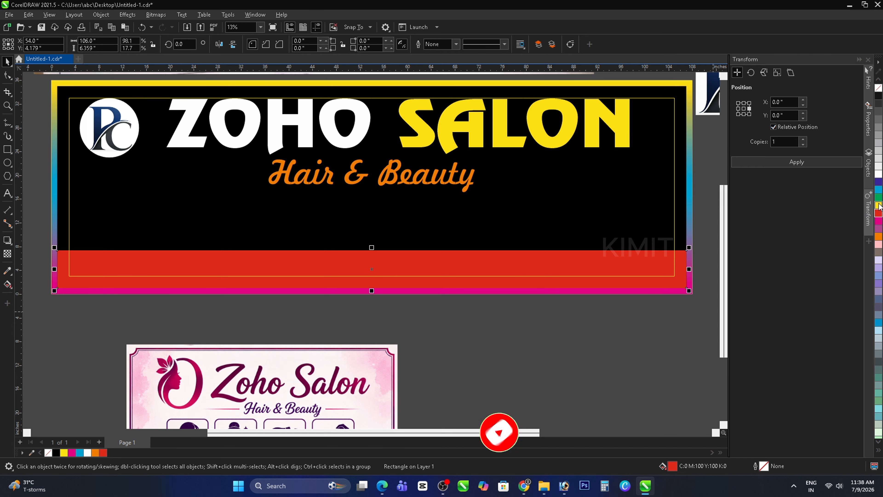
left_click(879, 205)
scroll(433, 292, "down", 2)
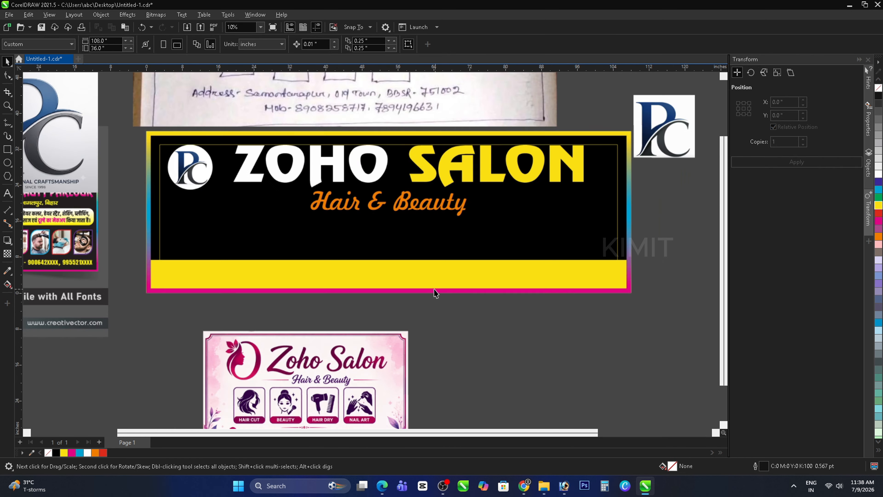
Step: Set the yellow strip's height to 6 in and align its lower edge with that of the black background
scroll(228, 297, "up", 4)
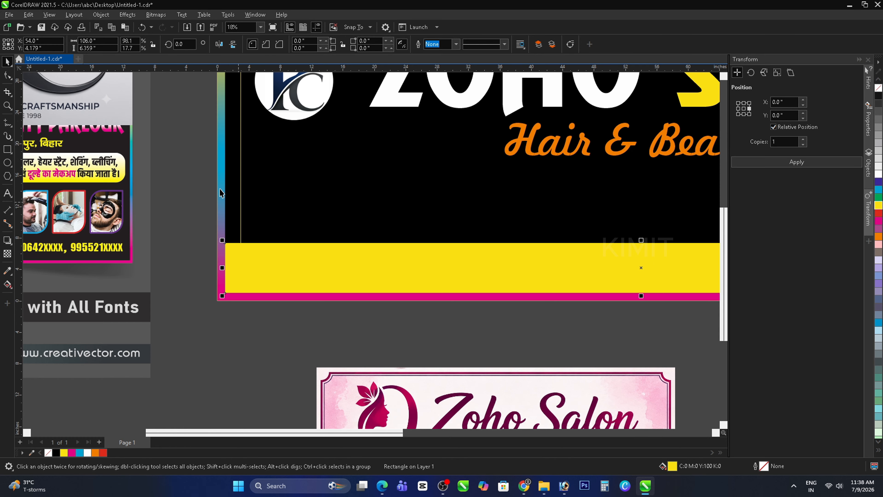
left_click(91, 48)
type("6")
key("Return")
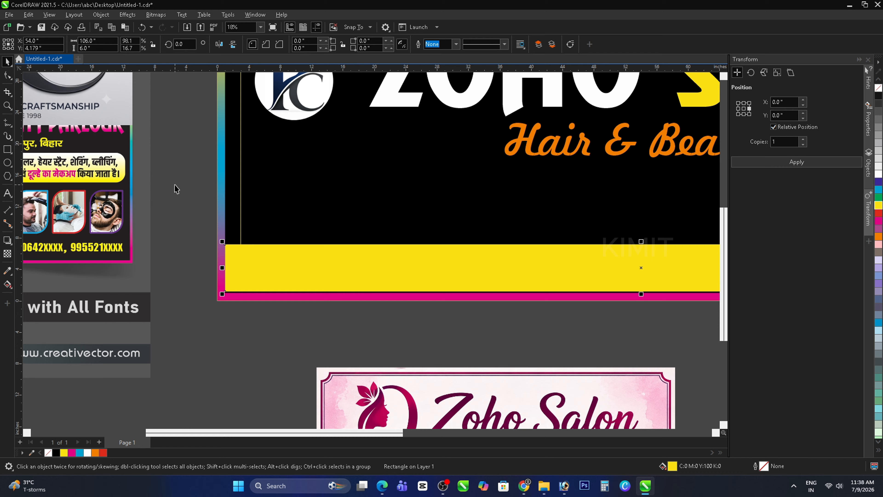
left_click(232, 209, "shift")
key("b")
left_click(242, 341)
scroll(243, 277, "down", 1)
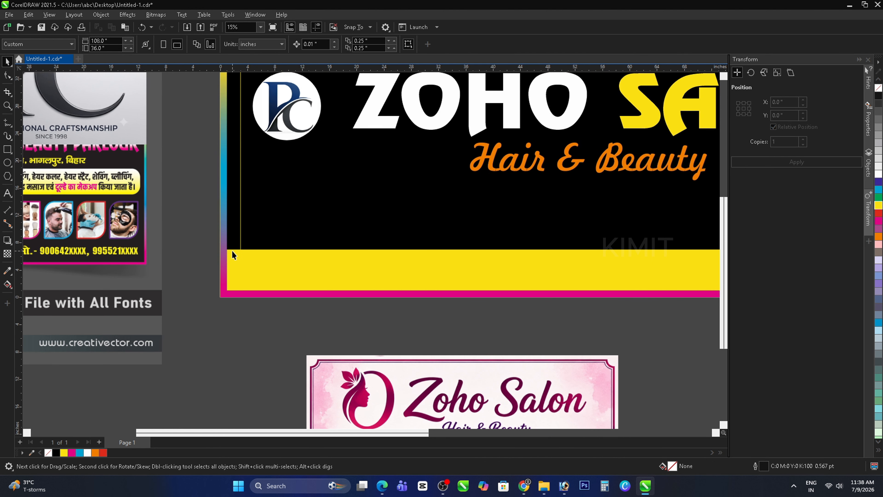
Step: Fill the strip along the banner's lower edge with orange (C0 M60 Y100 K0) and save the document
left_click(232, 254)
scroll(232, 257, "down", 6)
scroll(400, 272, "up", 6)
scroll(660, 316, "up", 1)
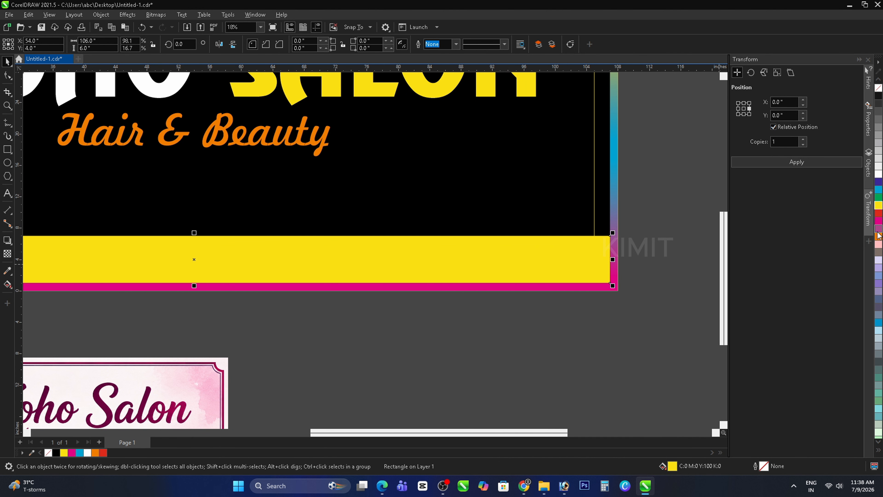
left_click(879, 236)
left_click(556, 302)
scroll(552, 355, "down", 2)
scroll(593, 277, "up", 2)
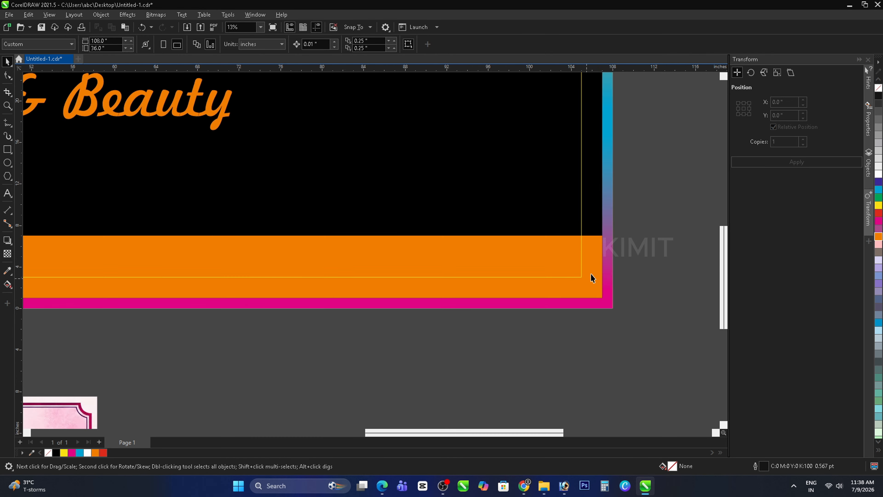
scroll(598, 282, "down", 3)
scroll(209, 299, "up", 1)
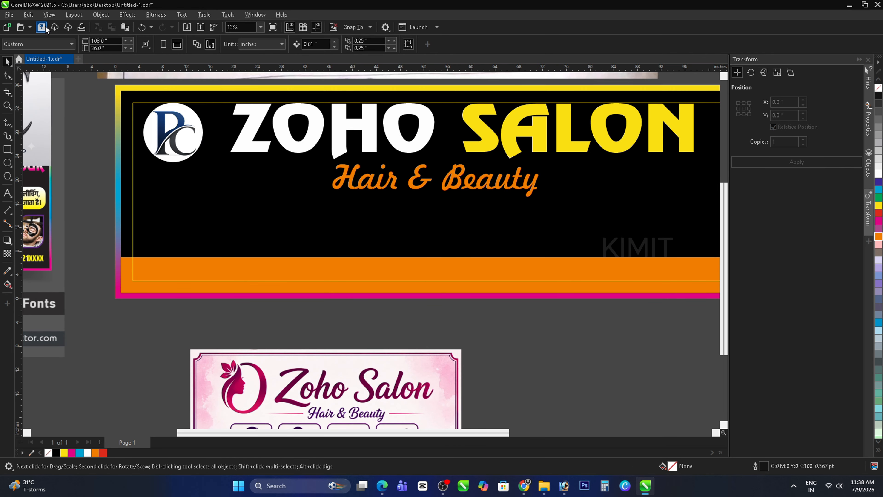
left_click(41, 28)
Step: Compare the banner with the handwritten sketch and the pink reference poster, checking the service boxes, address and mobile lines
left_click(341, 184)
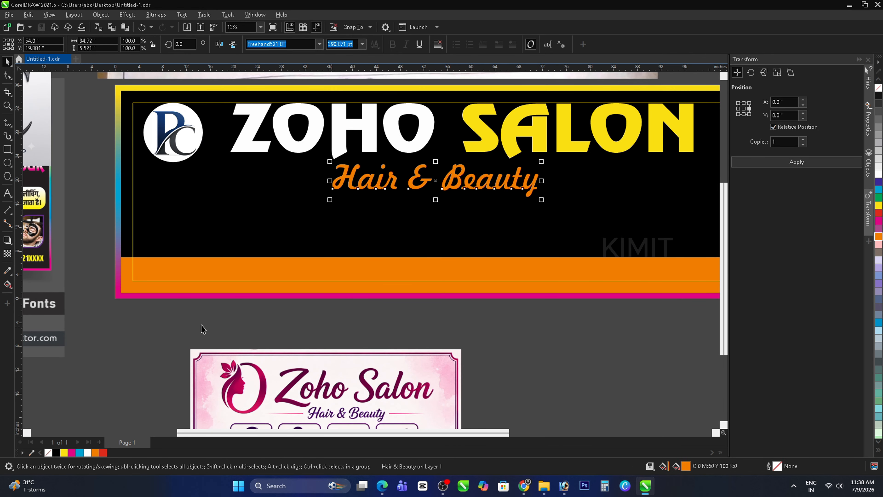
left_click(209, 320)
scroll(398, 309, "down", 2)
scroll(398, 308, "up", 2)
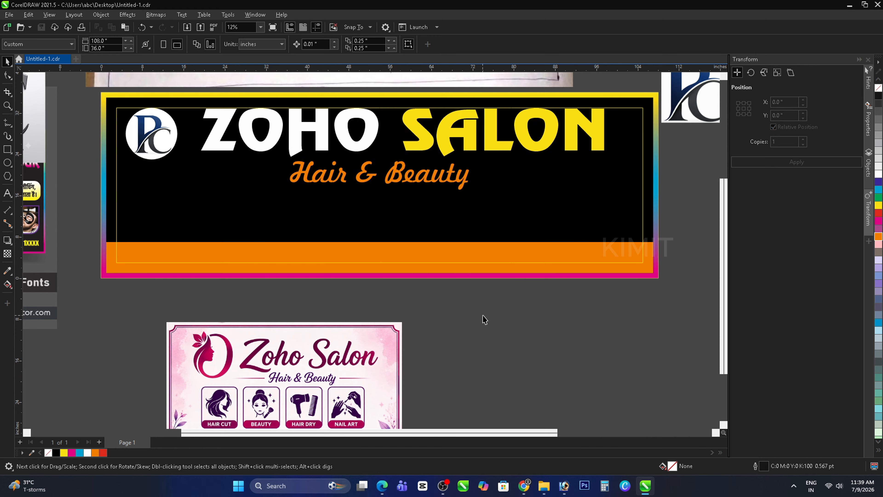
scroll(454, 294, "down", 2)
scroll(344, 404, "up", 2)
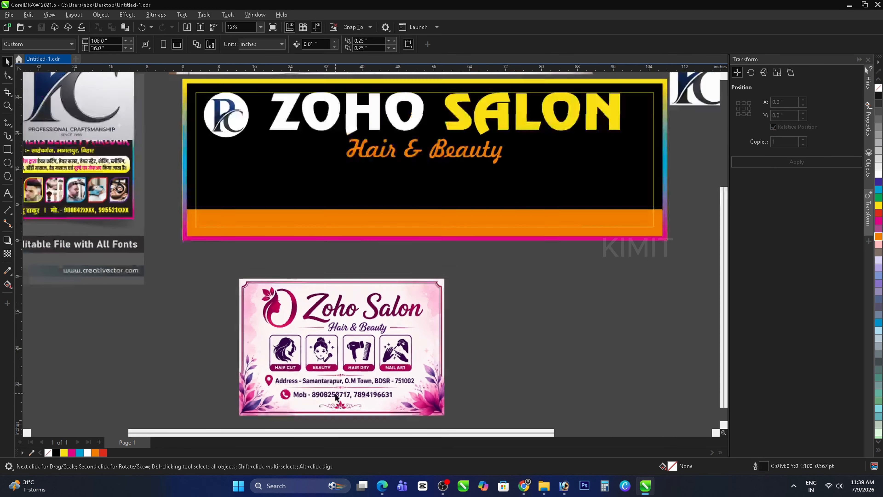
scroll(339, 399, "down", 4)
scroll(362, 179, "up", 4)
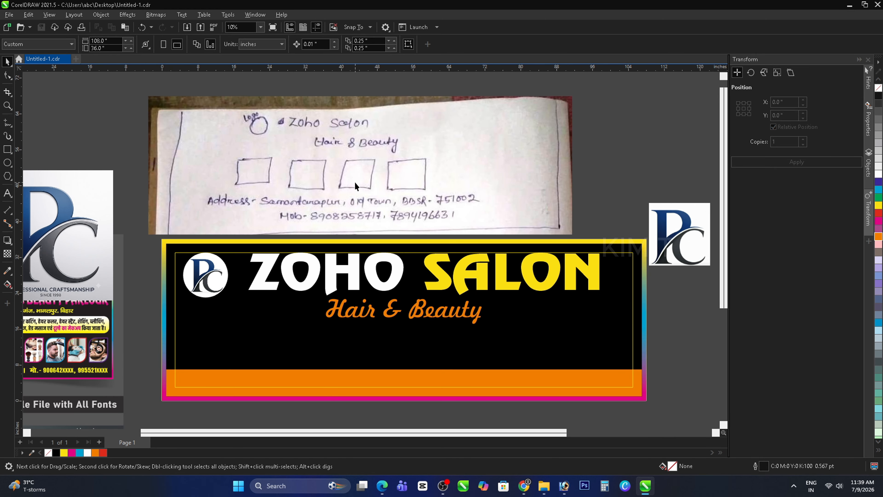
scroll(351, 191, "down", 2)
scroll(323, 391, "up", 4)
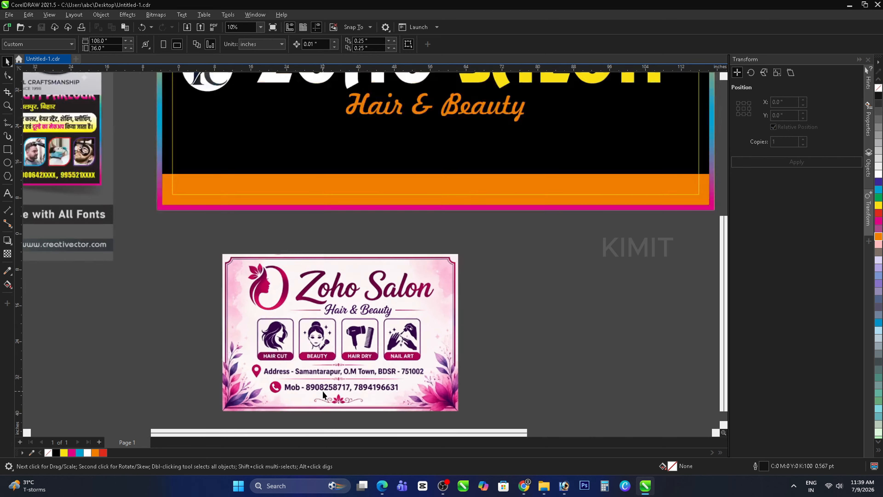
scroll(327, 370, "down", 4)
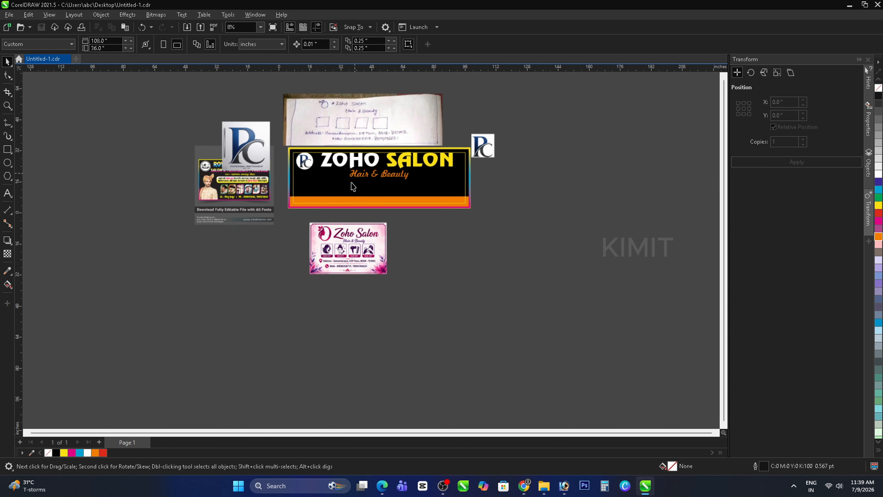
scroll(365, 139, "up", 2)
scroll(368, 188, "down", 1)
scroll(369, 190, "up", 2)
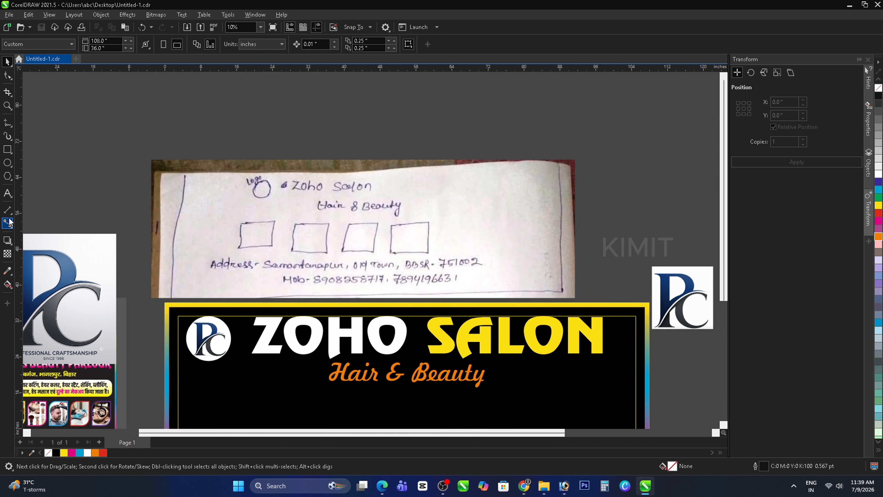
Step: Add an artistic text line above the handwritten sketch containing the salon's postal address with its postal code, copied from the sketch
left_click(7, 193)
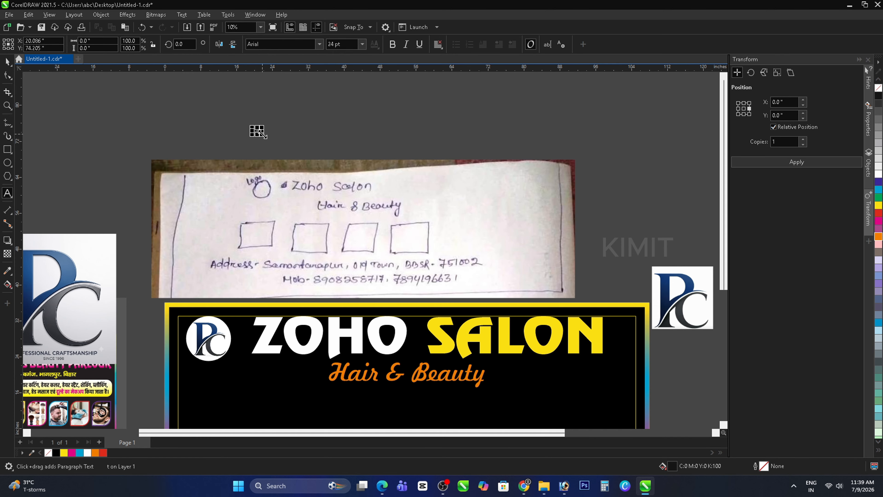
type("tryrtytr")
key("ctrl+a")
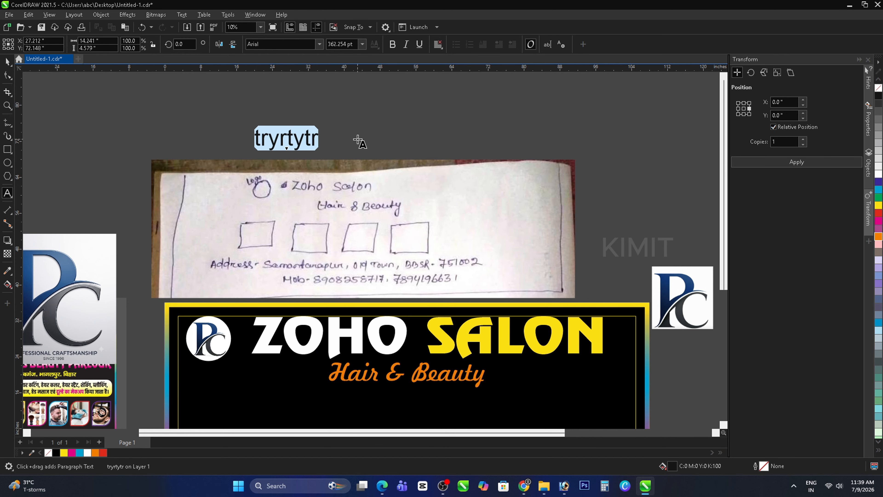
type("Sa")
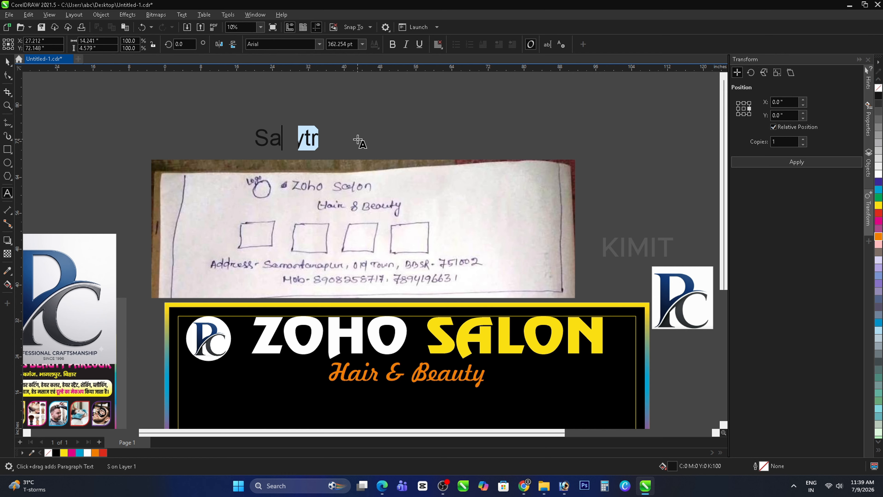
type("manta")
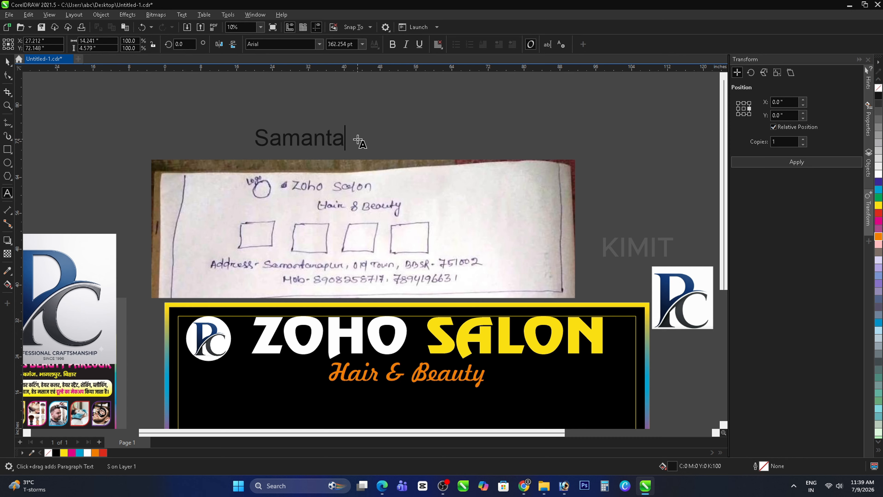
type("rapuri")
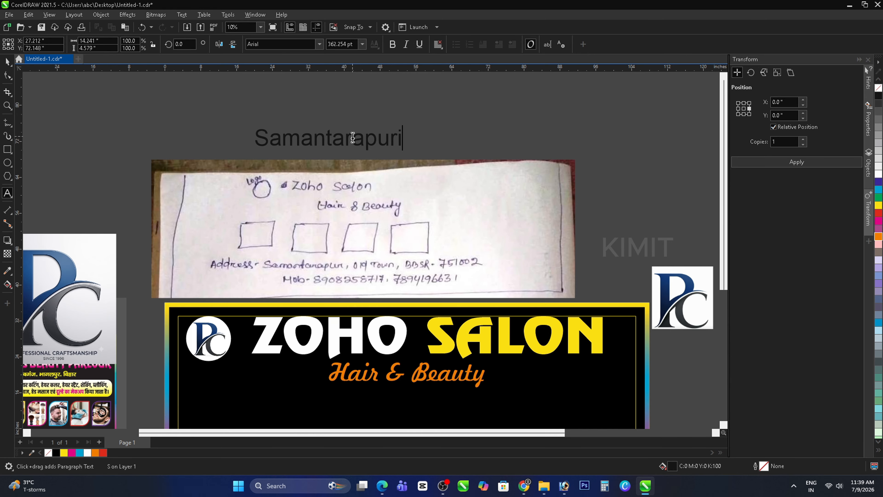
scroll(343, 145, "up", 1)
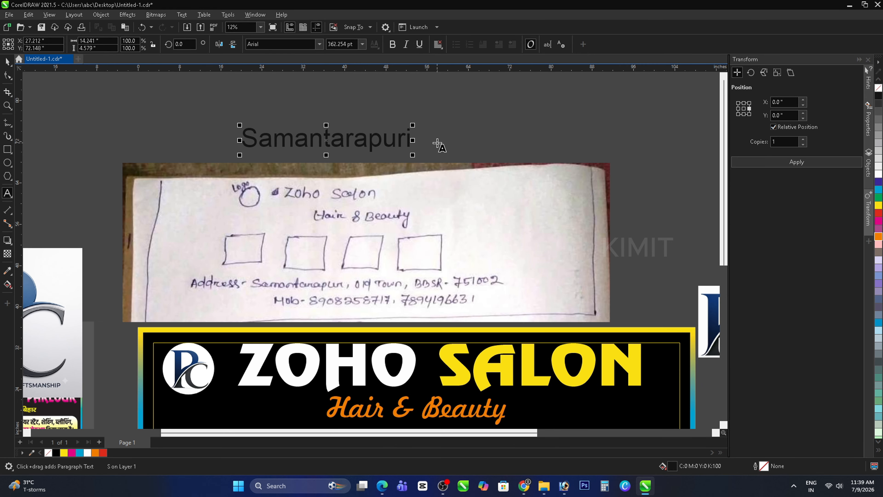
key("BackSpace")
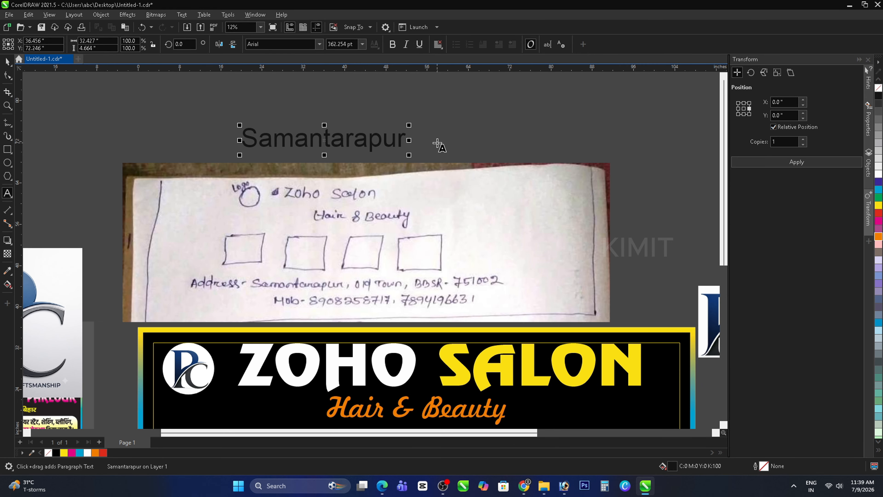
type(", Old")
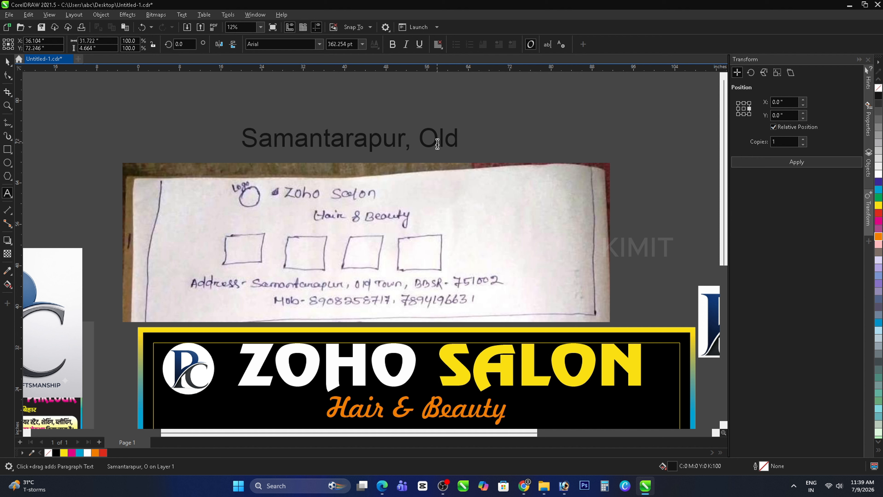
type(" Town")
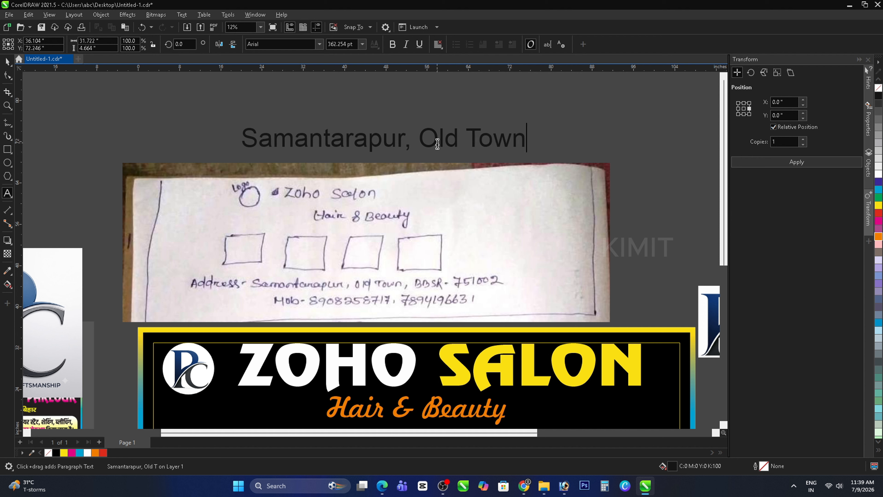
type(", BBSR-")
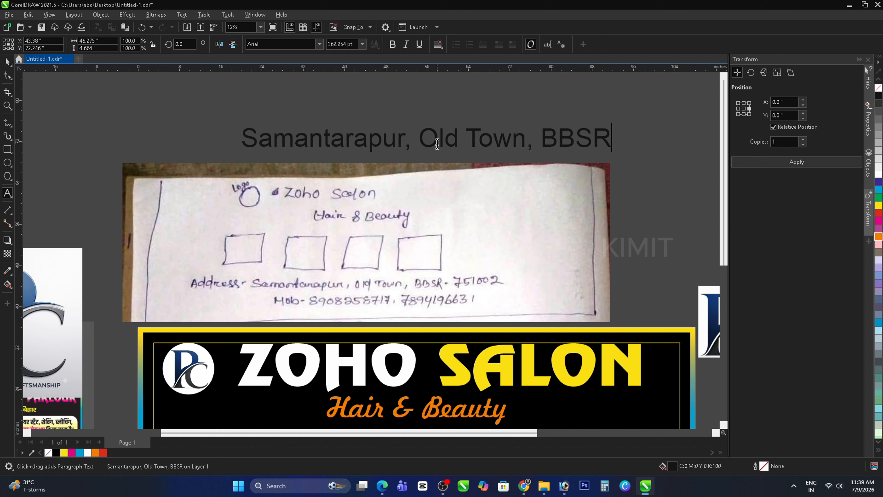
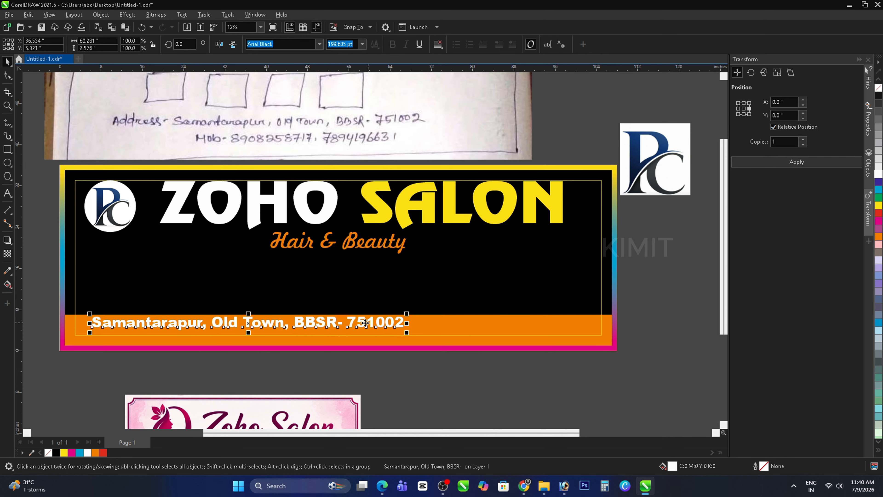
Step: Append a comma, a gap and the sketch's two mobile numbers to the white address line on the orange strip
scroll(365, 324, "up", 2)
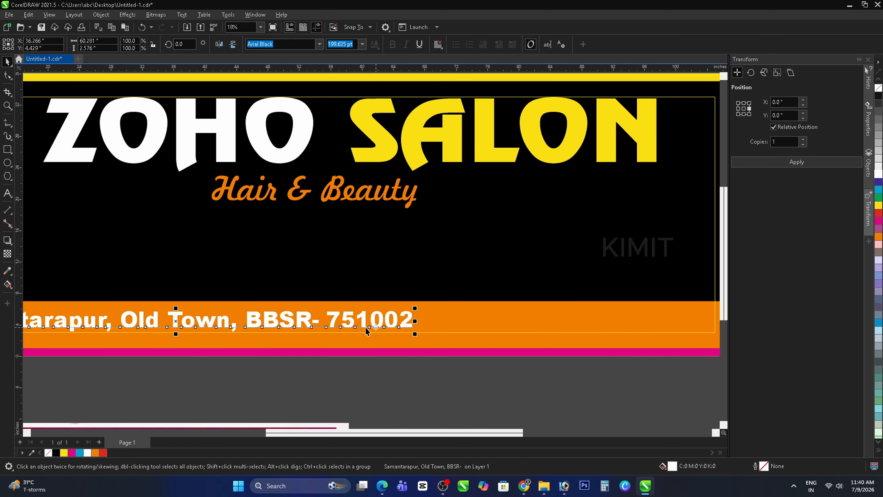
left_click(12, 199)
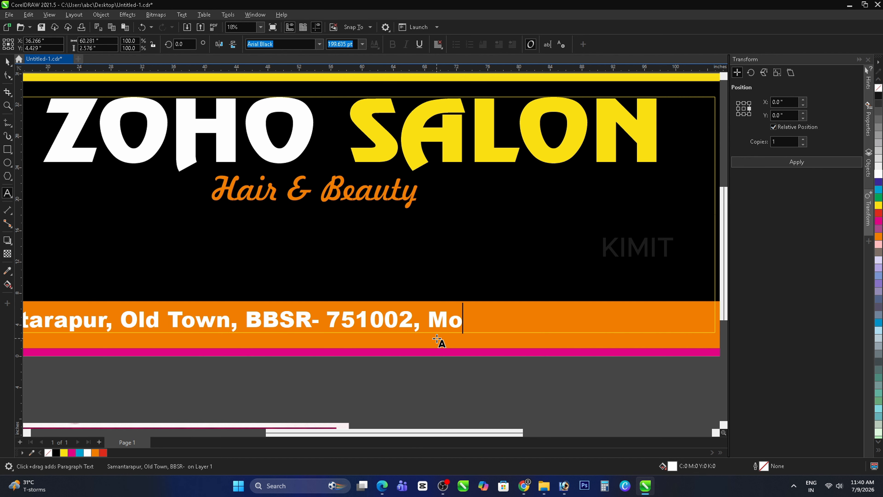
key("BackSpace")
key("BackSpace")
scroll(437, 340, "down", 4)
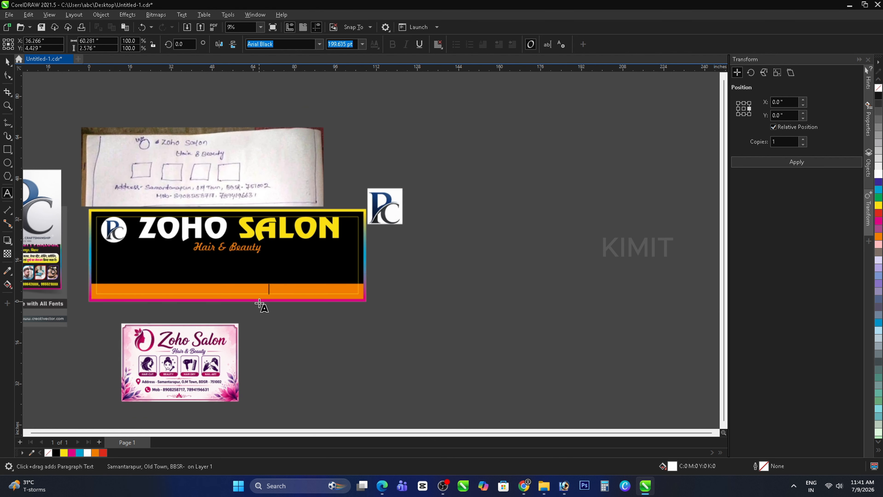
scroll(237, 198, "up", 2)
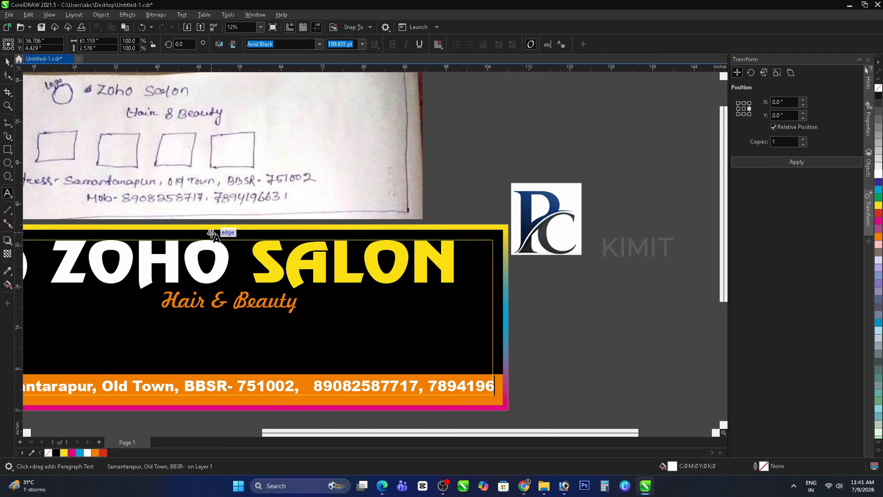
left_click(8, 62)
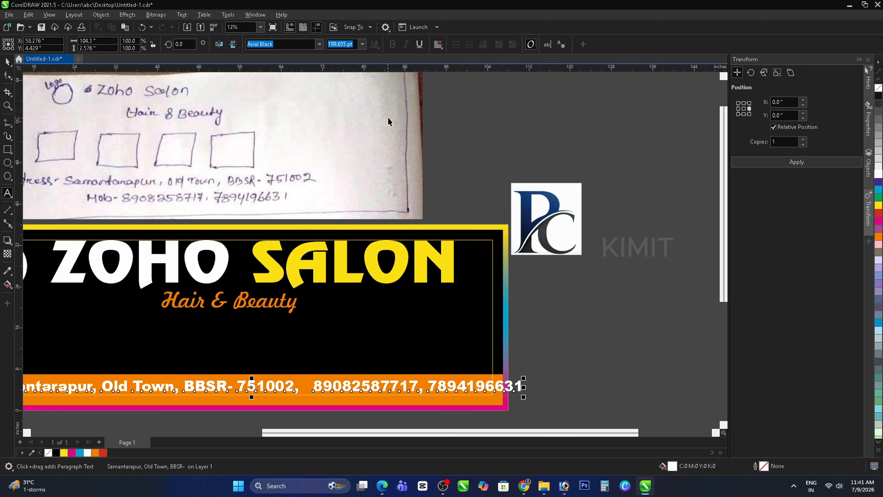
Step: Scale the address and phone line down to about 96.5 in wide and centre it horizontally within the inner guide frame
scroll(453, 156, "down", 1)
scroll(294, 245, "up", 1)
left_click_drag(595, 323, 562, 320)
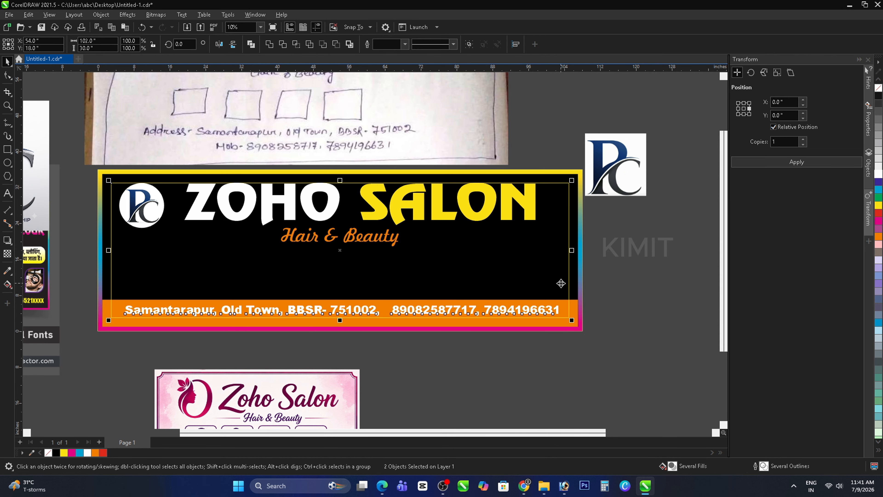
left_click(511, 358)
scroll(205, 316, "up", 1)
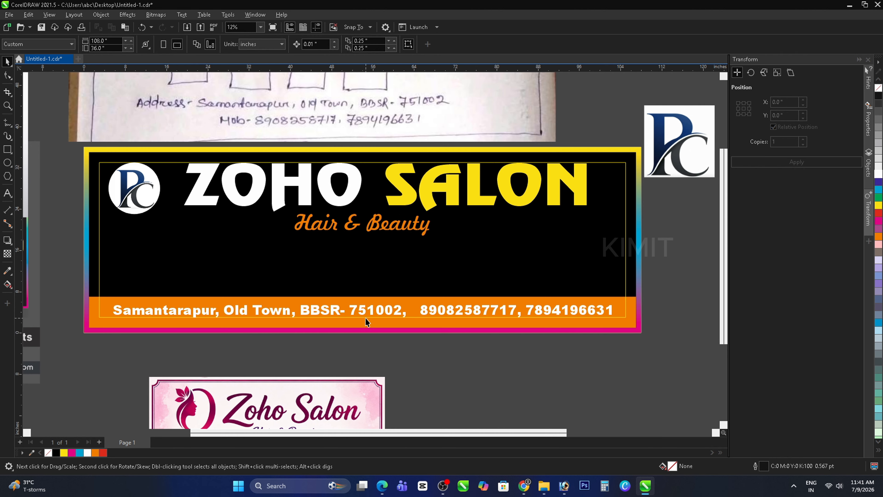
Step: Narrow the address and phone line from its left end to about 95.3 in wide
left_click(375, 309)
scroll(260, 346, "down", 1)
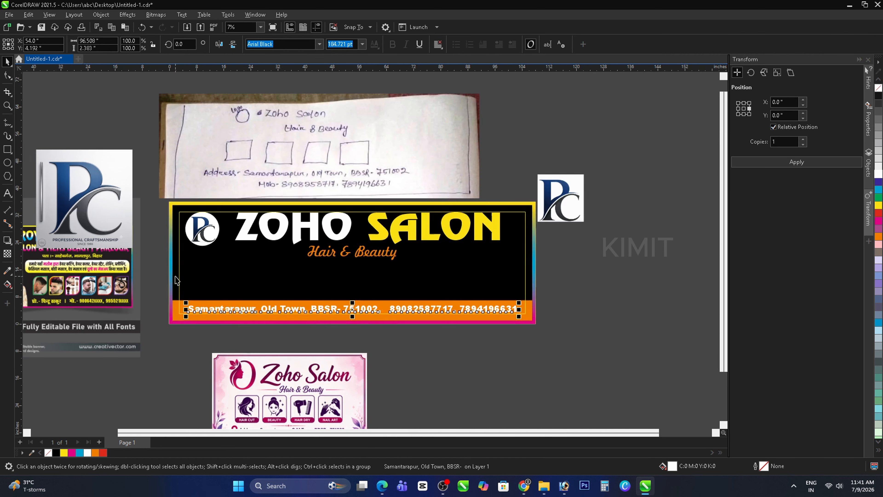
scroll(200, 339, "up", 3)
scroll(200, 339, "up", 2)
left_click_drag(176, 300, 190, 298)
scroll(174, 294, "down", 7)
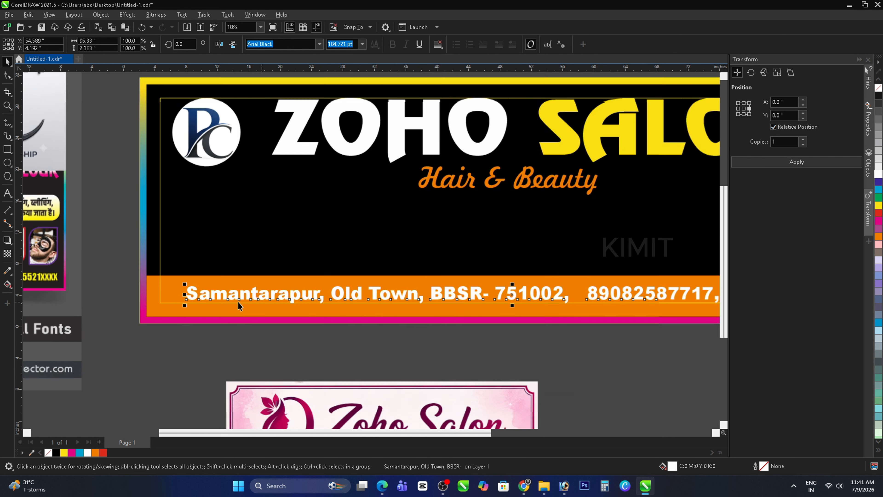
Step: Widen the gap between the address and the first mobile number by two spaces
scroll(622, 320, "up", 6)
scroll(372, 307, "down", 5)
key("F8")
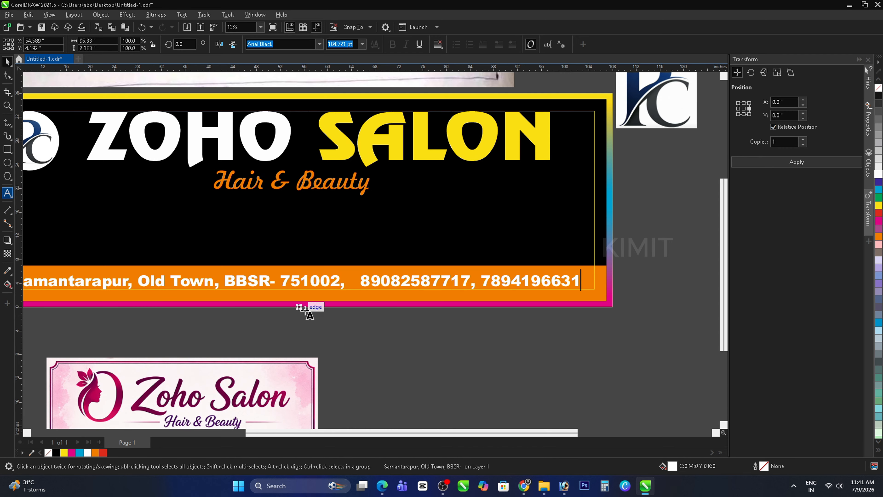
left_click(357, 283)
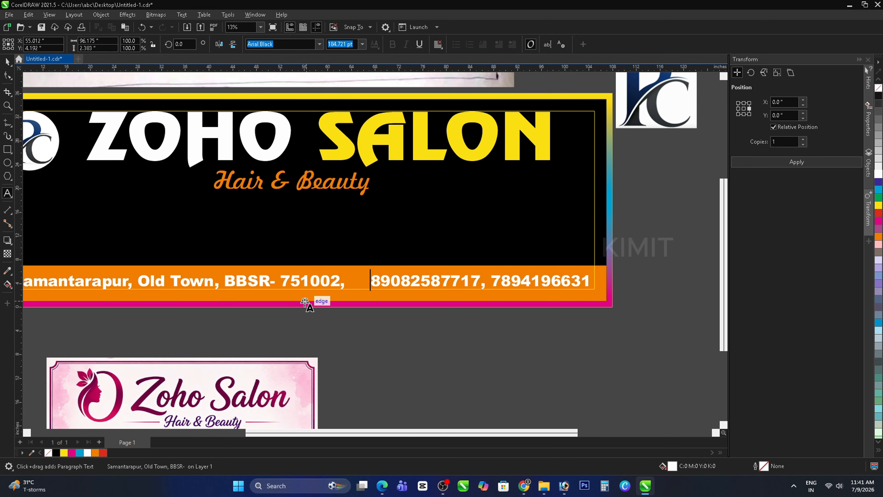
scroll(417, 321, "down", 3)
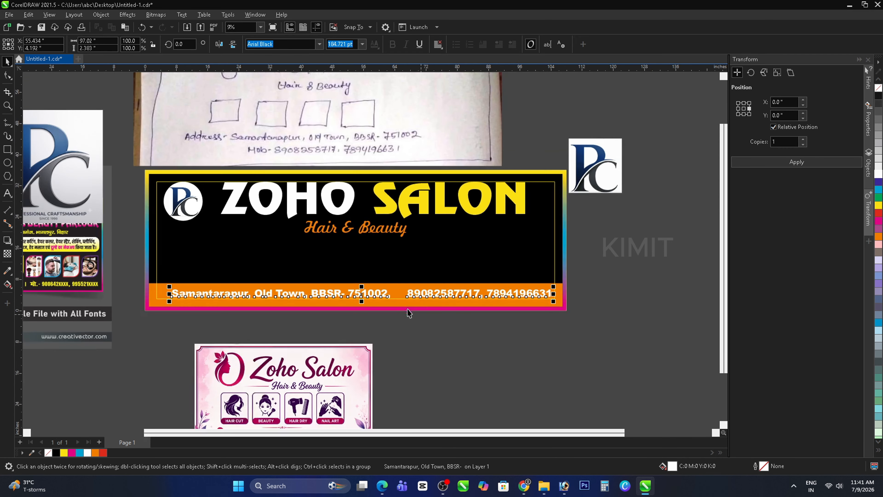
Step: Align the address line's right end with the inner guide frame and stretch the text upward to about 2.63 in high
scroll(409, 312, "up", 2)
left_click(568, 268, "shift")
key("r")
left_click(234, 324)
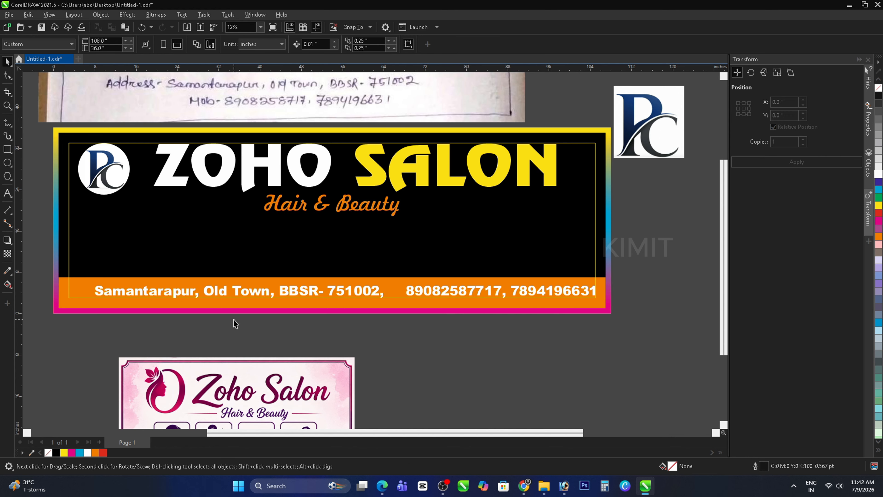
left_click(132, 294)
scroll(337, 287, "up", 3)
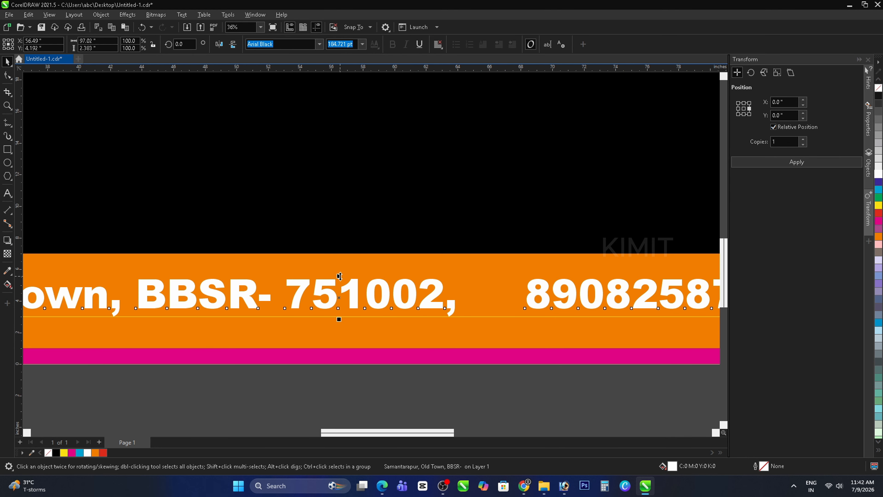
left_click_drag(340, 276, 341, 274)
scroll(348, 306, "down", 3)
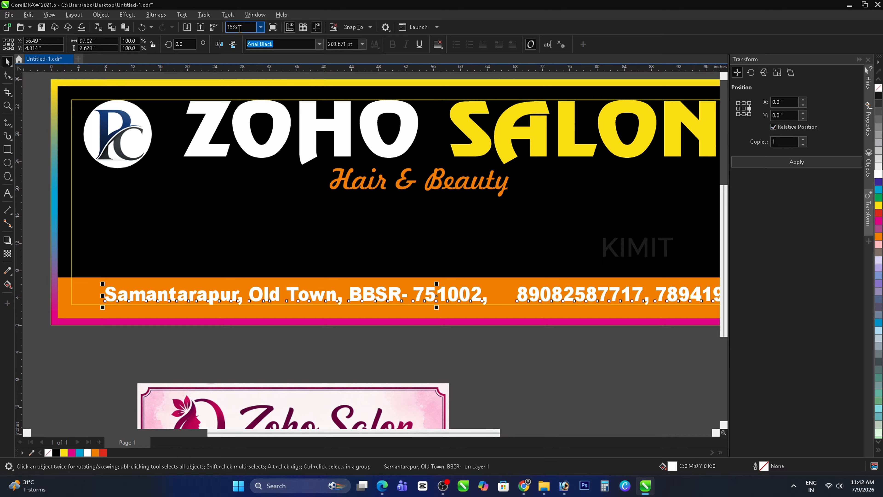
Step: Change the address line to UPPERCASE and align its right end with the inner guide frame's right edge
left_click(178, 16)
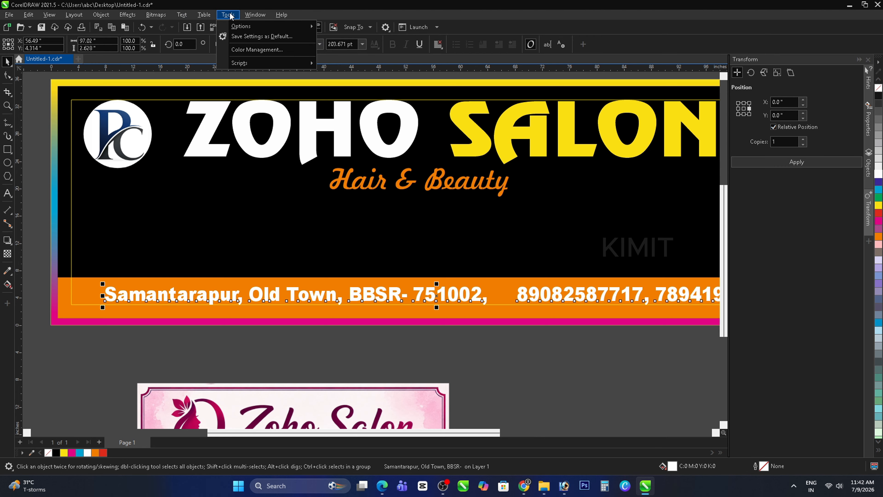
left_click(204, 208)
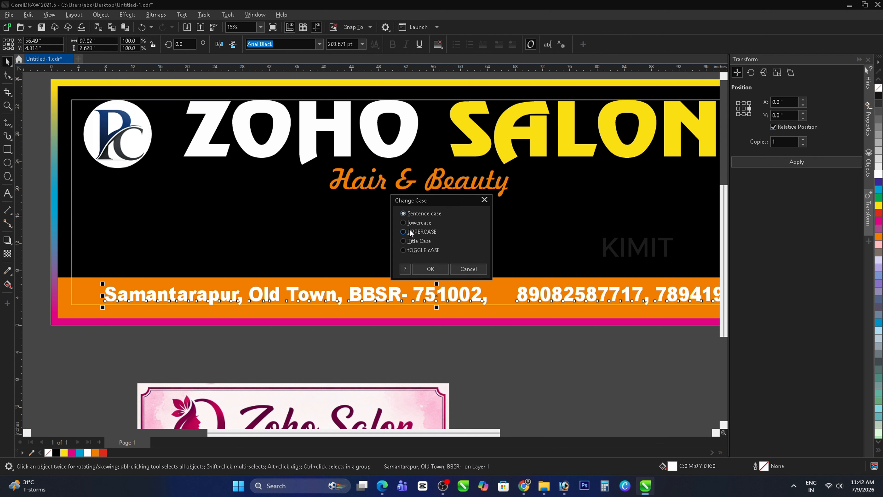
left_click(419, 272)
scroll(264, 318, "down", 2)
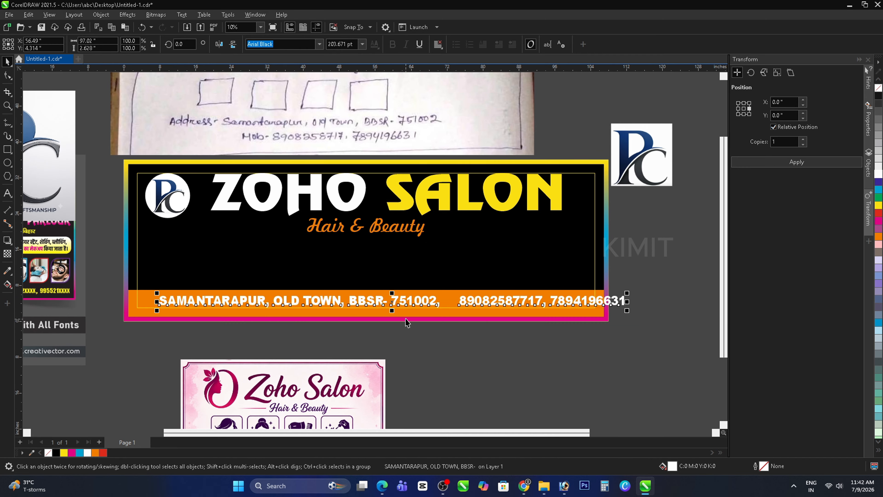
left_click(149, 300, "shift")
key("l")
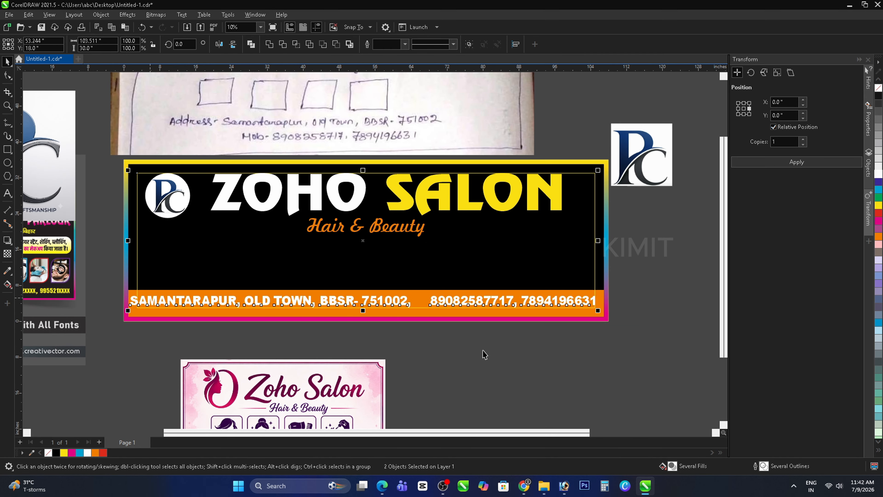
scroll(449, 291, "up", 1)
Step: Fill the address and phone line with rich black (C100 M100 Y100 K100)
left_click(439, 297)
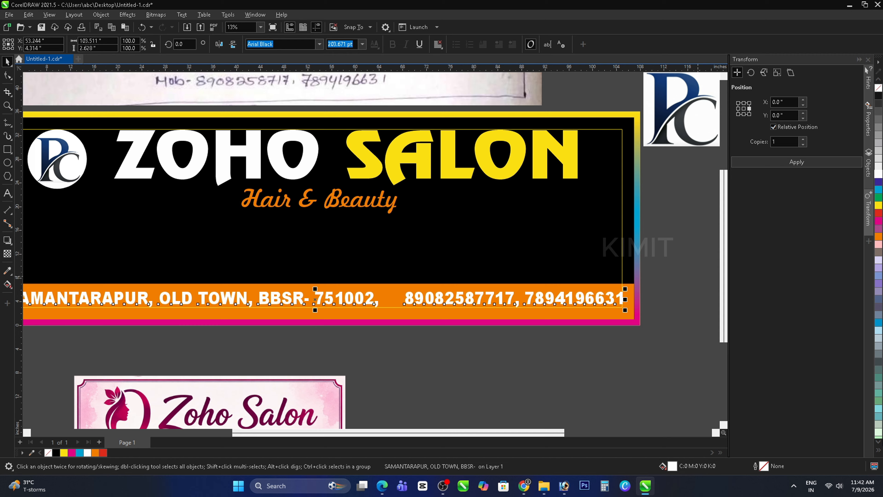
left_click(879, 452)
left_click(872, 114)
scroll(507, 268, "down", 2)
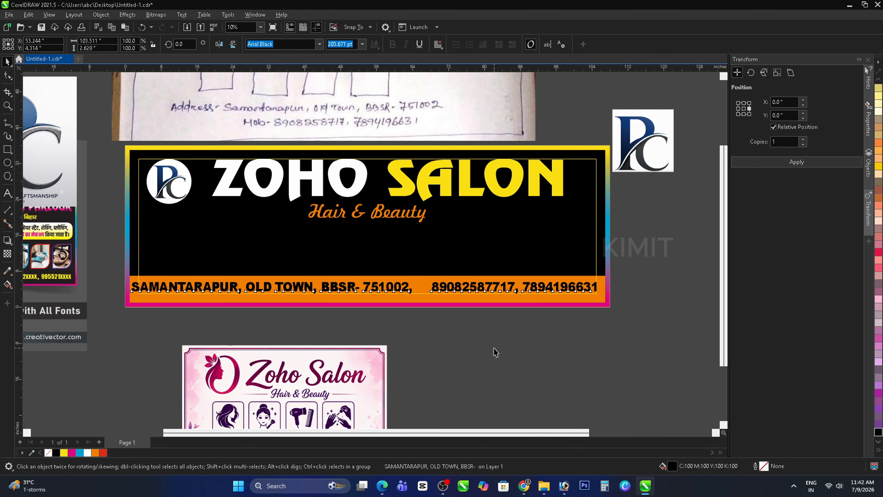
scroll(410, 292, "up", 4)
scroll(410, 291, "down", 3)
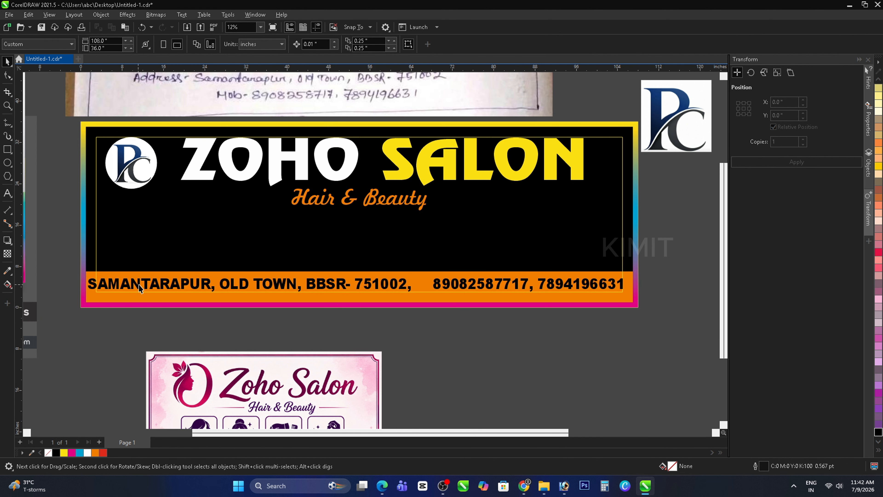
Step: Narrow the black address line from its left end to about 97 in wide and check its right end against the guide frame
left_click(147, 286)
scroll(146, 286, "up", 3)
left_click_drag(63, 284, 120, 291)
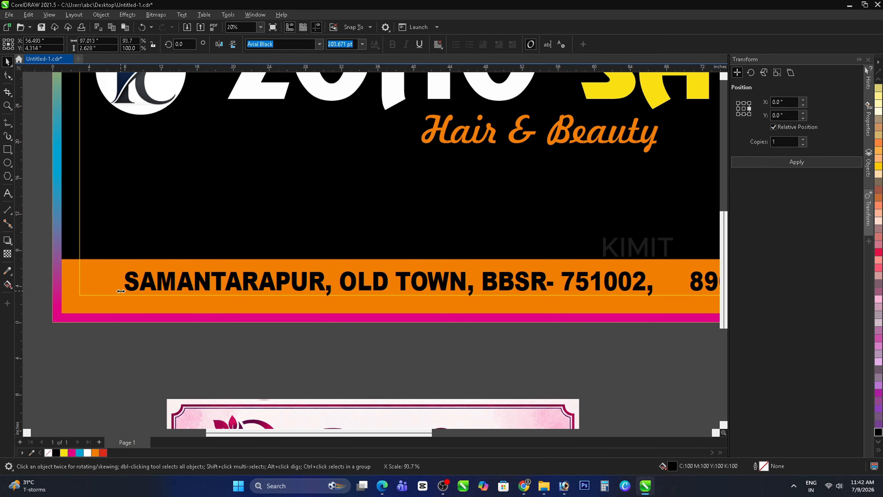
scroll(120, 292, "down", 3)
left_click(491, 347)
scroll(636, 339, "up", 2)
scroll(613, 306, "up", 1)
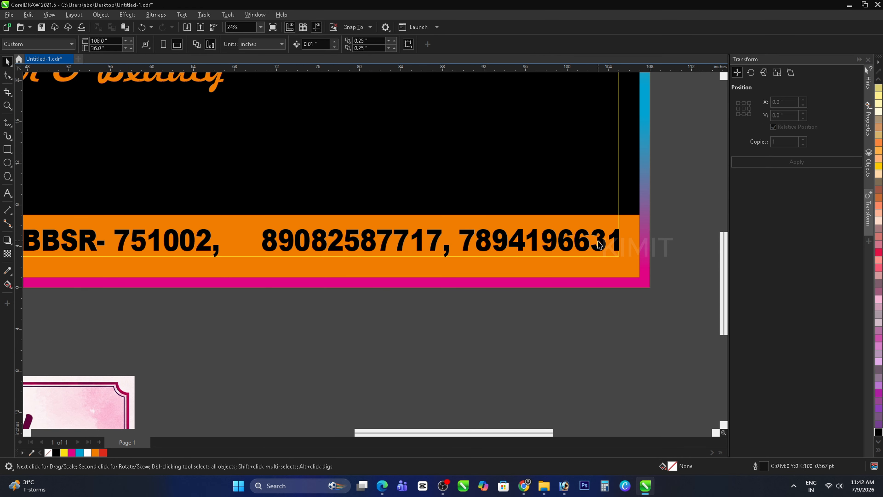
Step: Fill the address and phone line with white
left_click(600, 243)
left_click(876, 451)
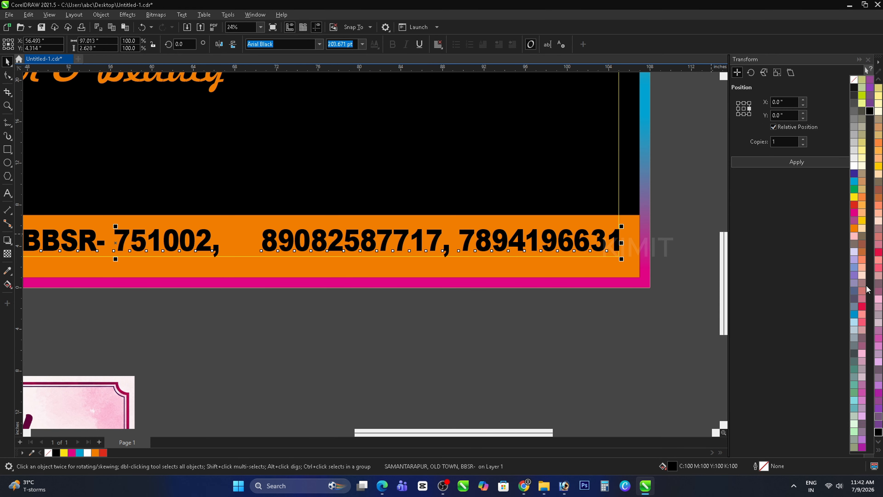
left_click(855, 166)
left_click(625, 338)
scroll(531, 228, "up", 2)
scroll(550, 245, "down", 5)
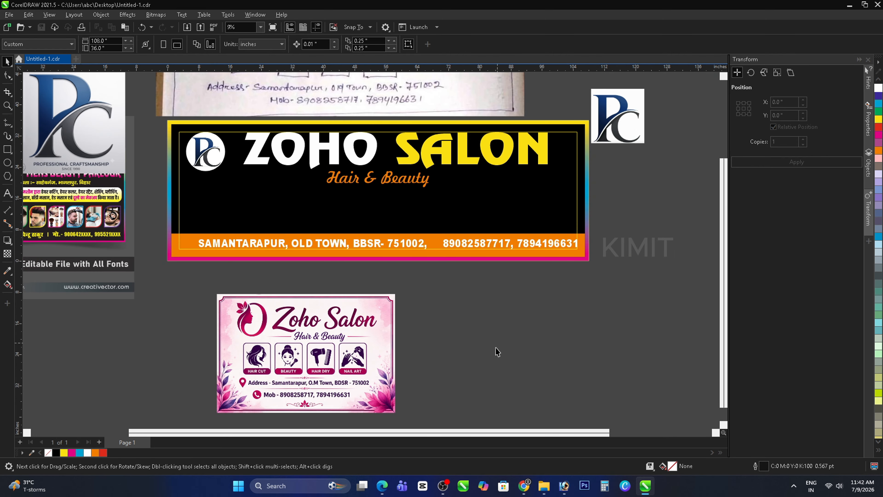
scroll(398, 198, "up", 1)
scroll(398, 197, "down", 2)
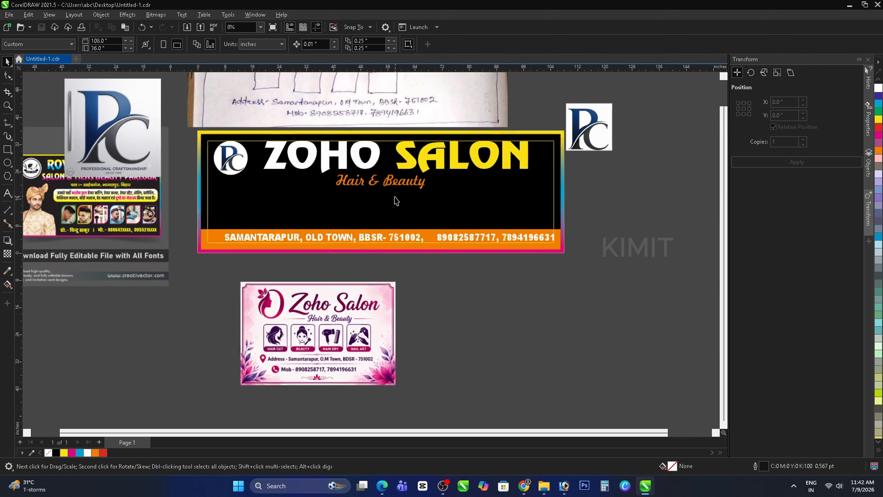
Step: Delete the orange strip behind the address and phone line
scroll(149, 228, "up", 3)
scroll(149, 228, "down", 3)
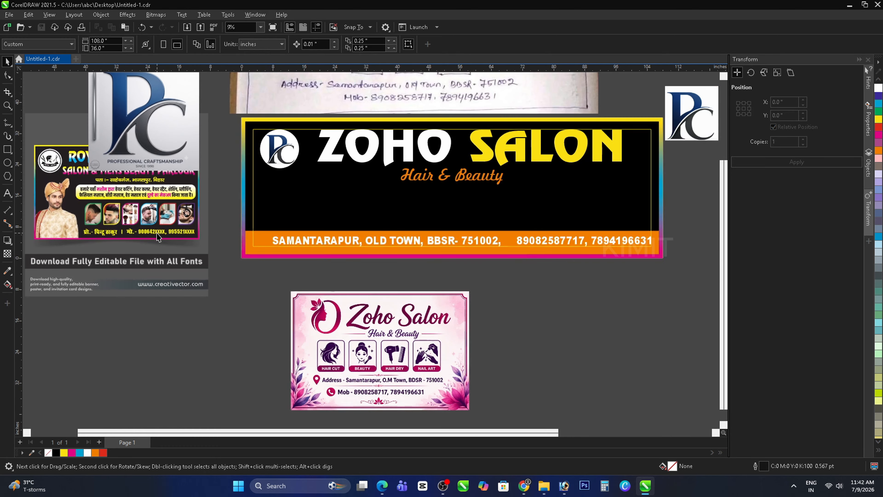
scroll(644, 266, "up", 3)
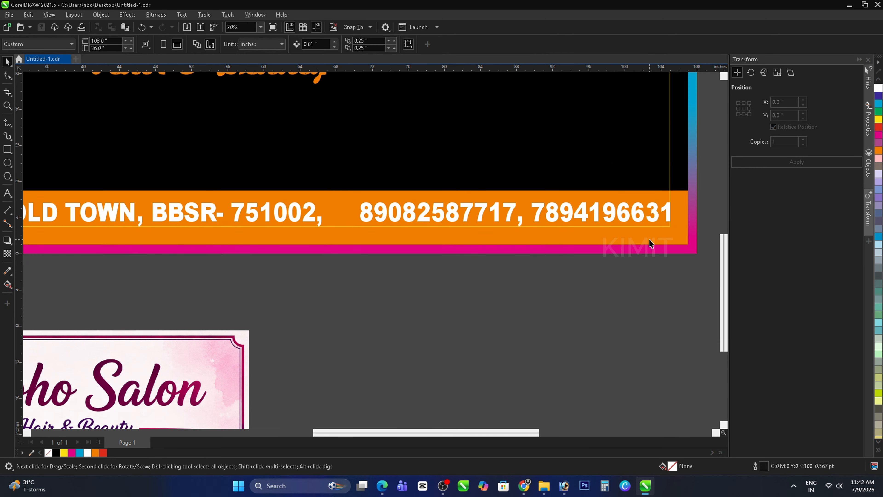
left_click(651, 242)
key("Delete")
scroll(487, 285, "down", 3)
scroll(273, 256, "up", 2)
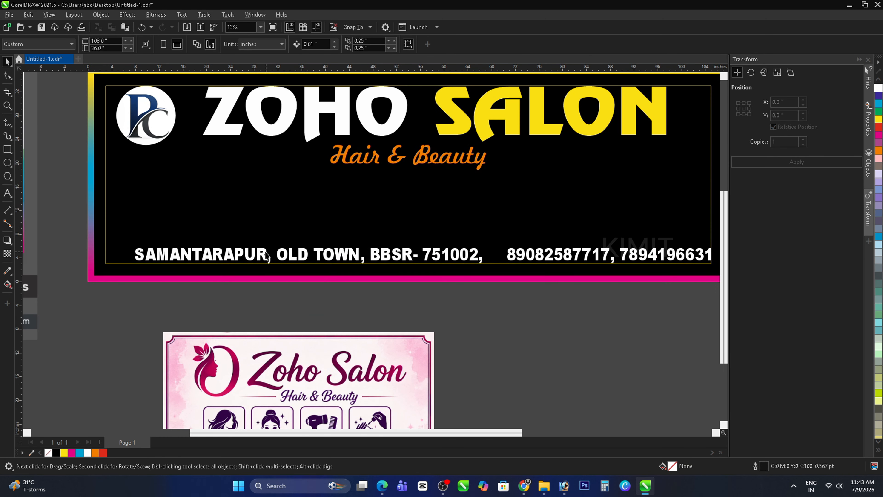
Step: Fill the address and phone line with yellow (C0 M0 Y100 K0)
left_click(268, 255)
scroll(265, 253, "up", 2)
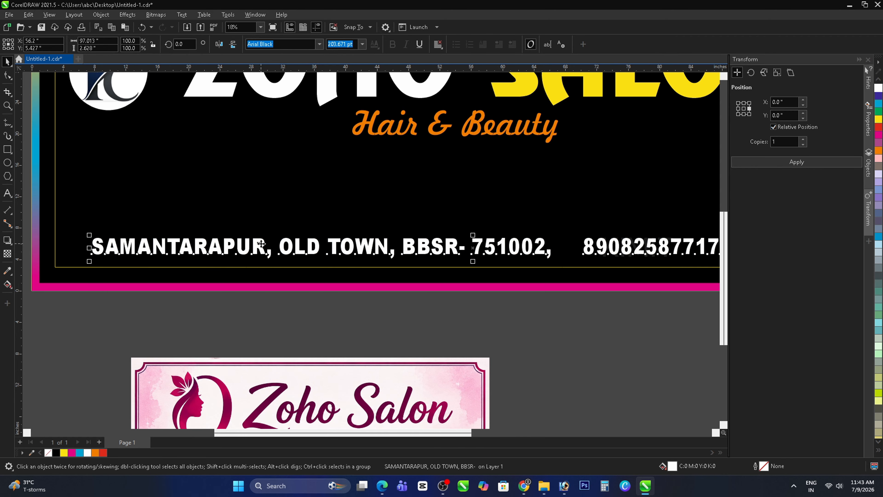
scroll(261, 245, "down", 2)
left_click(879, 453)
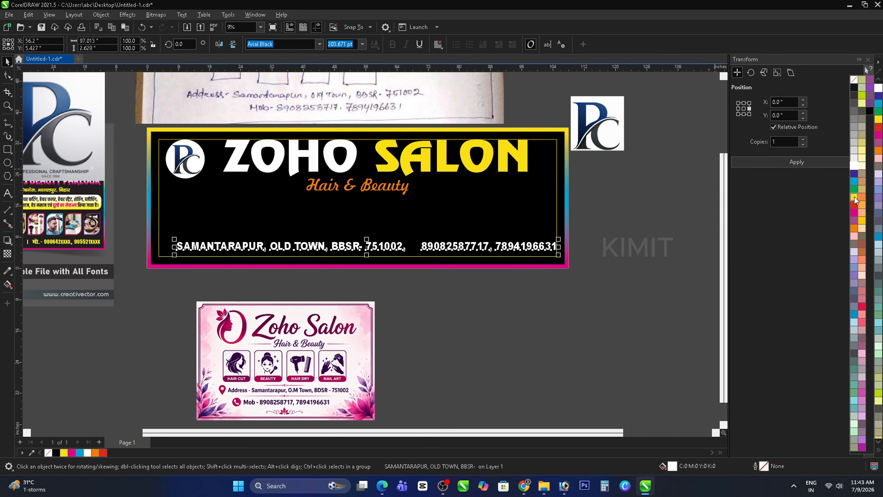
left_click(855, 198)
scroll(199, 248, "up", 1)
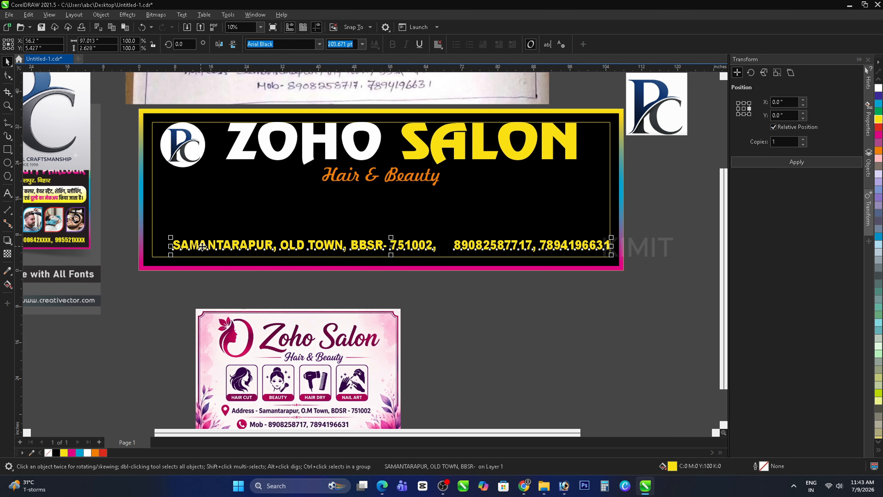
Step: Examine how the yellow address and phone line sits within the inner guide frame and the banner border
scroll(202, 246, "down", 2)
scroll(244, 247, "up", 4)
scroll(313, 251, "down", 3)
scroll(372, 256, "up", 2)
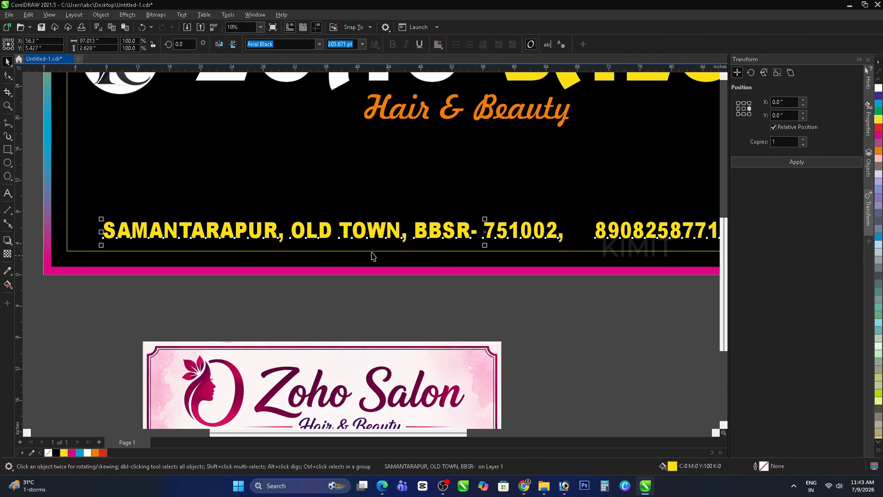
scroll(372, 257, "down", 1)
scroll(473, 228, "up", 1)
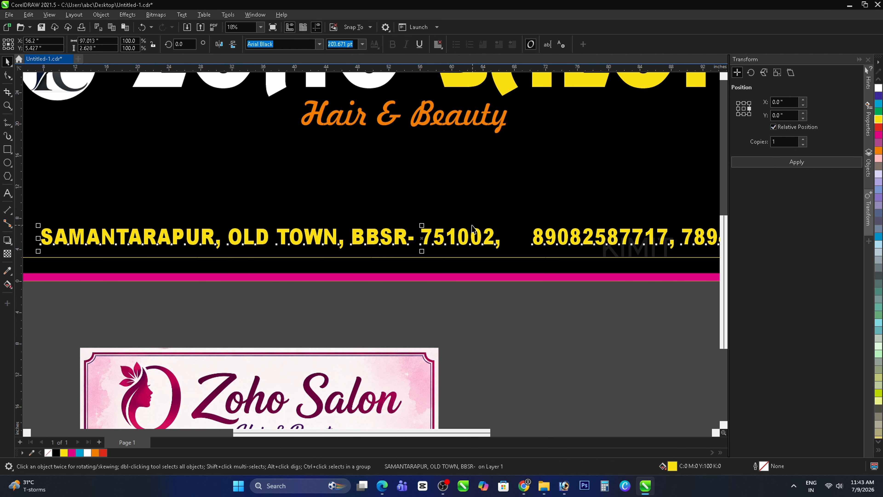
scroll(473, 228, "down", 3)
scroll(510, 235, "up", 1)
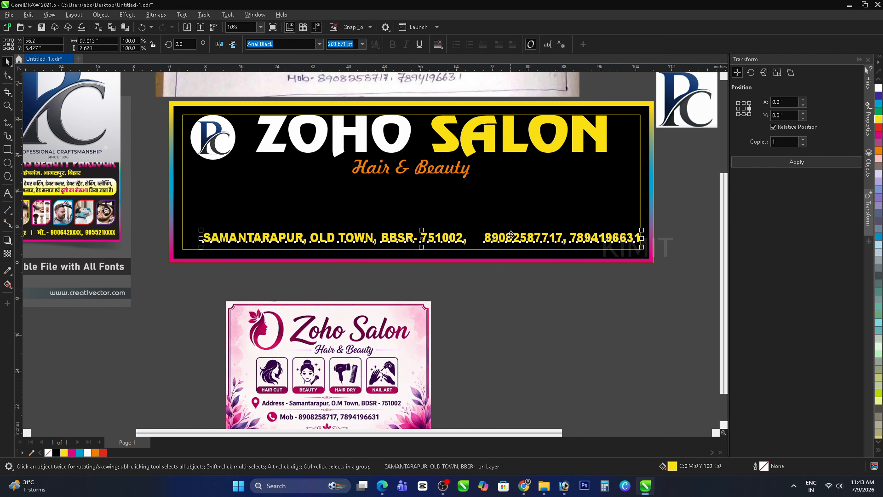
left_click(511, 304)
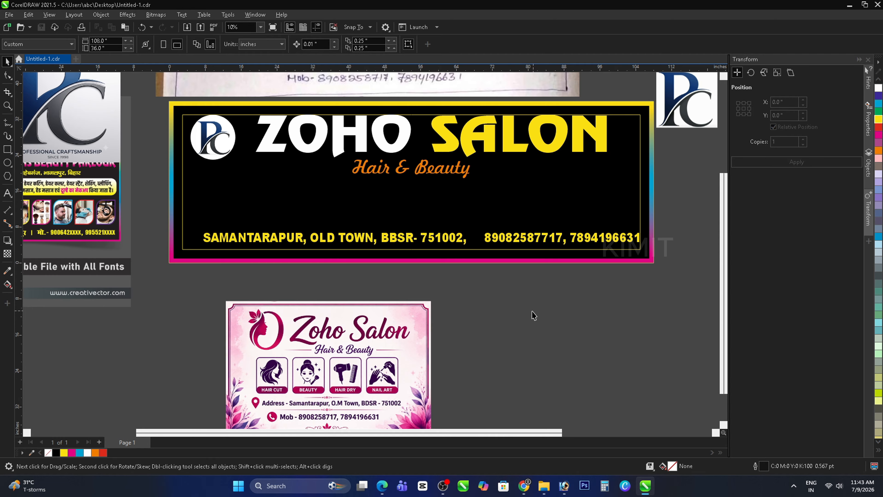
Step: Align the address and phone line to the bottom and right edges of the inner guide frame
left_click(540, 238)
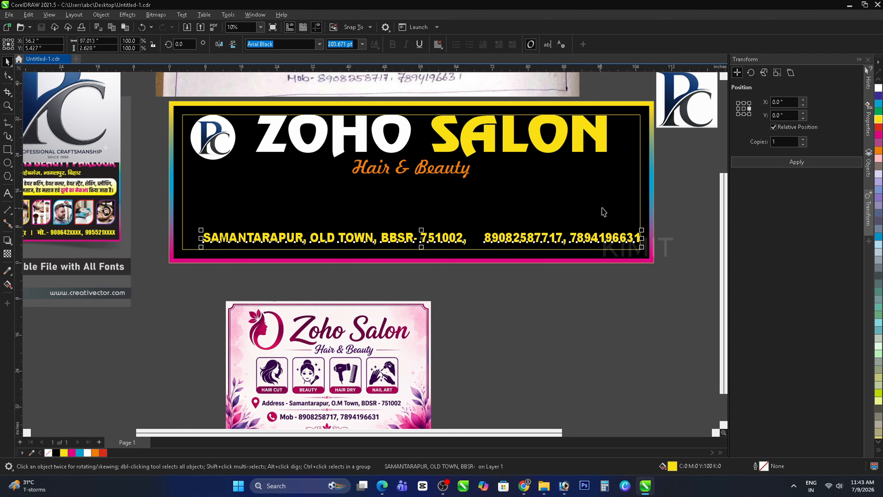
left_click(603, 206, "shift")
key("b")
key("r")
left_click(615, 317)
Step: Switch to File Explorer and bring the call and location pin (Untitled-1) images from F:\LOGO into the CorelDRAW document
left_click(850, 5)
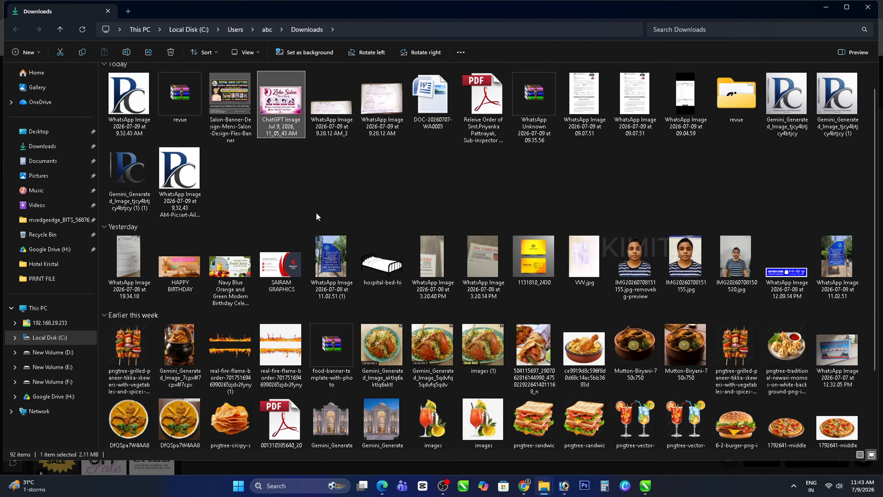
left_click(52, 382)
double_click(331, 105)
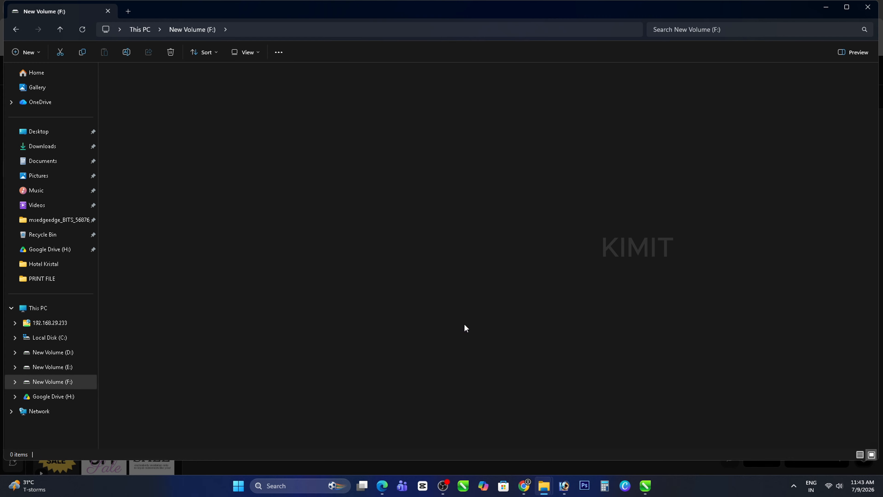
left_click(540, 191)
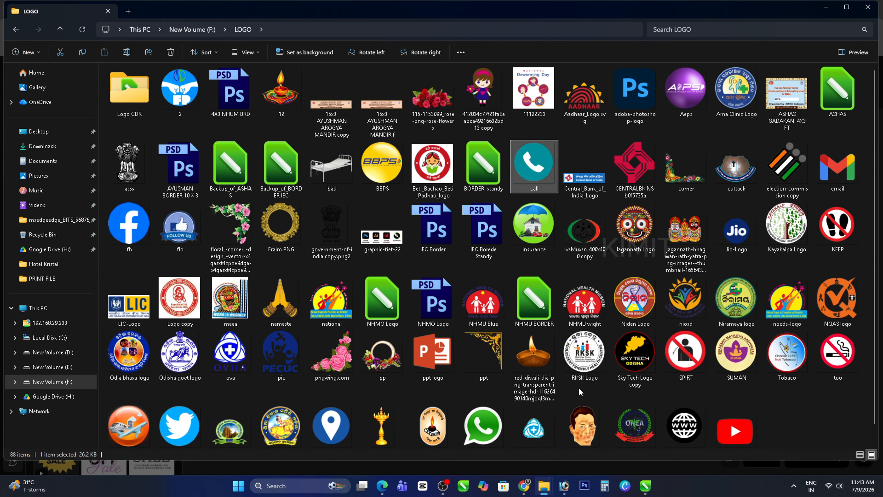
left_click(331, 423, "ctrl")
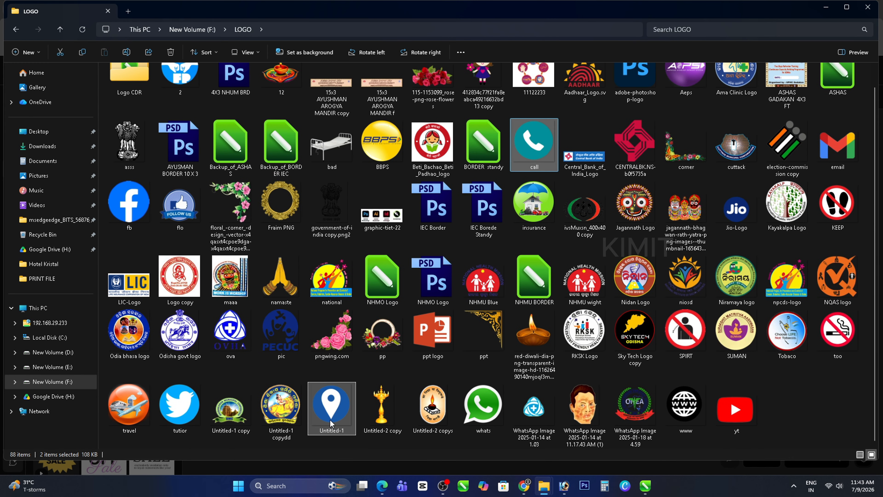
left_click_drag(331, 423, 501, 350)
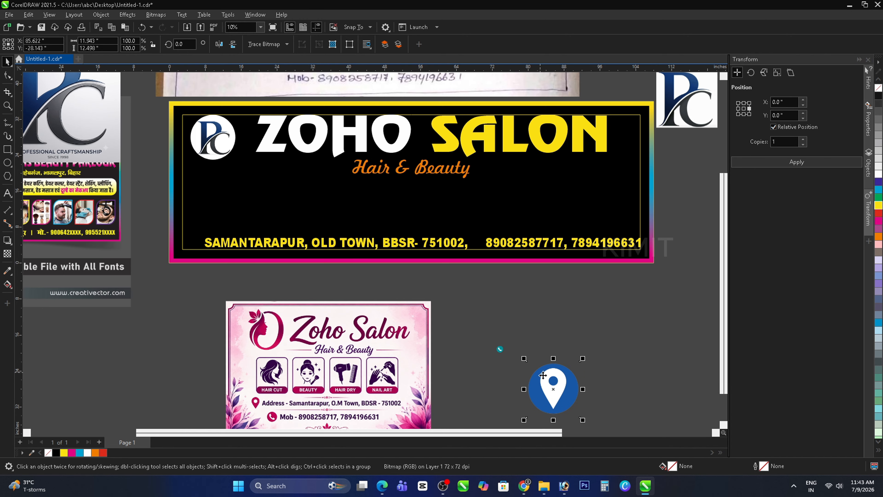
Step: Shrink the location pin image to about 4.7 in wide and enlarge the call image beside it to about 5.9 in wide
left_click_drag(547, 379, 447, 302)
mouse_move(482, 342)
left_mouse_down()
mouse_move(449, 308)
mouse_move(469, 296)
mouse_move(526, 375)
mouse_move(512, 304)
mouse_move(469, 290)
left_mouse_up()
scroll(512, 304, "up", 3)
Step: Trace the call image with the Logo outline trace, move the vector copy aside and delete the original bitmap
left_click(273, 46)
mouse_move(285, 77)
left_click(342, 89)
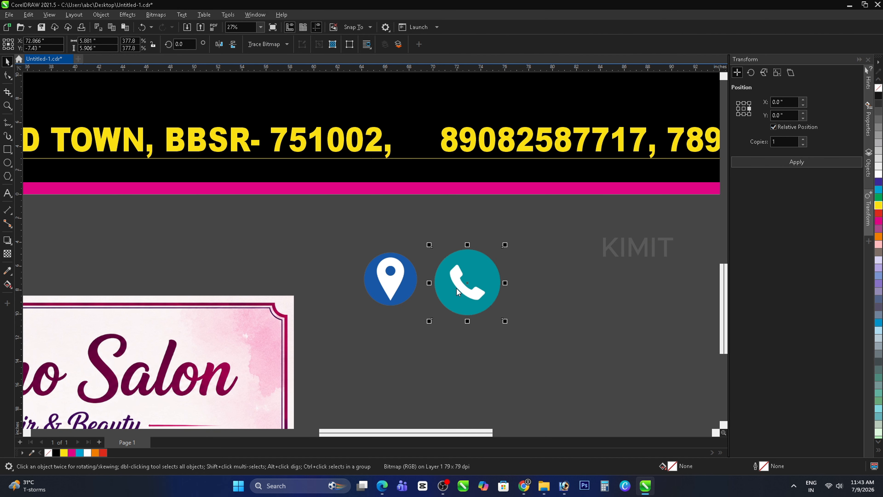
left_click(596, 371)
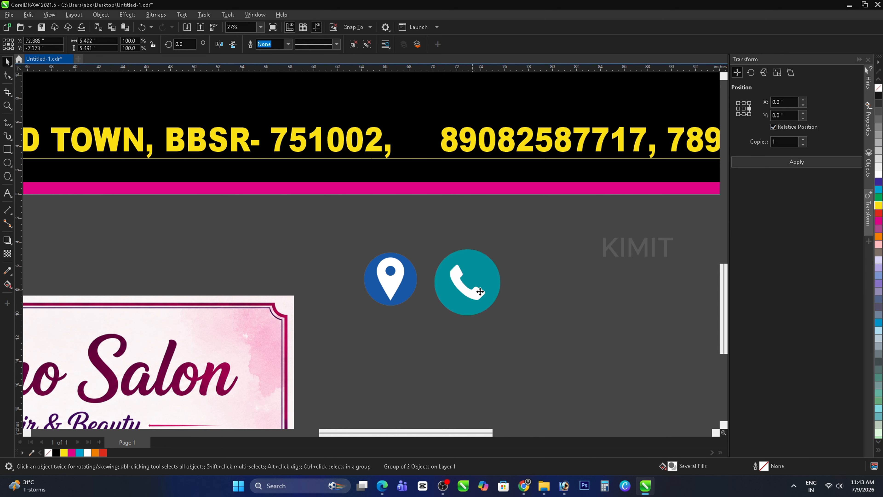
left_click_drag(481, 292, 578, 300)
left_click(461, 280)
key("Delete")
Step: Trace the location pin with the Logo outline trace, move the vector copy beside the call icon and delete the original bitmap
left_click(391, 279)
left_click(268, 44)
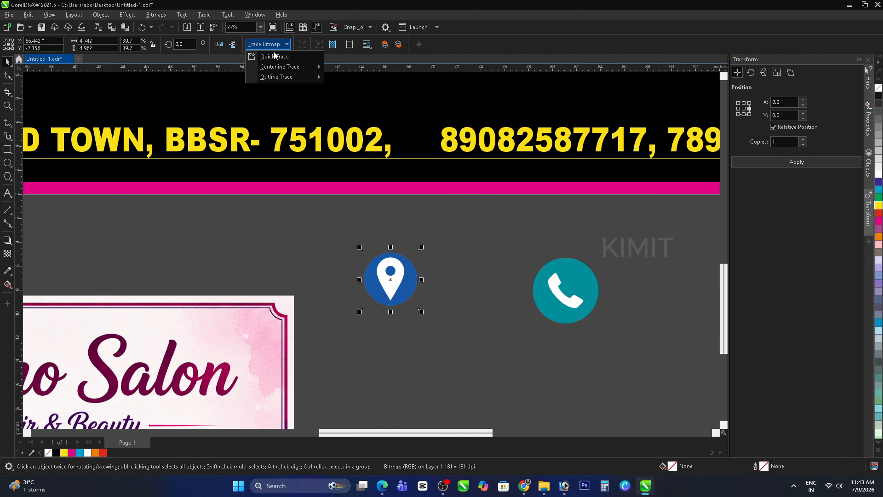
mouse_move(285, 77)
left_click(342, 89)
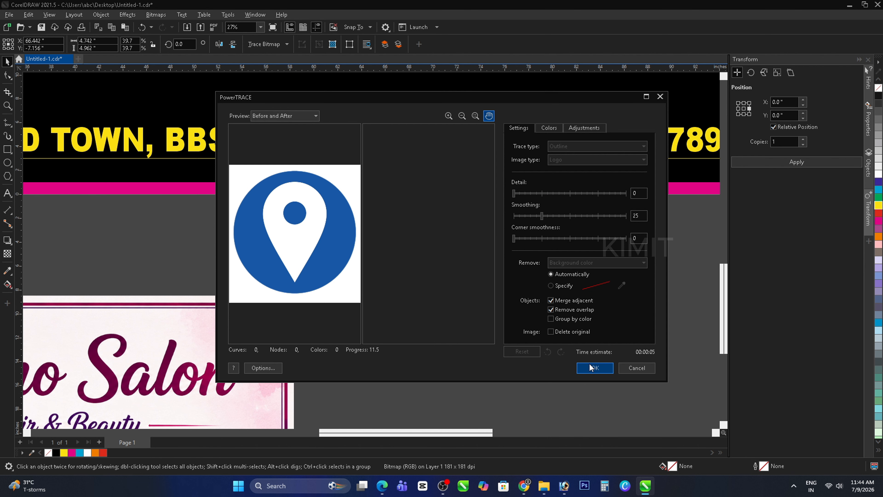
left_click(595, 368)
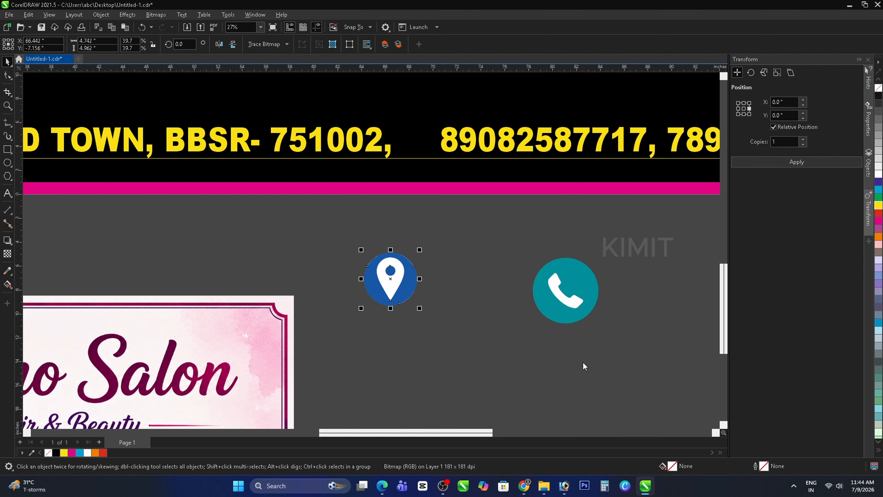
left_click_drag(414, 294, 508, 305)
left_click(390, 279)
key("Delete")
left_click(489, 287)
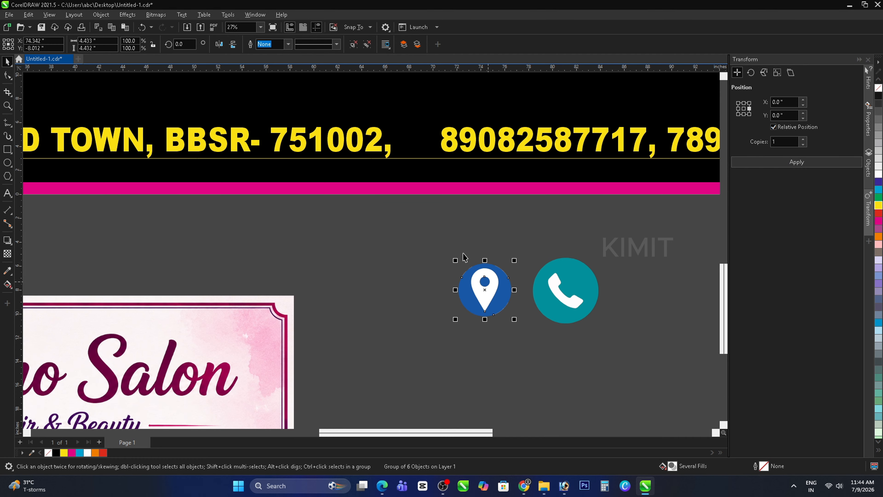
Step: Draw a circle about 2.15 in across in the gap between the address and the phone numbers
scroll(541, 271, "down", 2)
scroll(473, 197, "up", 4)
scroll(473, 199, "up", 2)
key("F7")
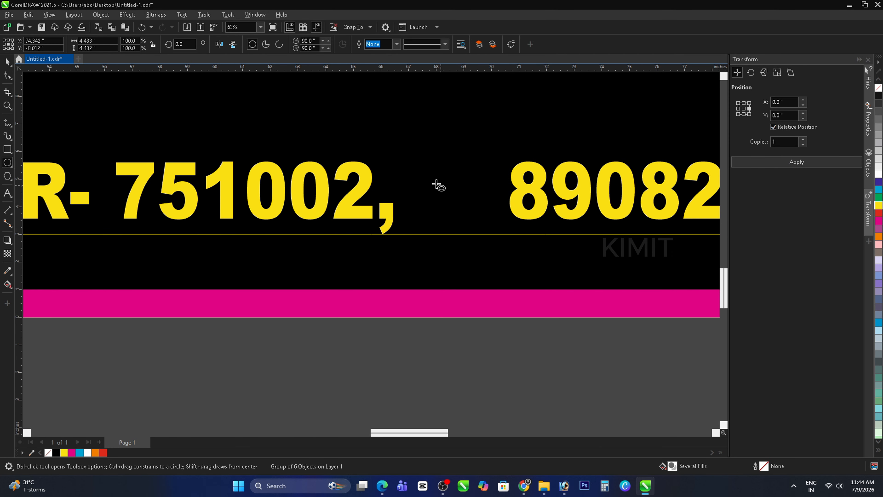
left_click_drag(422, 166, 474, 218)
key("space")
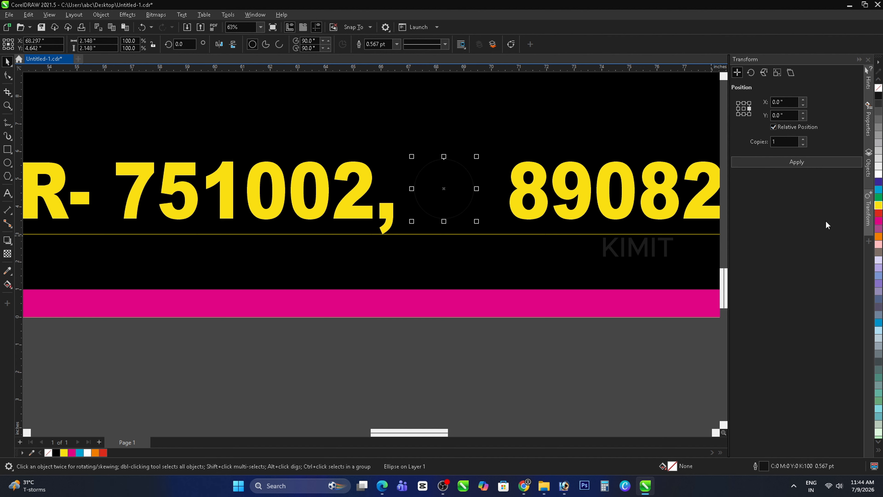
Step: Fill the circle before the phone numbers with white and remove its outline
left_click(878, 177)
left_click(397, 44)
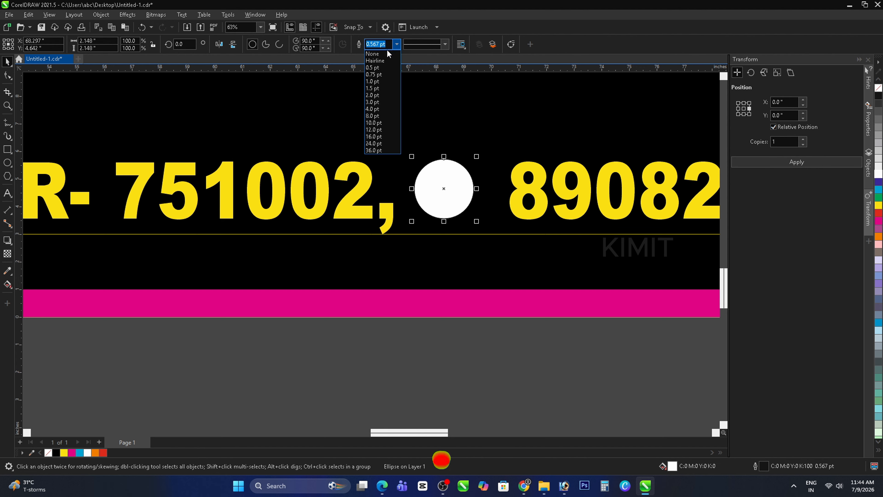
left_click(387, 49)
Step: Enlarge the white circle to about 2.64 in across and position it between the address and the phone numbers
scroll(437, 203, "down", 2)
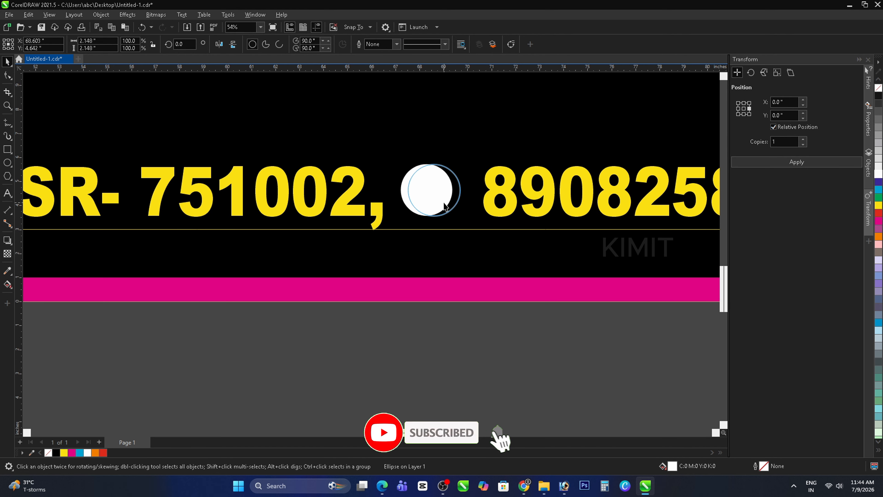
scroll(470, 236, "up", 2)
left_click_drag(470, 233, 486, 248)
scroll(480, 240, "down", 2)
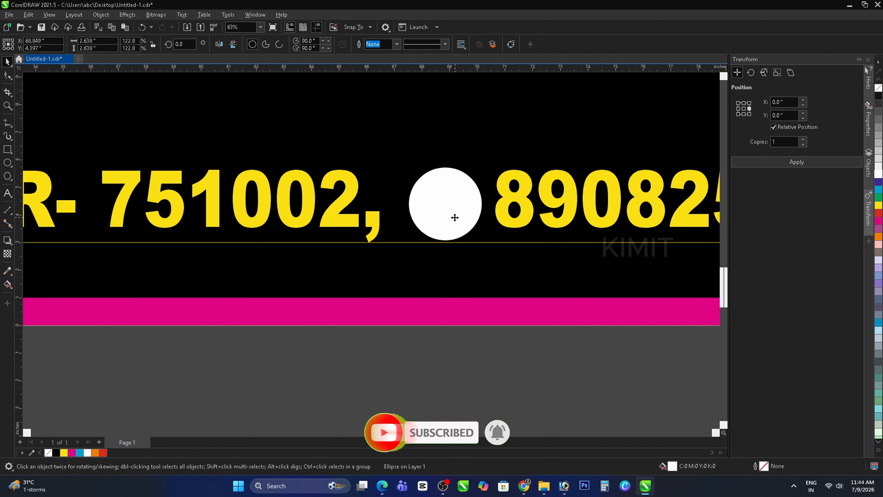
scroll(449, 215, "down", 4)
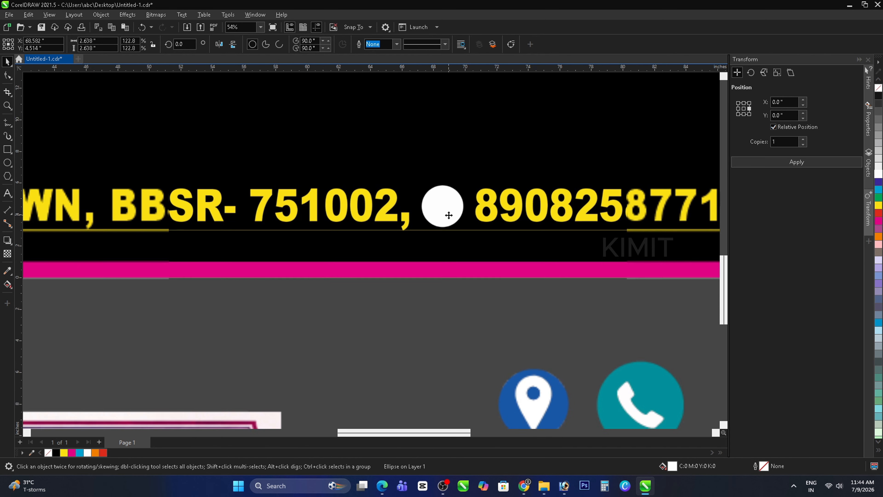
scroll(457, 221, "up", 1)
Step: Make one copy of the white circle and align it with the left edge of the inner guide frame
left_click(738, 109)
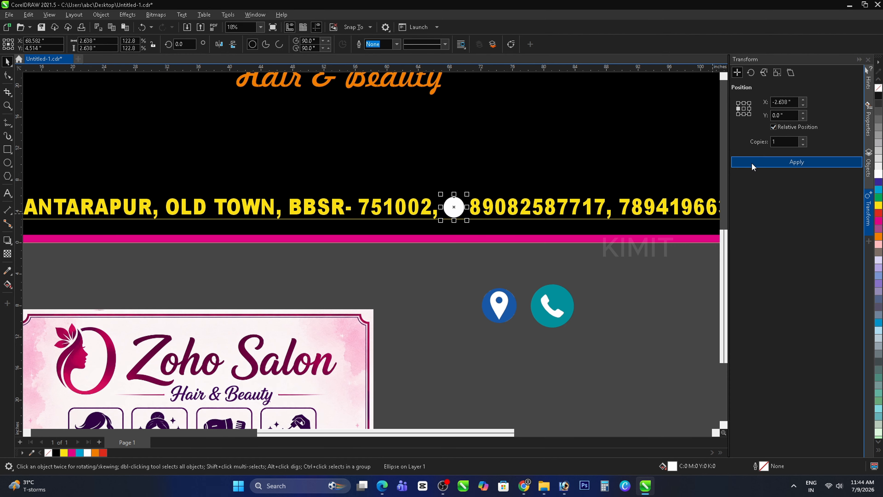
left_click(753, 166)
left_click(521, 170, "shift")
key("ctrl+z")
left_click(518, 258)
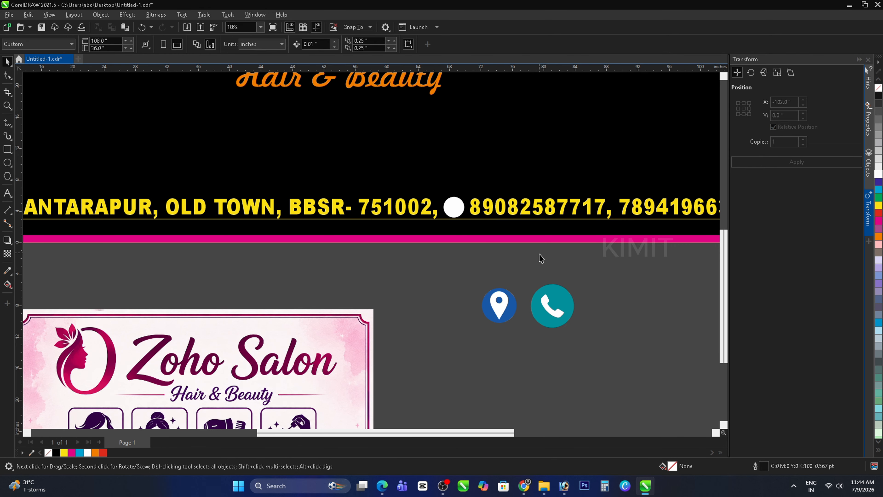
Step: Stretch the address line from its left end toward the copied circle to about 98.8 in wide and check the phone-side circle's spacing
scroll(537, 255, "down", 5)
scroll(263, 228, "up", 11)
left_click(345, 234)
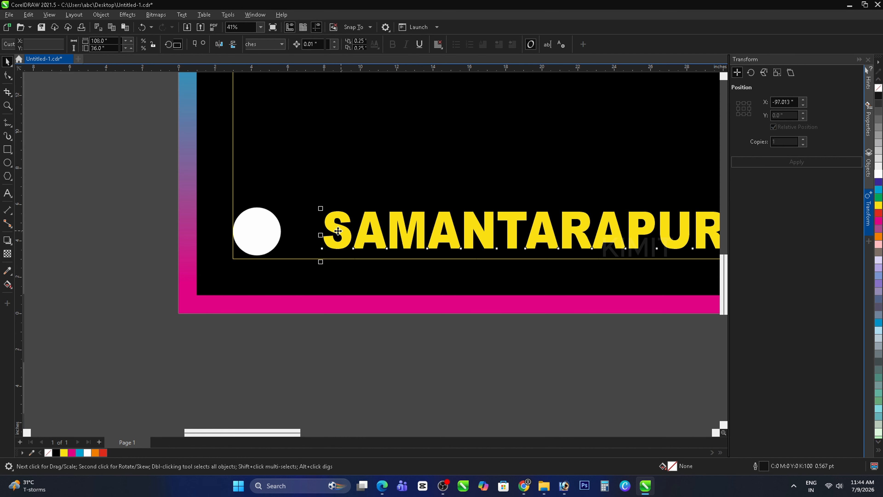
left_click_drag(321, 235, 290, 235)
scroll(233, 245, "down", 9)
scroll(533, 251, "up", 8)
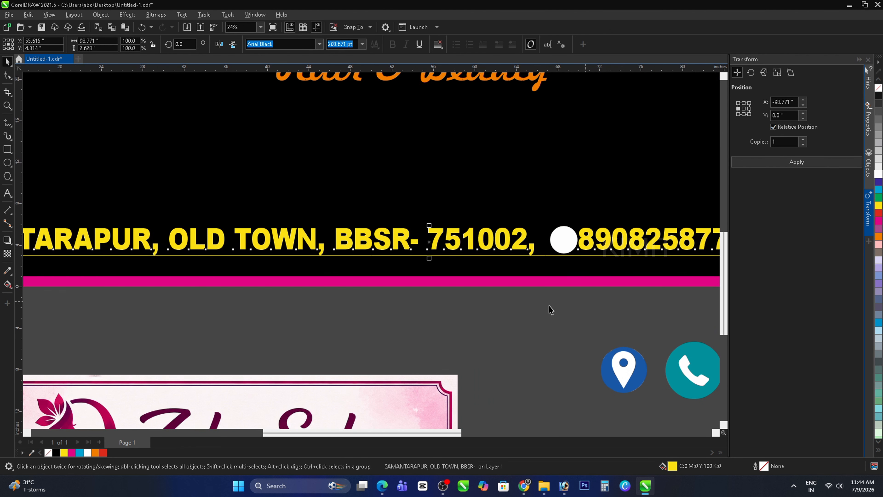
Step: Move the white circle before the phone numbers closer to the address's last comma and ungroup the blue location icon
mouse_move(560, 245)
left_mouse_down()
mouse_move(548, 257)
mouse_move(546, 247)
left_mouse_up()
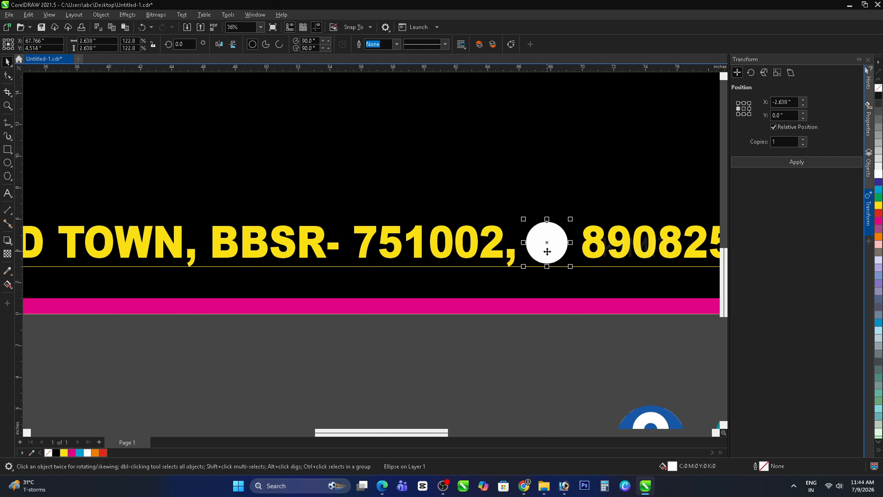
scroll(508, 247, "down", 6)
left_click(504, 330)
left_click(570, 329)
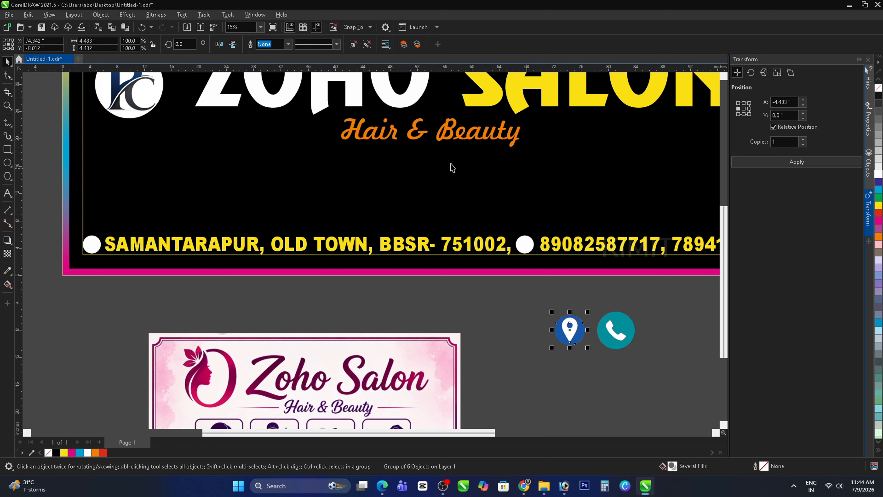
left_click(357, 47)
left_click(492, 322)
scroll(555, 336, "up", 1)
Step: Pull the white pin shape out of the blue location icon and fill it with black
double_click(573, 330)
left_click_drag(574, 328, 485, 312)
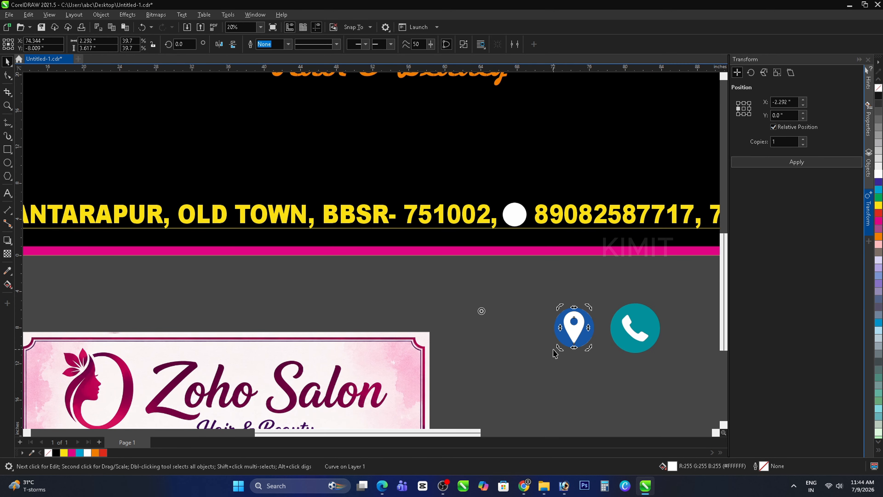
left_click_drag(574, 329, 491, 310)
scroll(635, 305, "down", 3)
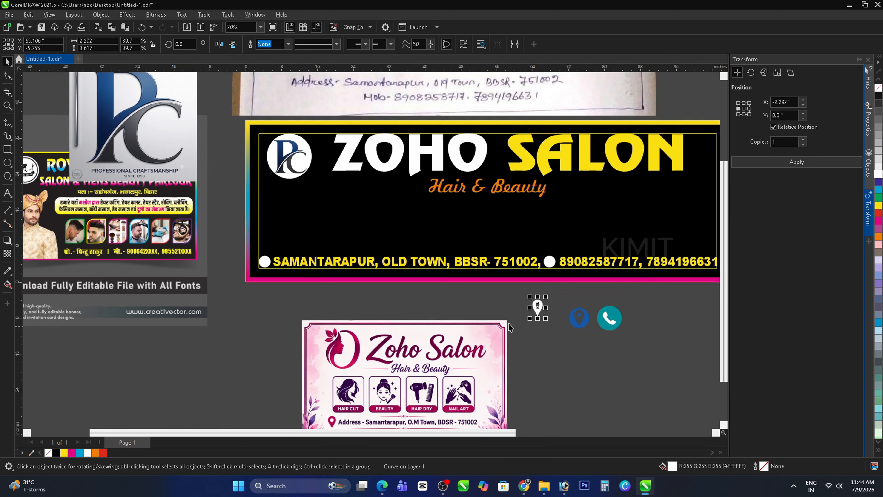
left_click(878, 451)
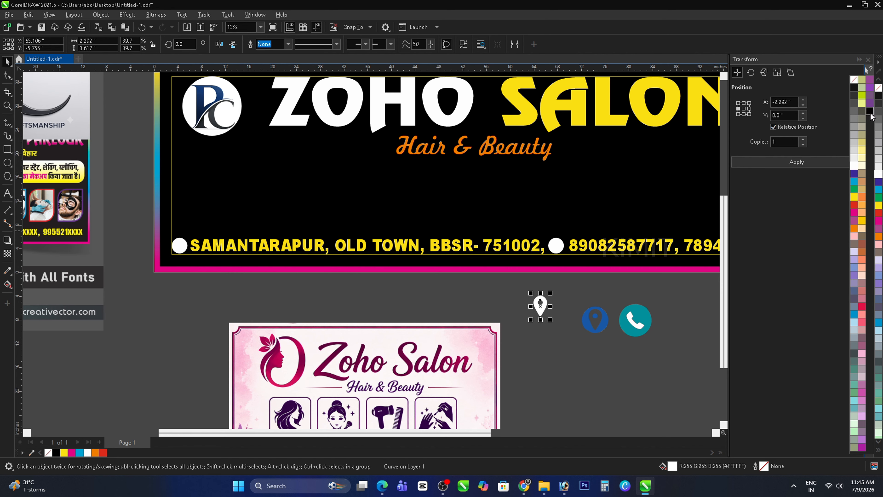
left_click(870, 111)
scroll(544, 306, "up", 1)
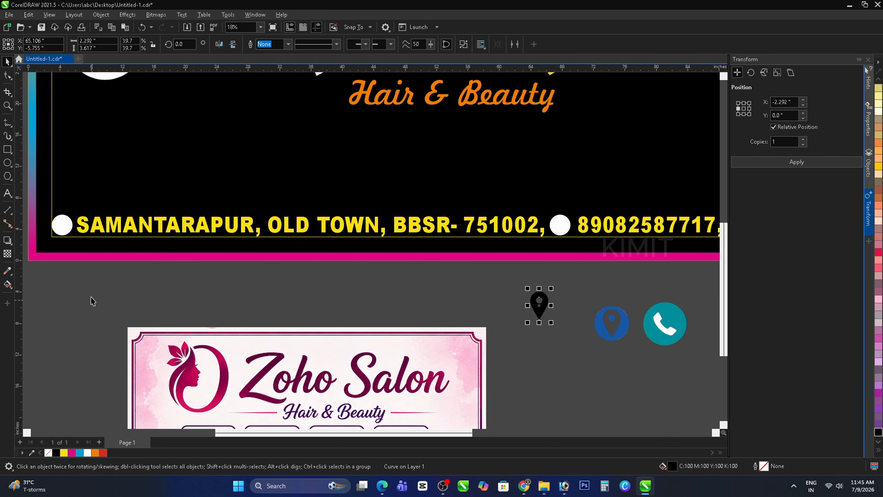
Step: Move the black pin below the white circle before the address and scale it down
left_click_drag(92, 297, 26, 203)
left_click(167, 280)
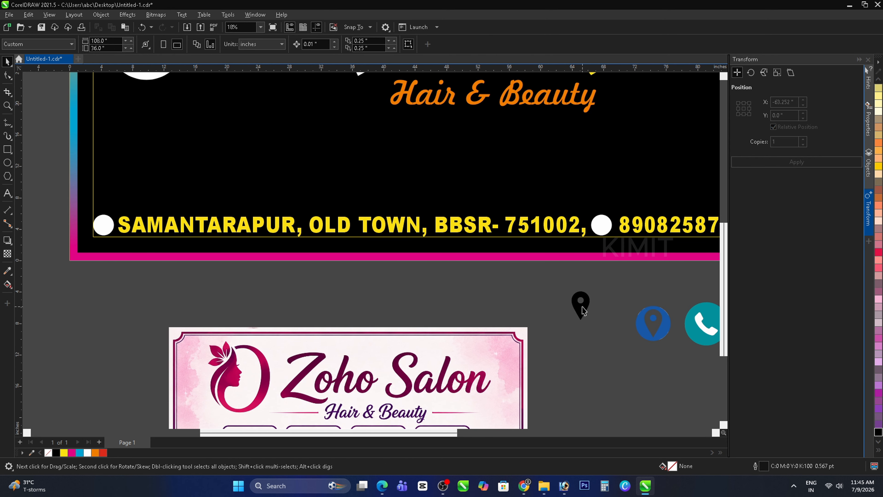
left_click_drag(582, 307, 140, 274)
scroll(79, 234, "up", 2)
left_click_drag(235, 363, 211, 351)
Step: Center the black pin on top of the white circle before the address, undoing the first vertical alignment
left_click(138, 223, "shift")
key("c")
key("e")
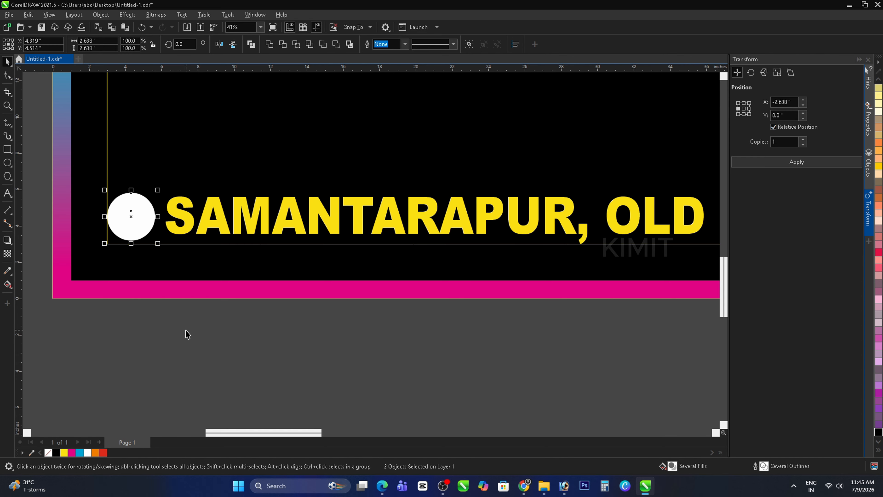
key("ctrl+z")
left_click_drag(192, 339, 80, 266)
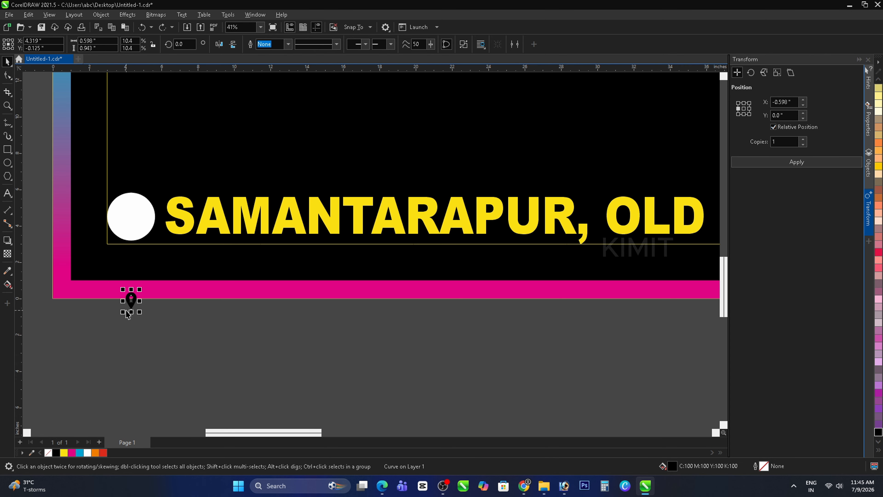
left_click(129, 223, "shift")
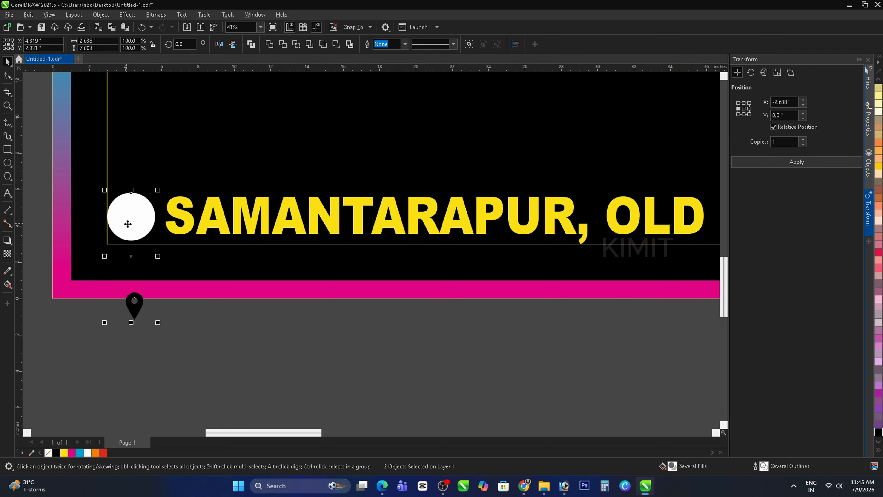
key("e")
left_click(189, 320)
Step: Enlarge the black pin about its center until it nearly fills the height of the white circle
scroll(132, 217, "up", 1)
scroll(133, 222, "up", 2)
left_click(137, 231)
scroll(138, 237, "up", 1)
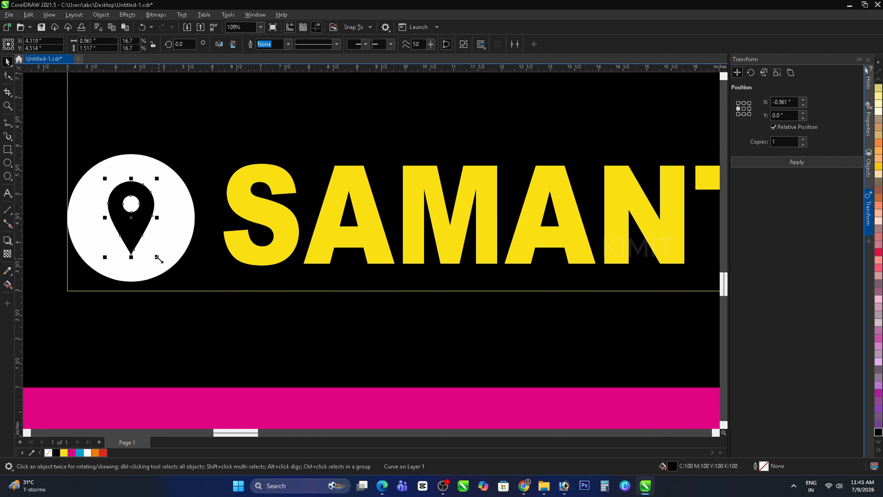
left_click_drag(157, 257, 168, 274)
left_click(181, 242, "shift")
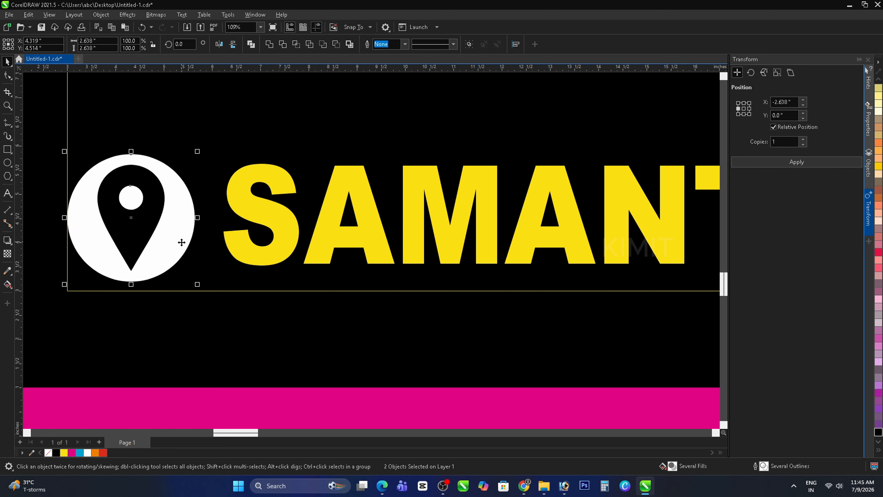
scroll(188, 245, "down", 2)
key("Escape")
Step: Try magenta on the circle behind the location pin, and give it a yellow fill instead
scroll(150, 257, "up", 1)
left_click(201, 246)
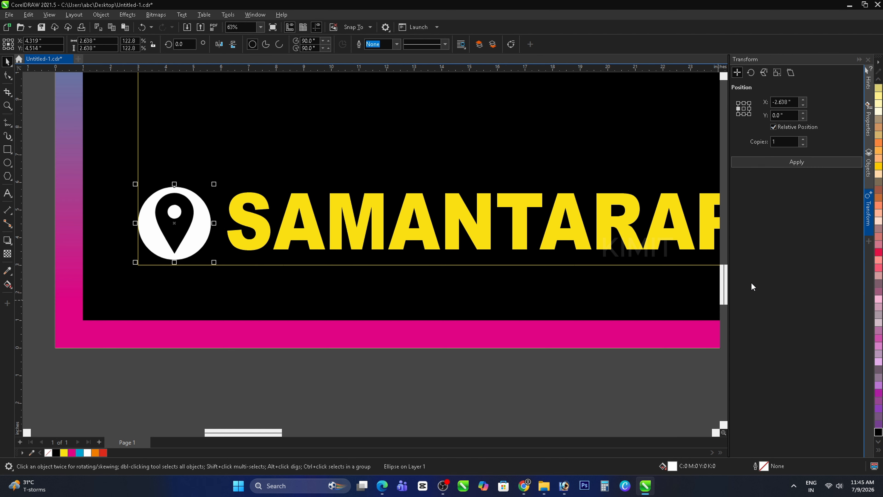
left_click(879, 450)
left_click(855, 213)
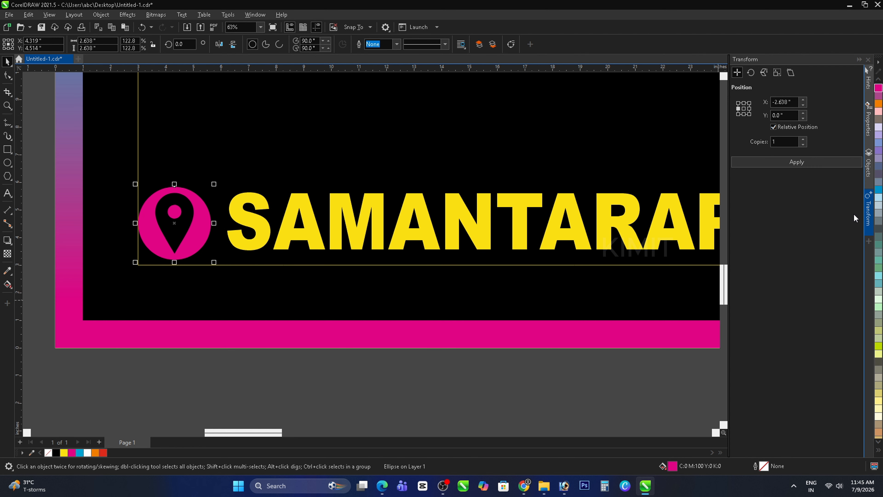
left_click(878, 452)
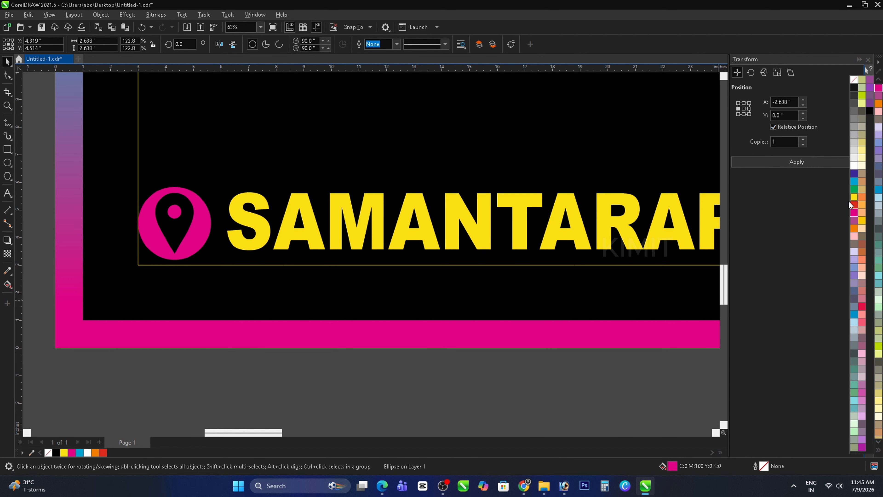
left_click(855, 197)
left_click(262, 380)
Step: Fill the circle before the phone numbers with the same yellow as the text
scroll(118, 334, "down", 10)
scroll(331, 336, "up", 3)
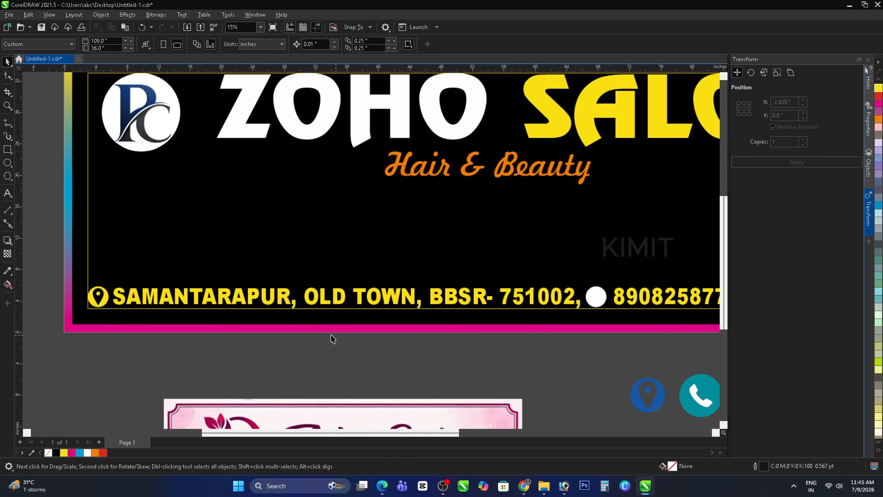
scroll(252, 319, "down", 3)
scroll(333, 324, "up", 3)
left_click(473, 284)
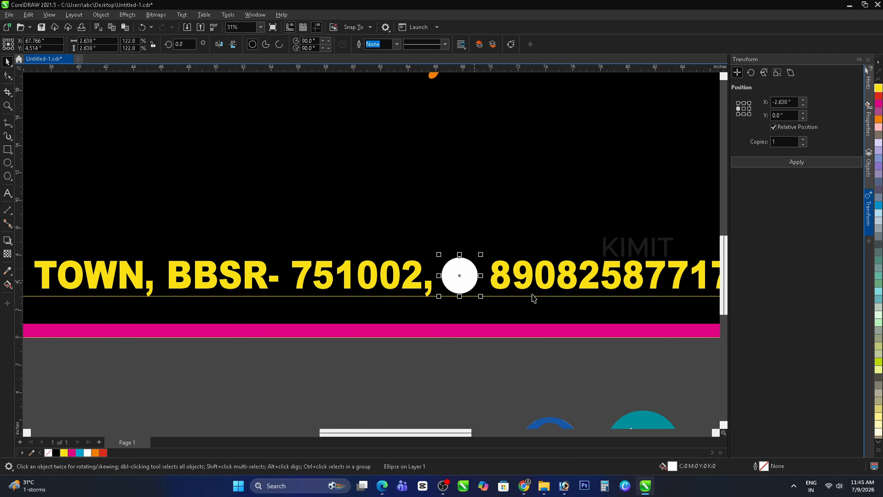
left_click(879, 450)
left_click(855, 198)
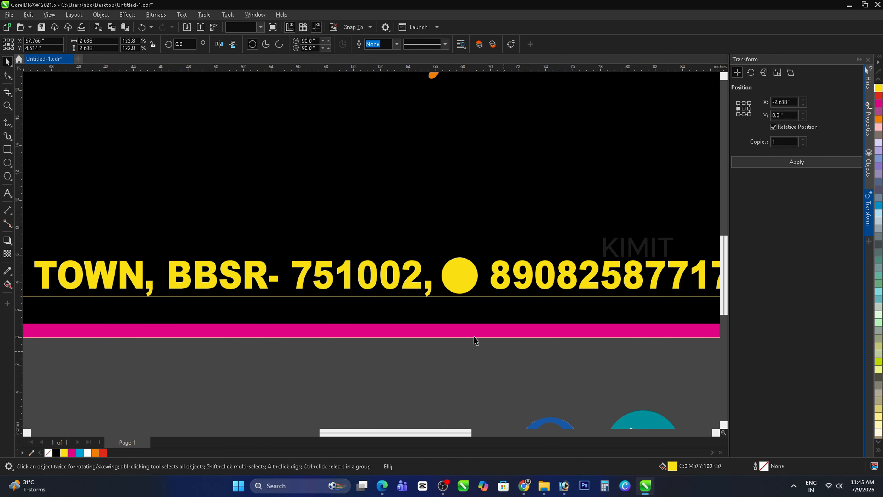
Step: Ungroup the teal phone icon and pull its white handset shape out above it
scroll(473, 340, "down", 1)
left_click(547, 400)
left_click(352, 44)
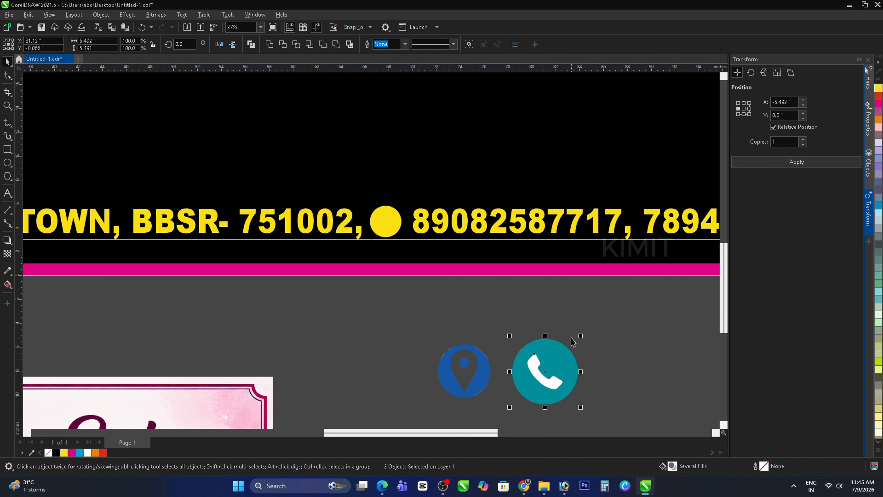
left_click(572, 338)
left_click_drag(532, 363, 508, 352)
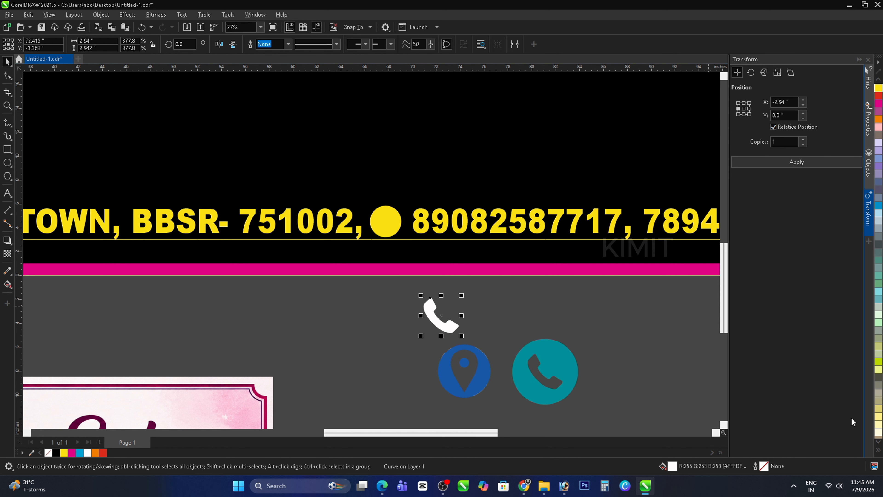
Step: Fill the handset shape with black and scale it down to about 1.79 in wide
left_click(879, 452)
left_click(871, 113)
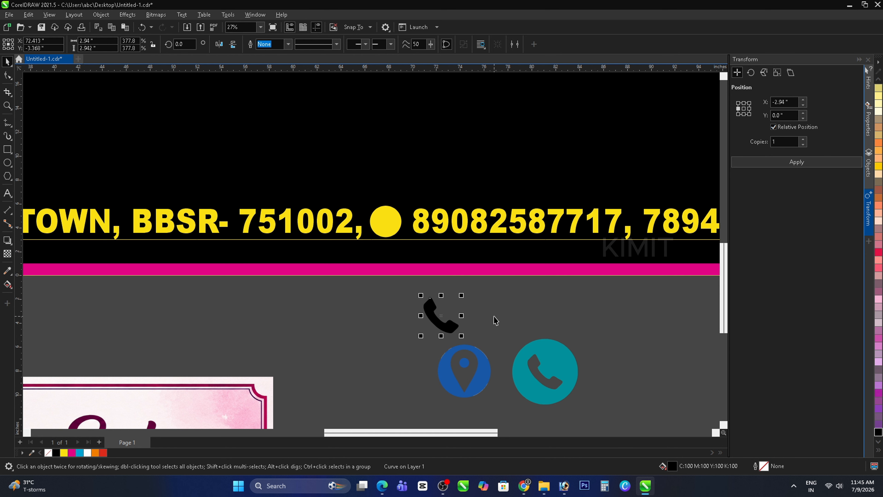
scroll(492, 316, "up", 2)
left_click_drag(444, 347, 423, 327)
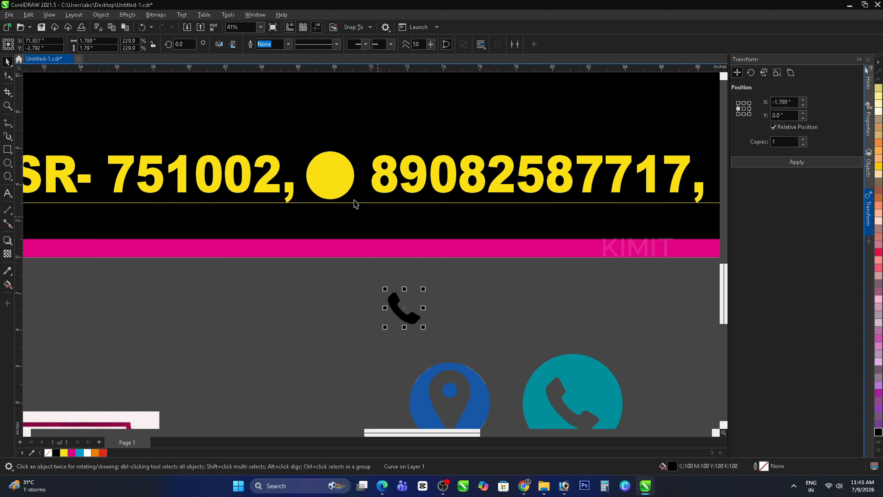
Step: Center the black handset horizontally and vertically on the yellow circle before the phone numbers
left_click(332, 177, "shift")
key("c")
key("e")
key("Escape")
scroll(438, 279, "down", 2)
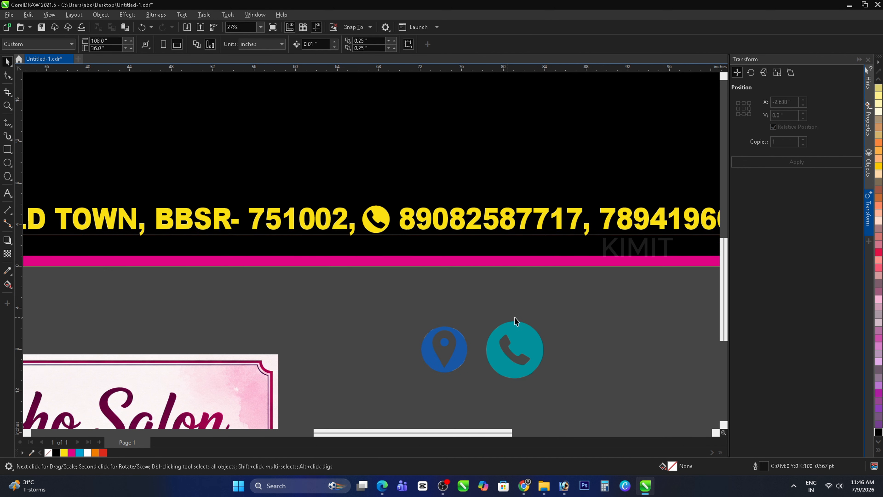
Step: Delete the leftover blue and teal icon backgrounds below the banner and save the document
left_click(515, 321)
key("Delete")
scroll(376, 229, "up", 3)
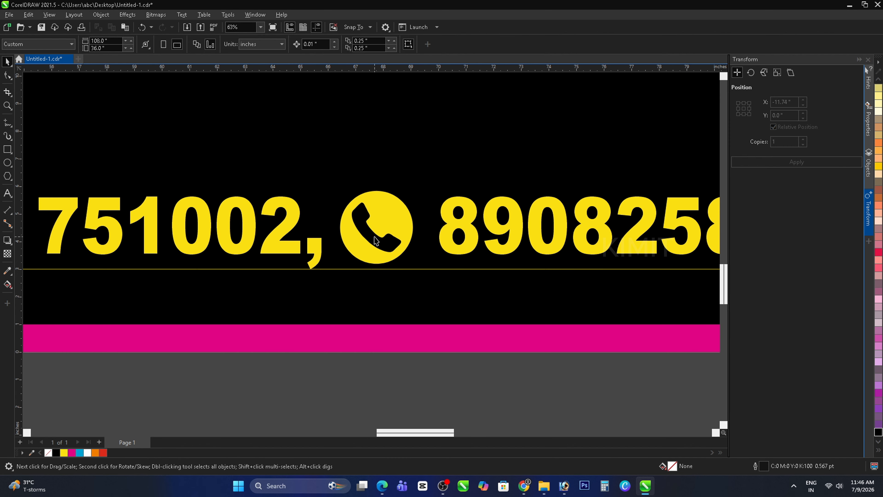
scroll(376, 240, "down", 5)
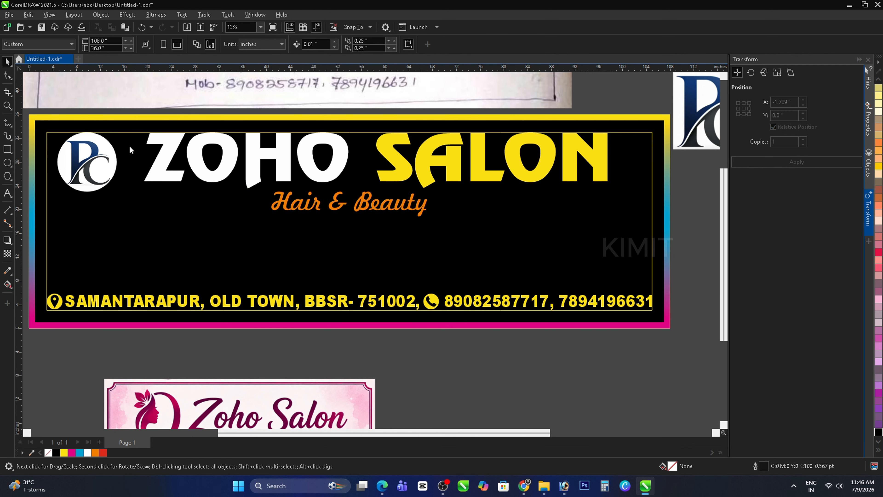
key("ctrl+s")
Step: Remove the extra digit from the first phone number and stretch the address line to about 98.8 in wide
left_click(7, 193)
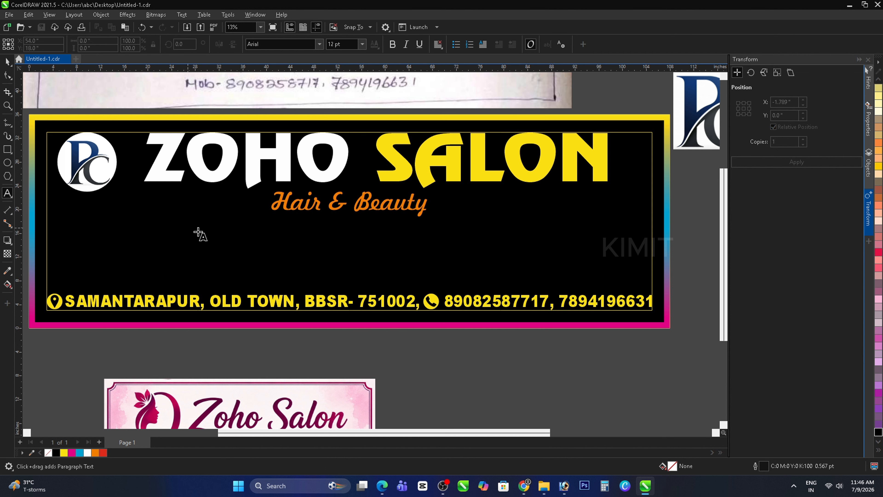
left_click(519, 302)
key("BackSpace")
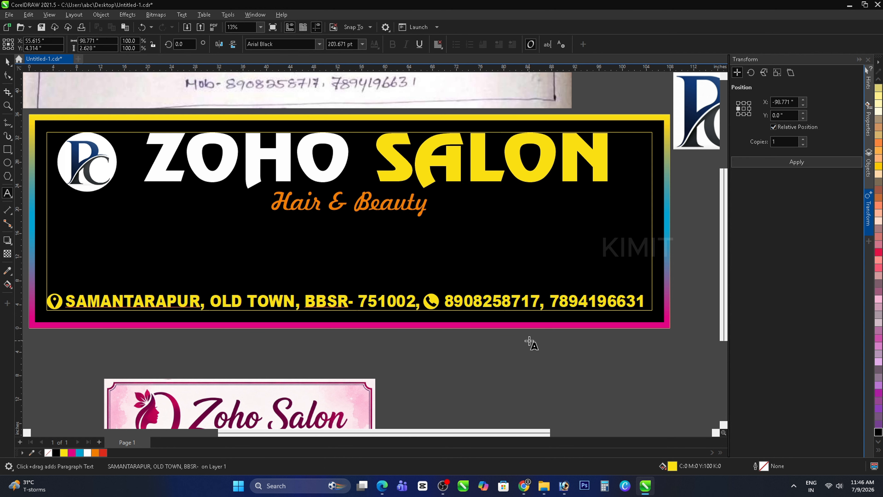
left_click(478, 302)
key("ctrl+space")
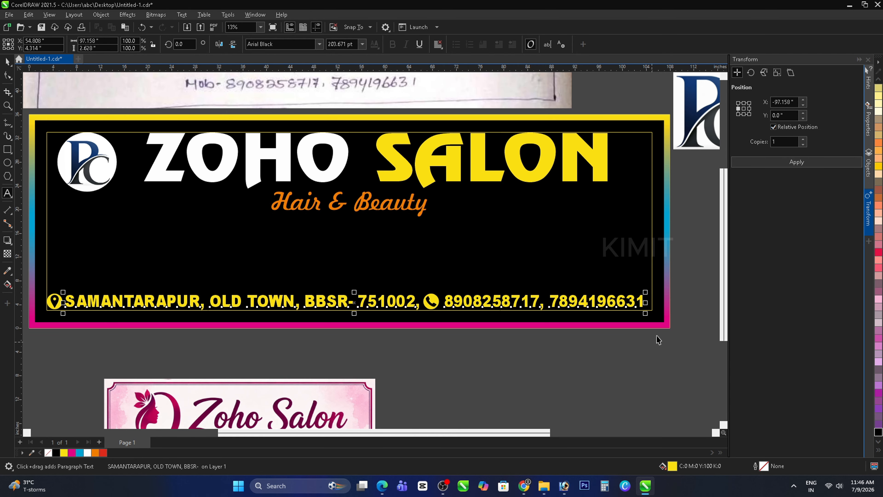
left_click_drag(646, 302, 653, 303)
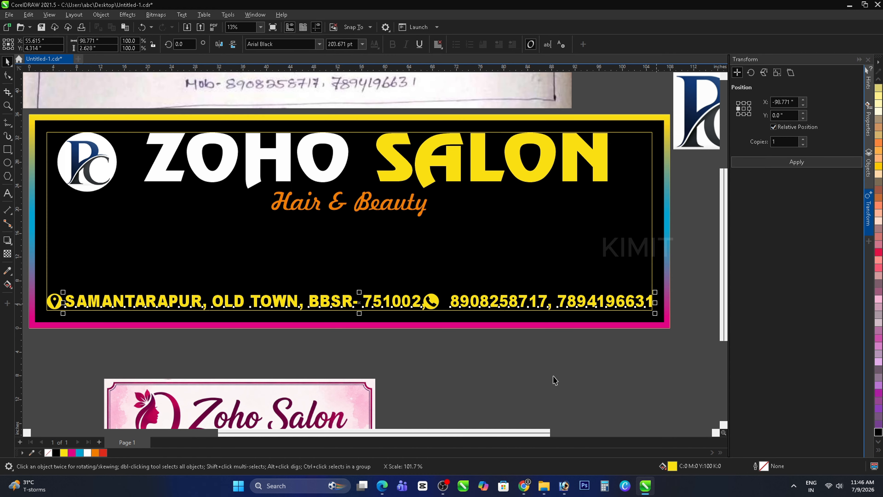
left_click(554, 379)
Step: Select the handset with its yellow circle and nudge both right, away from the address's last comma
scroll(420, 311, "up", 1)
left_click_drag(459, 362, 382, 259)
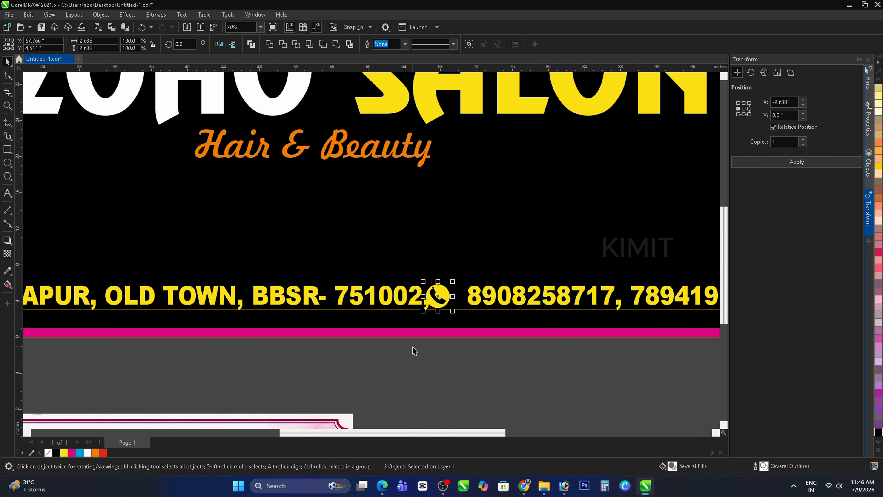
key("Right")
key("Right")
key("Right")
key("Right")
key("Right")
key("Right")
key("Right")
key("Right")
key("Right")
key("Right")
key("Right")
key("Right")
key("Right")
key("Right")
key("Right")
key("Right")
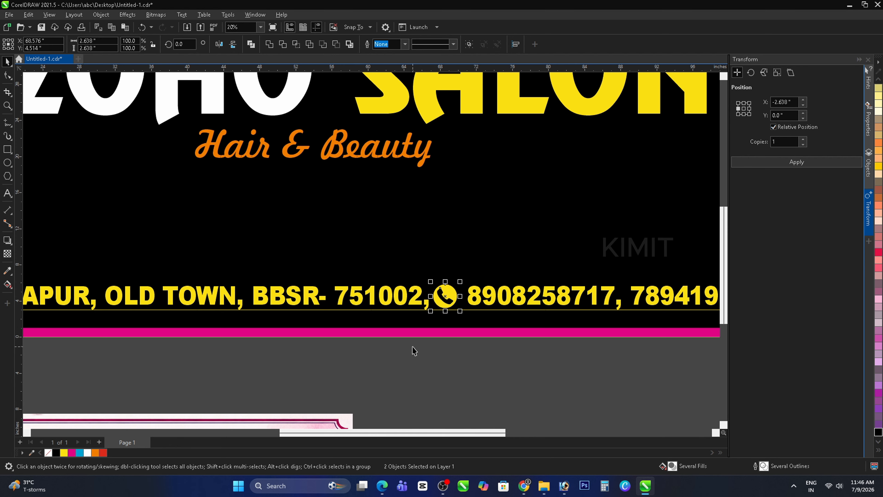
key("Right")
key("Right")
key("Right")
key("Right")
scroll(426, 351, "down", 2)
key("Escape")
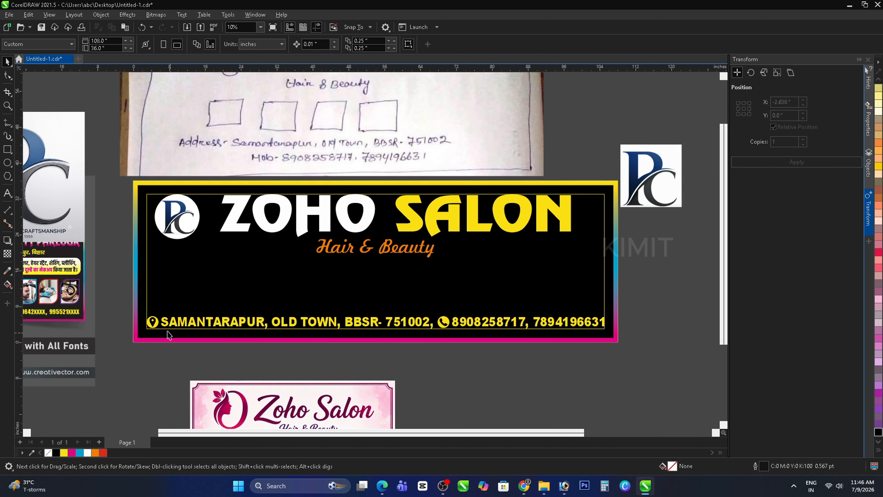
Step: Check the address line's icon spacing, save the document and review the whole banner beside the sketch
scroll(175, 328, "up", 3)
scroll(175, 327, "down", 2)
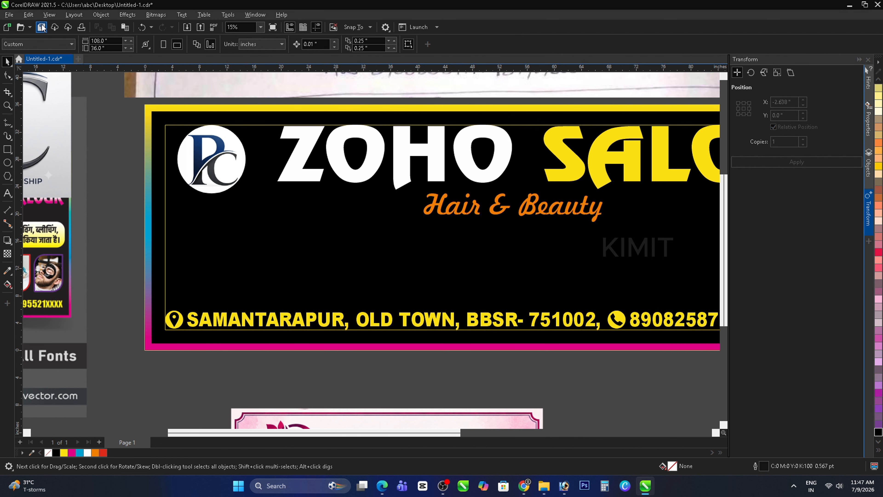
left_click(41, 27)
scroll(231, 227, "down", 3)
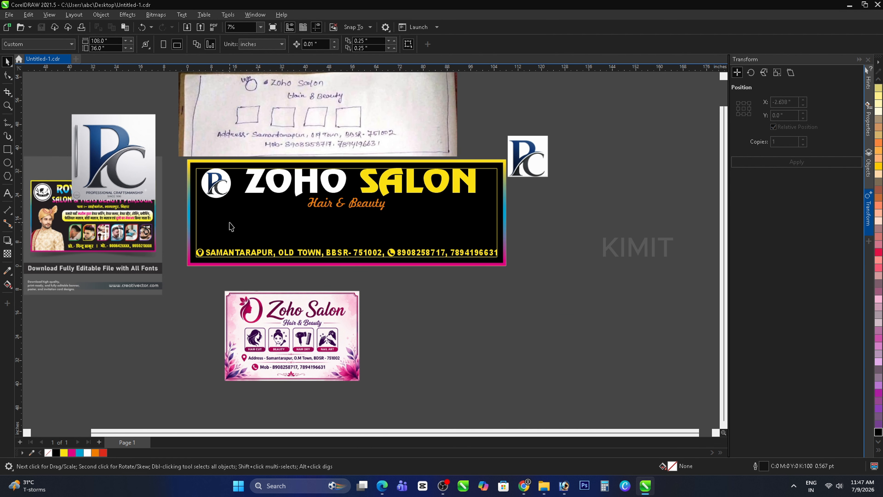
scroll(214, 237, "up", 2)
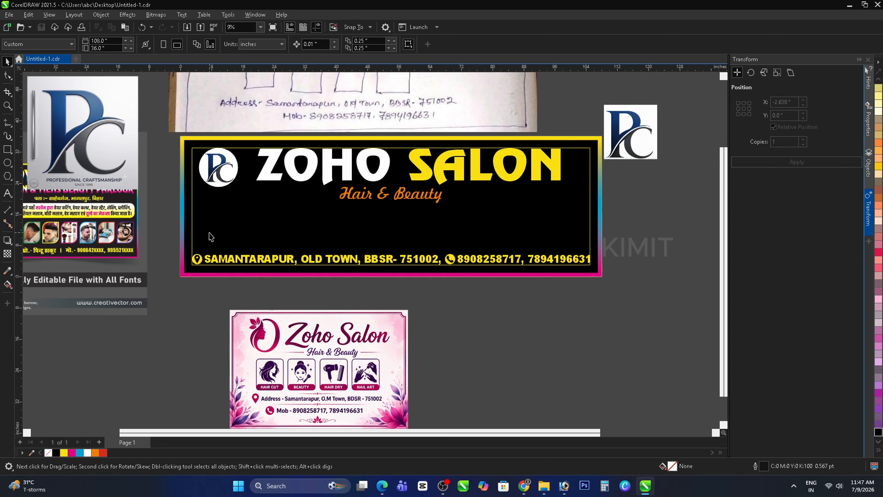
Step: Draw a square about 12.1 in wide below the Hair & Beauty subtitle, above the address line
scroll(322, 245, "up", 2)
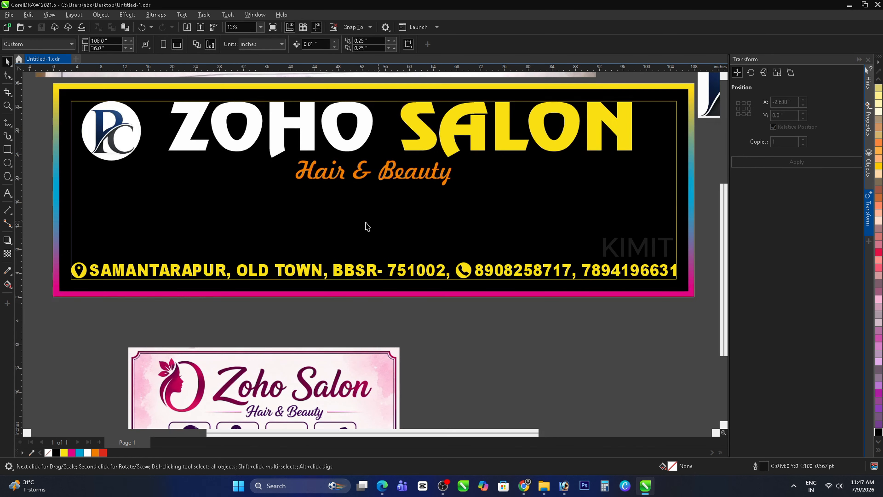
left_click(7, 149)
scroll(314, 189, "up", 2)
mouse_move(310, 170)
left_mouse_down()
mouse_move(411, 252)
mouse_move(400, 249)
left_mouse_up()
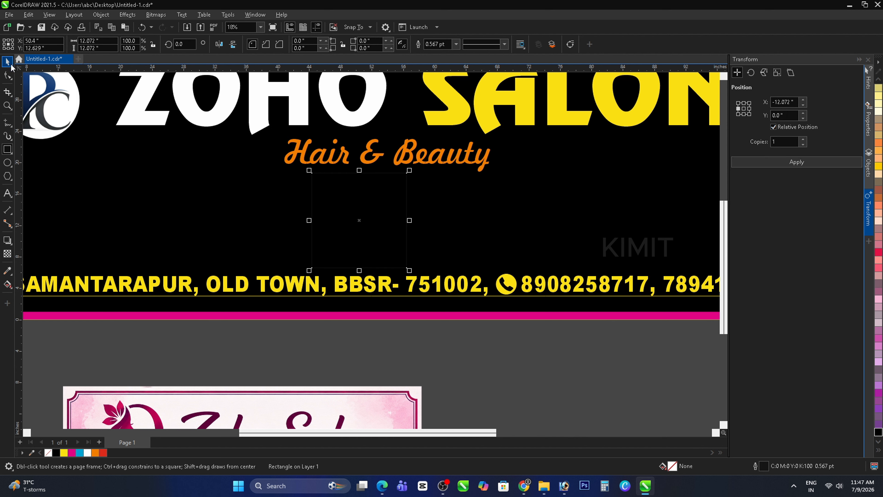
Step: Fill the new square with white and remove its outline
left_click(8, 62)
left_click(879, 450)
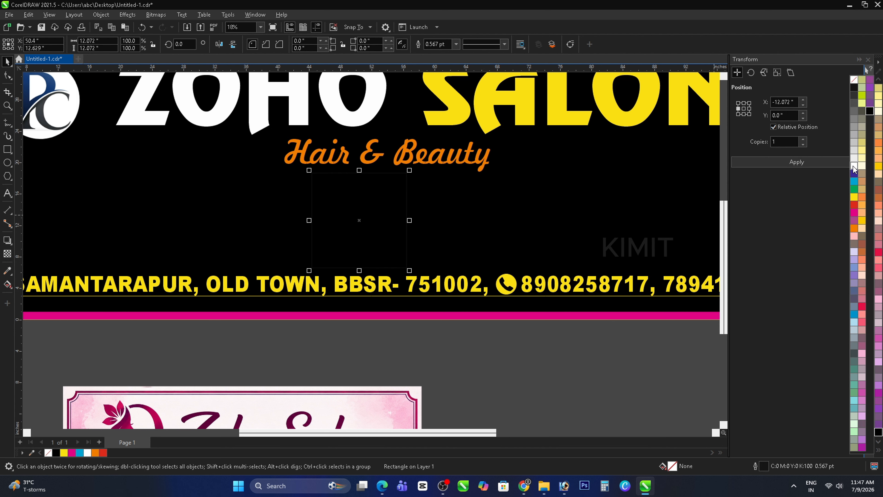
left_click(855, 166)
left_click(456, 44)
left_click(435, 54)
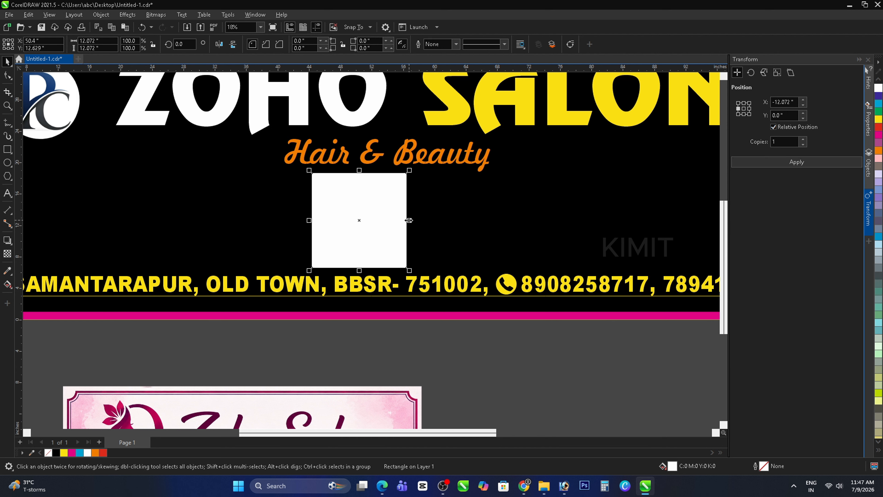
Step: Reshape the white square into a rectangle about 14.9 × 11.1 in, placed between the subtitle and the address line
left_click_drag(409, 220, 455, 215)
scroll(400, 216, "down", 2)
scroll(462, 214, "up", 3)
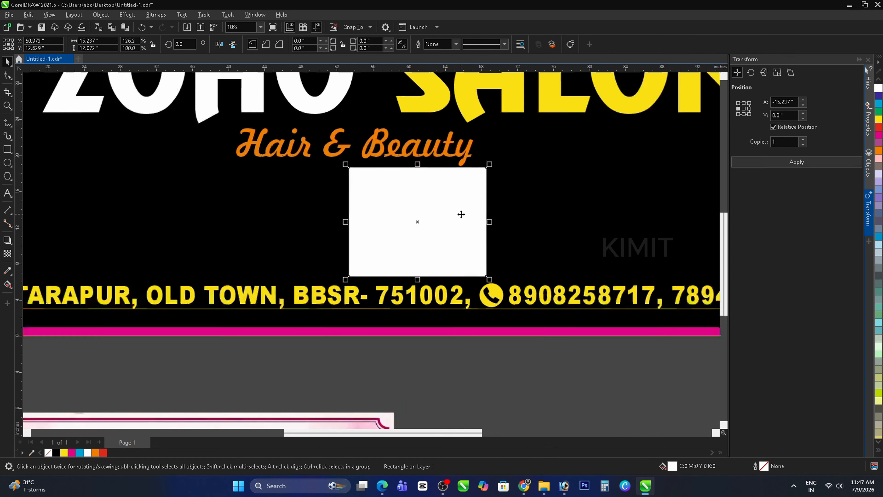
scroll(461, 215, "up", 1)
left_click_drag(493, 288, 489, 278)
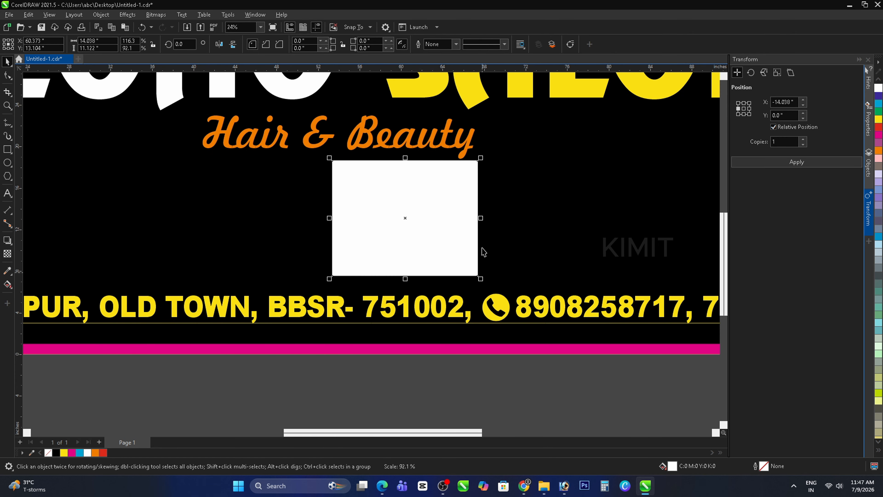
left_click_drag(470, 217, 460, 222)
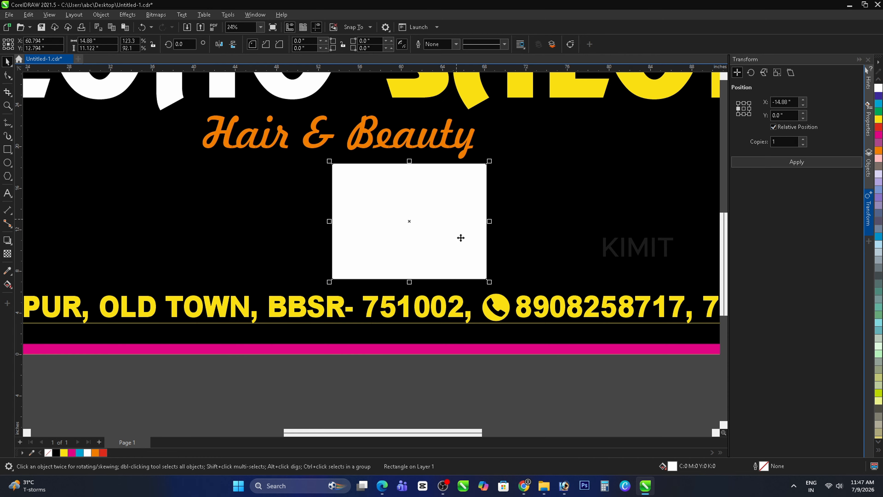
Step: Set the white rectangle's size to 15 in wide and 11 in high
left_click(93, 40)
type("14")
key("Tab")
type("11")
key("Return")
left_click_drag(102, 42, 42, 42)
type("15")
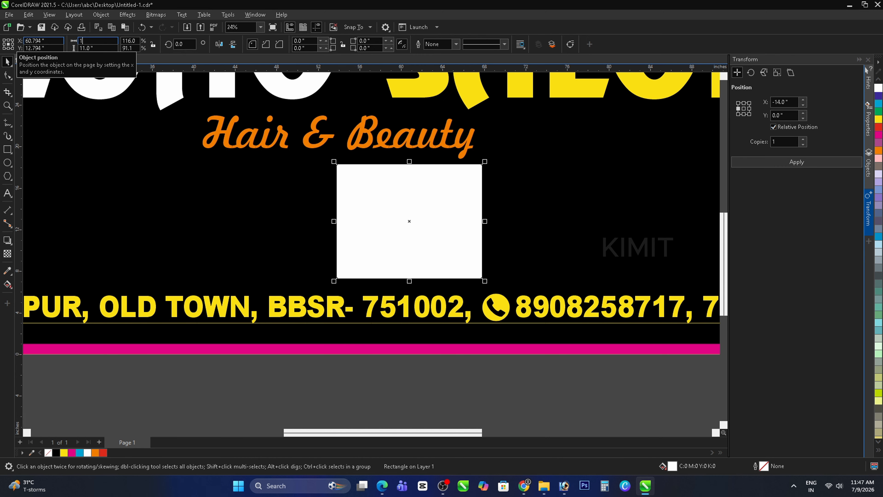
key("Return")
scroll(378, 205, "down", 2)
left_click(441, 335)
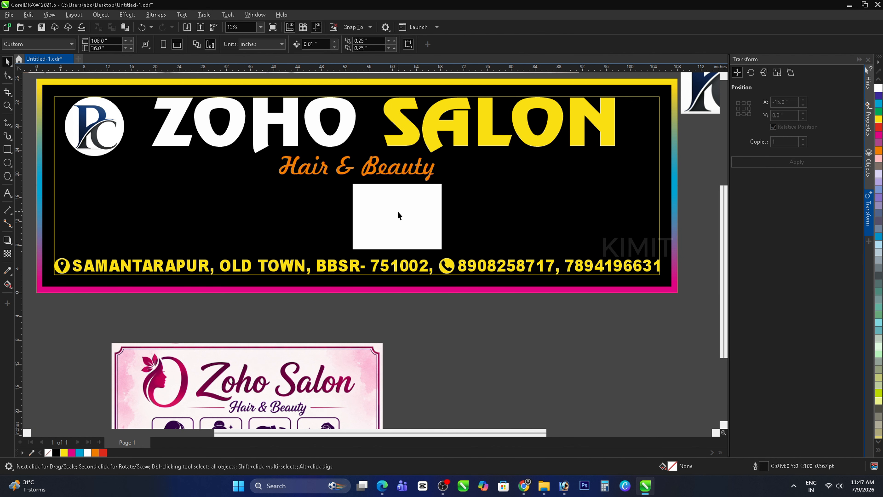
Step: Round the white rectangle's top-left and bottom-right corners with a 2 in radius, like the photo frames on the reference banner
scroll(387, 224, "down", 2)
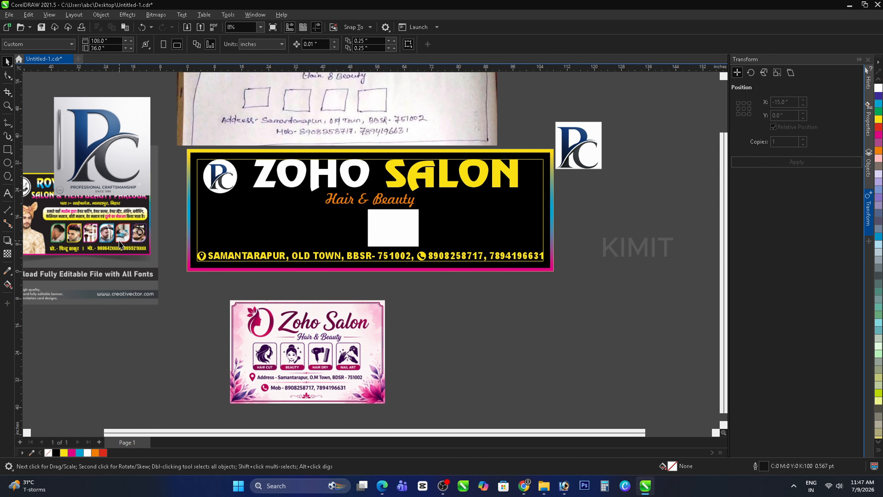
scroll(429, 228, "up", 4)
left_click(429, 223)
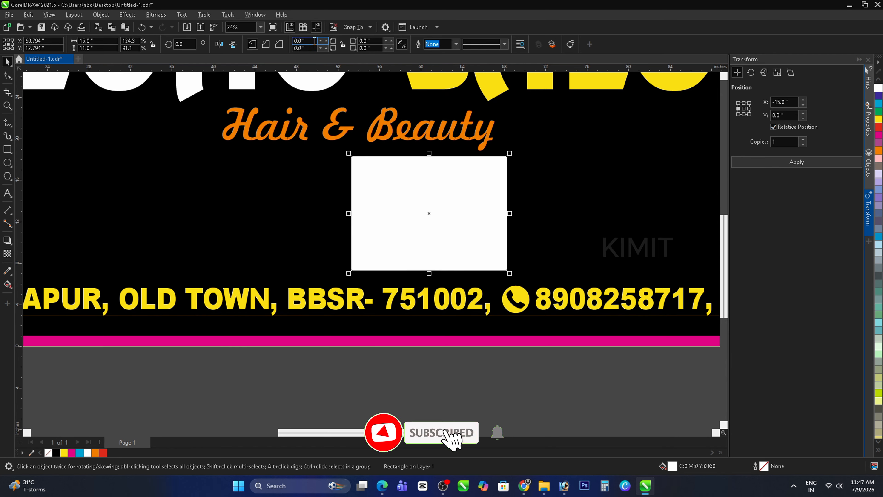
type("2")
key("Return")
left_click(378, 49)
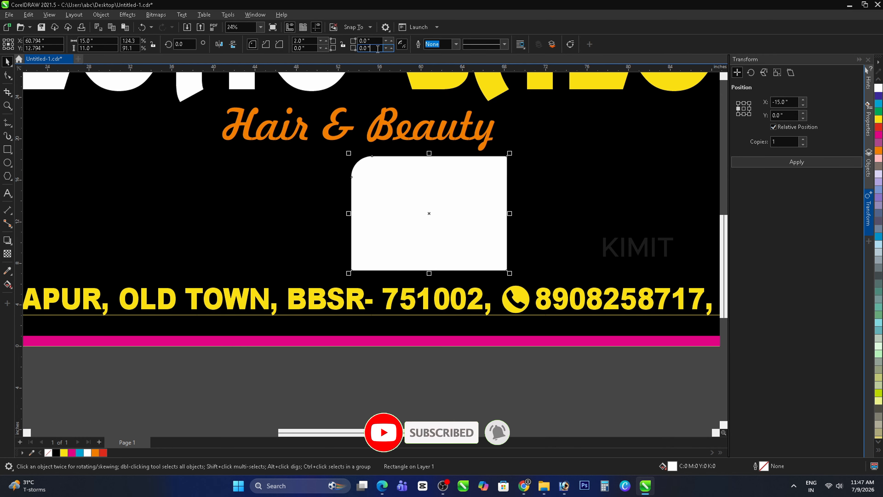
type("2")
key("Return")
Step: Give the white rectangle a 24 pt red outline, following the coloured photo frames of the reference banner
scroll(435, 236, "down", 3)
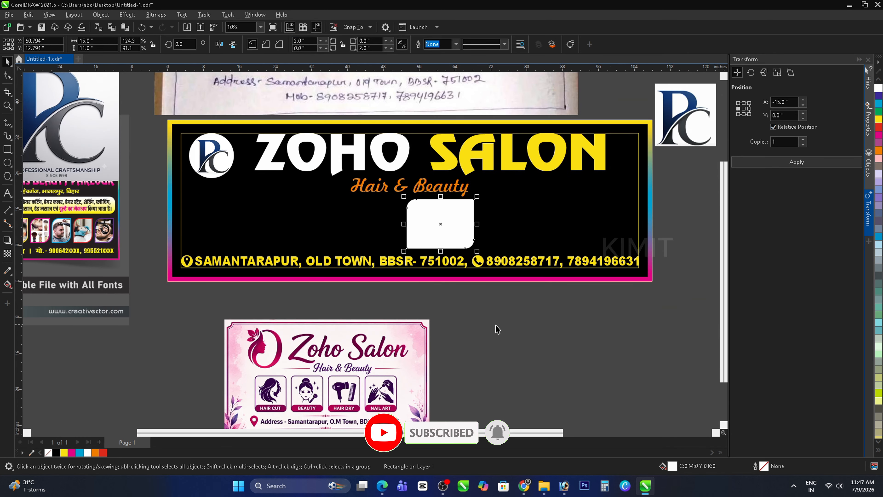
scroll(126, 272, "up", 6)
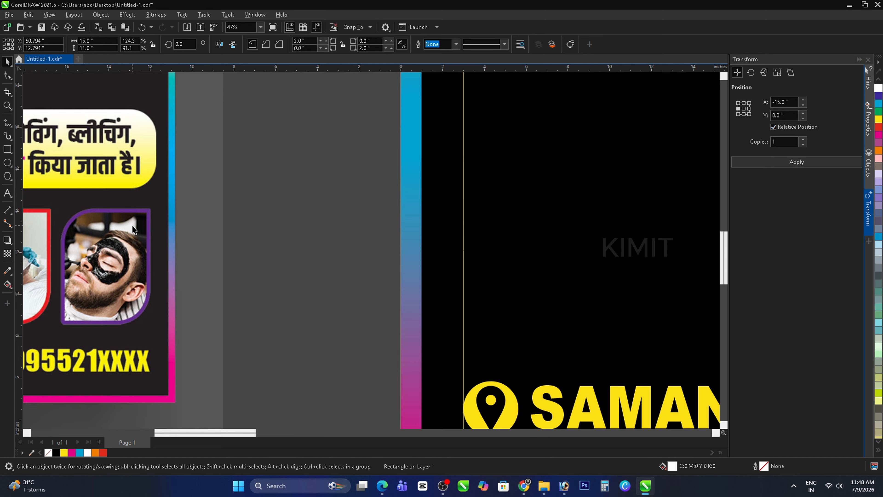
scroll(247, 243, "down", 5)
scroll(413, 241, "up", 2)
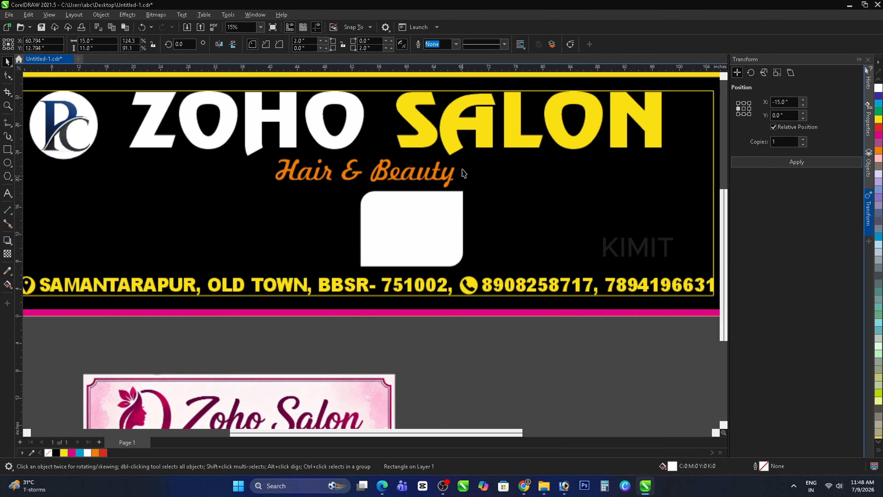
left_click(459, 48)
left_click(443, 108)
right_click(878, 128)
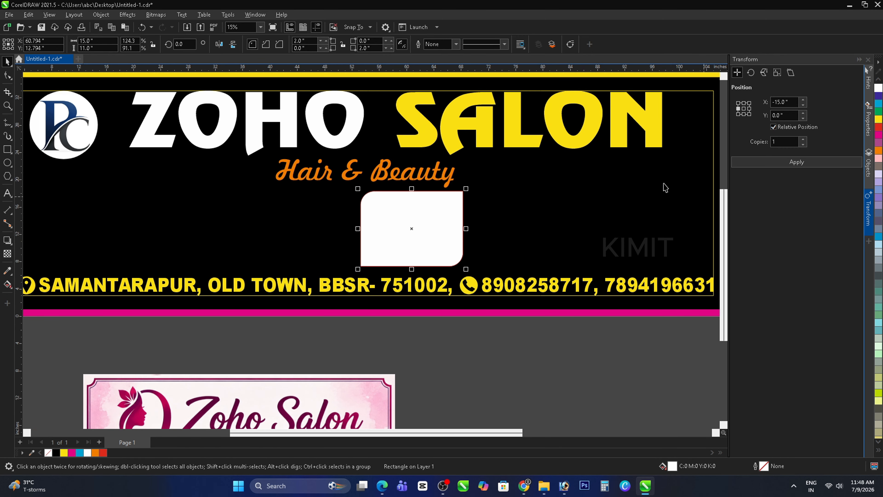
scroll(475, 191, "up", 3)
left_click(456, 44)
left_click(445, 139)
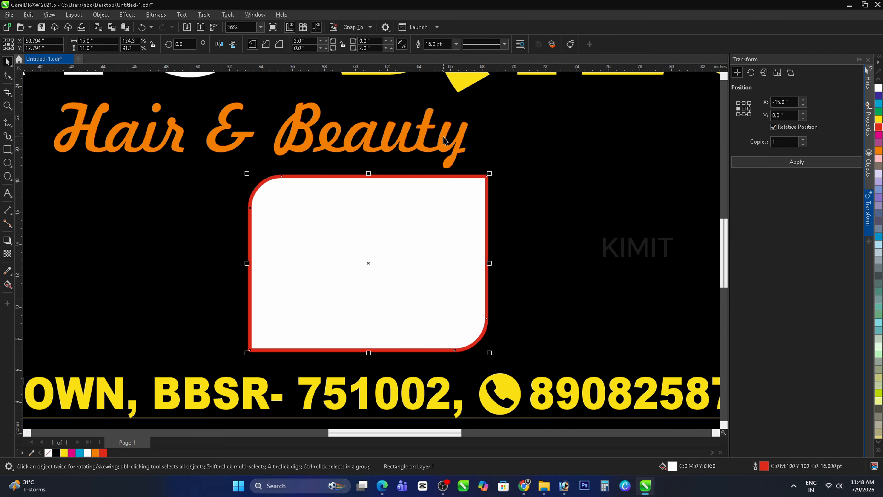
left_click(456, 44)
left_click(439, 146)
Step: Align the rectangle to the left edge of the inner margin frame and save the document
scroll(432, 171, "down", 3)
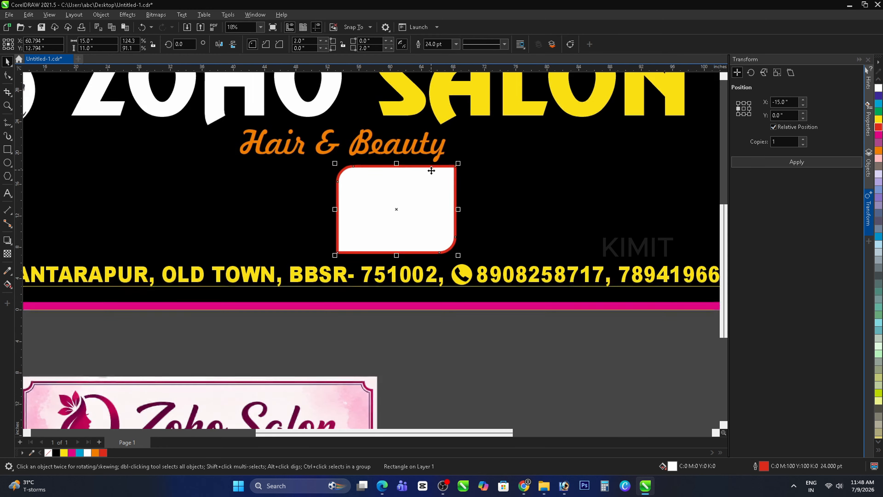
scroll(431, 170, "down", 2)
left_click(479, 204, "shift")
key("l")
left_click(481, 303)
scroll(257, 142, "down", 2)
scroll(181, 139, "up", 2)
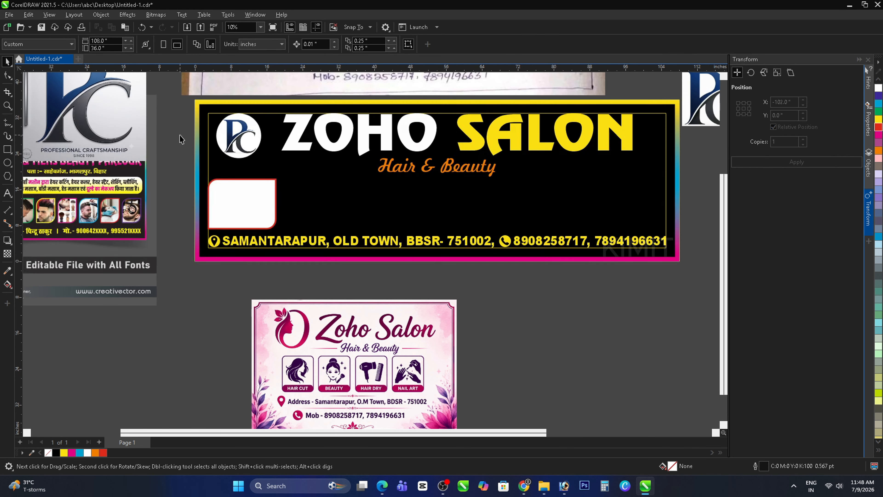
key("ctrl+s")
scroll(365, 264, "down", 1)
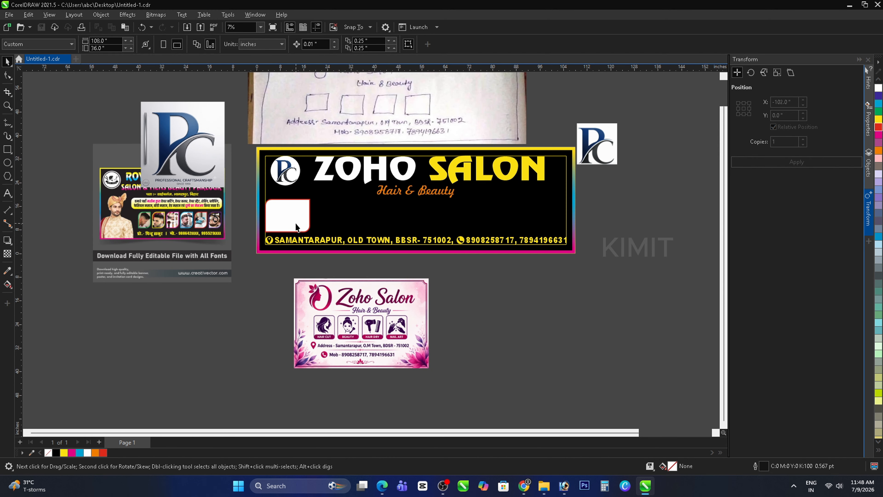
scroll(298, 223, "up", 2)
scroll(294, 212, "down", 2)
scroll(291, 206, "up", 1)
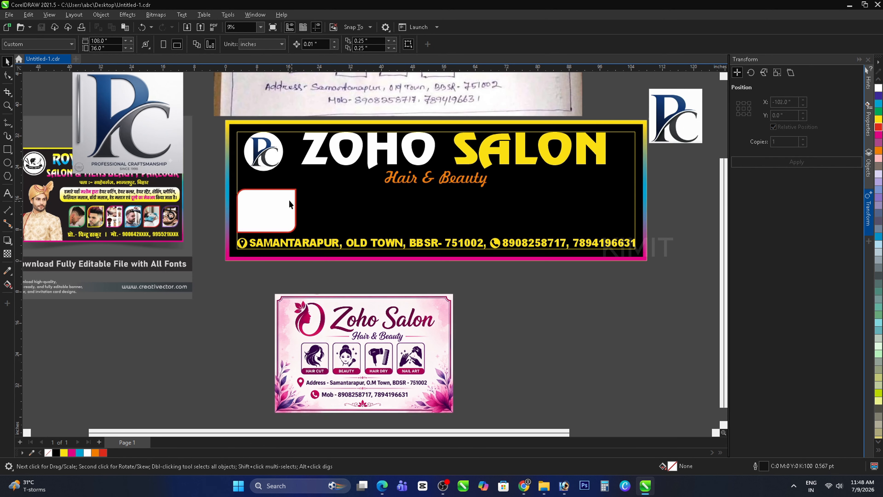
left_click(290, 205)
left_click(749, 109)
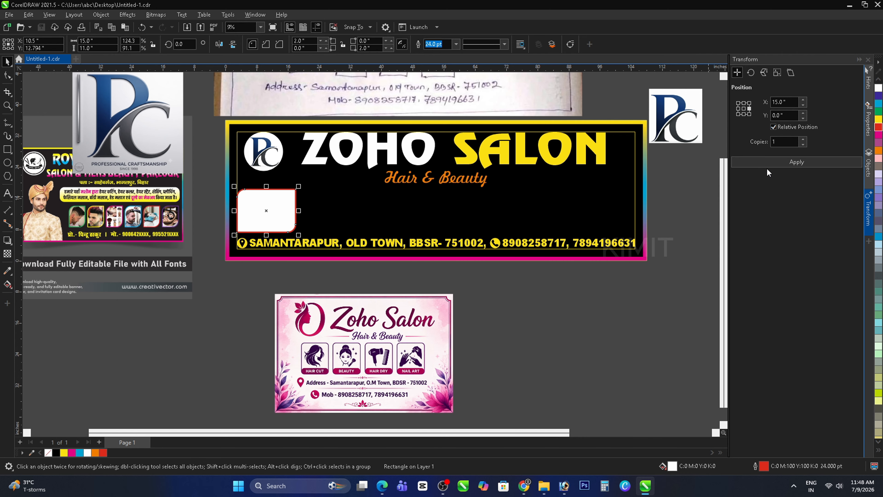
left_click(360, 232)
left_click(279, 216)
key("Delete")
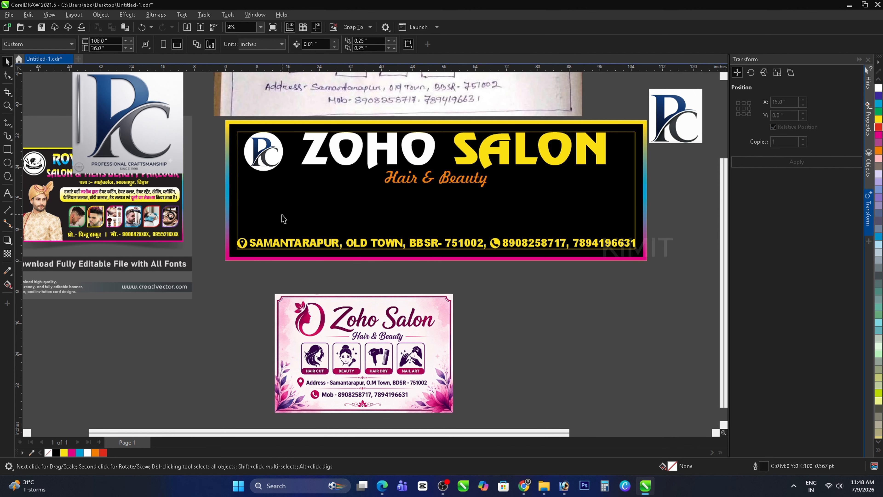
key("ctrl+z")
Step: Align the white rectangle to the right edge of the inner margin frame
left_click(372, 215, "shift")
key("r")
left_click(535, 319)
Step: Create five copies of the rectangle to its left, each offset by -15 in horizontally
left_click(599, 192)
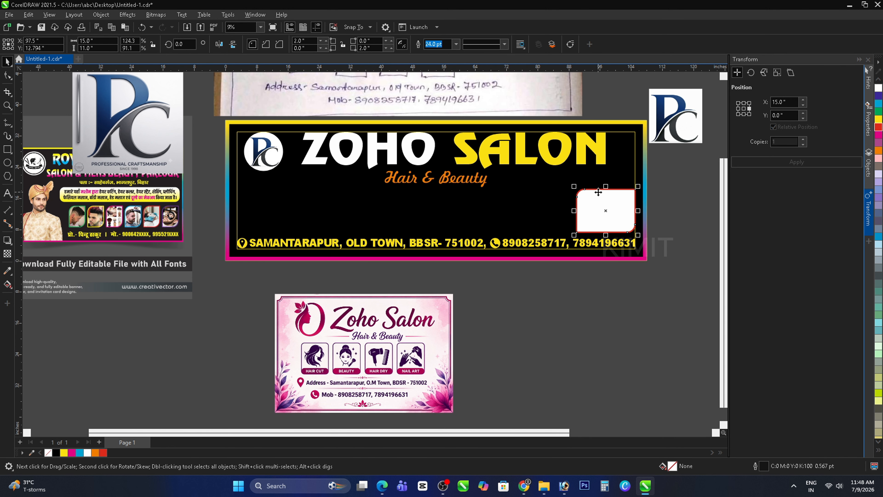
left_click(762, 162)
left_click(762, 162)
left_click(762, 162)
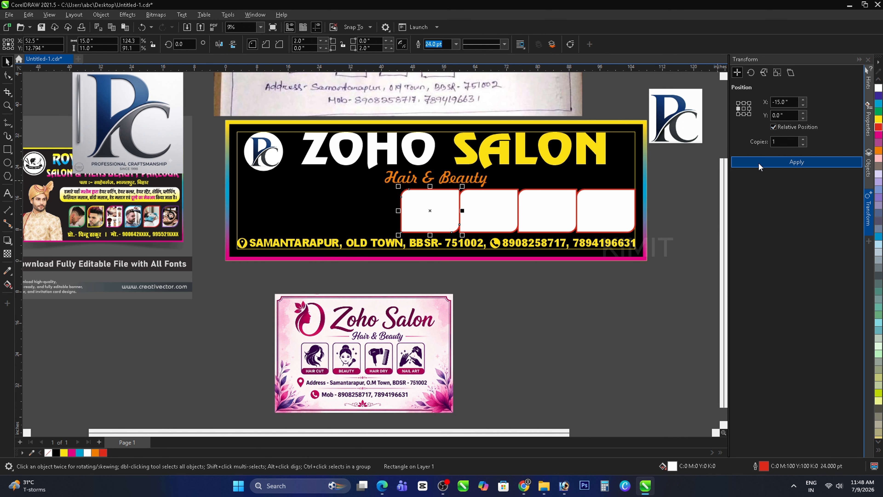
left_click(762, 163)
left_click(762, 162)
Step: Align the leftmost copy to the margin frame's left edge, distribute all six rectangles evenly across the banner and save
left_click(248, 211, "shift")
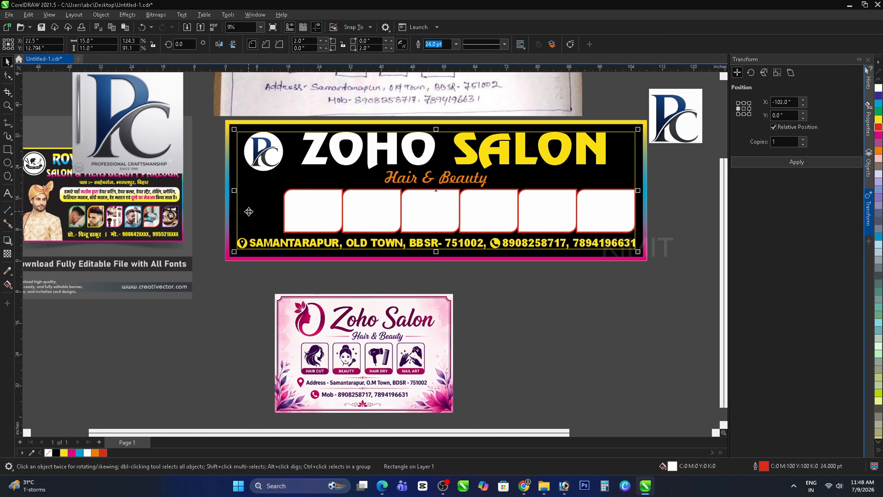
key("l")
left_click(506, 310)
left_click_drag(663, 246, 232, 188)
key("shift+c")
left_click(569, 319)
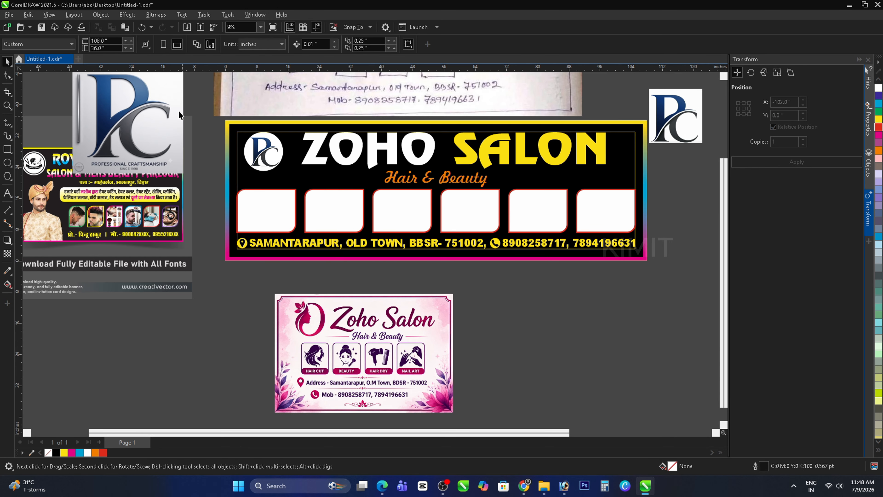
left_click(42, 28)
Step: Nudge the ZOHO SALON title slightly down toward the subtitle, to a Y position of 27.91 in, and save the document
scroll(452, 178, "up", 2)
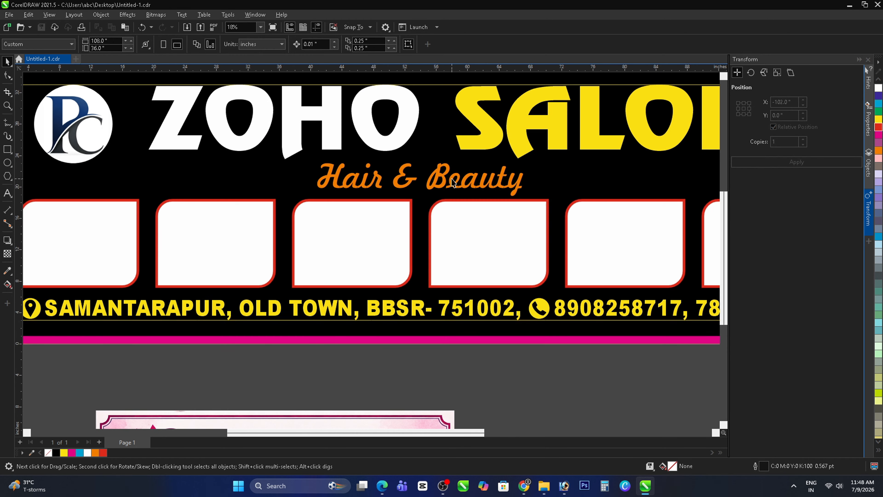
left_click(449, 179)
scroll(441, 204, "down", 2)
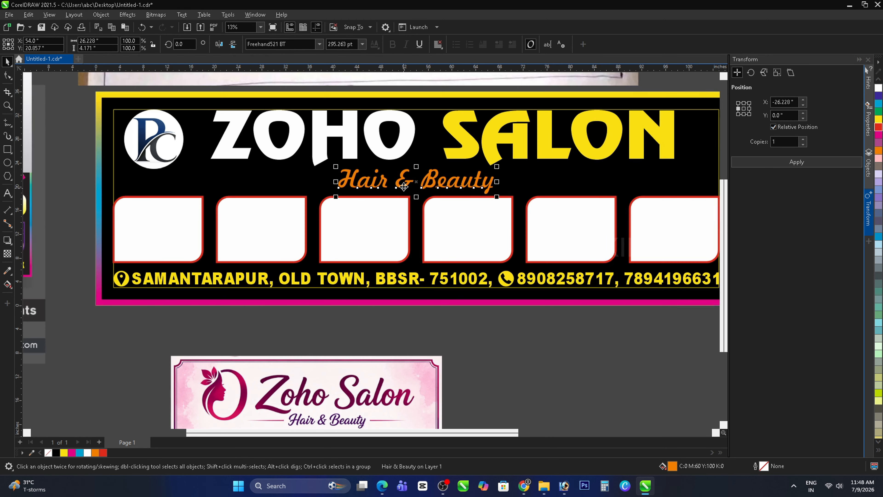
left_click(521, 347)
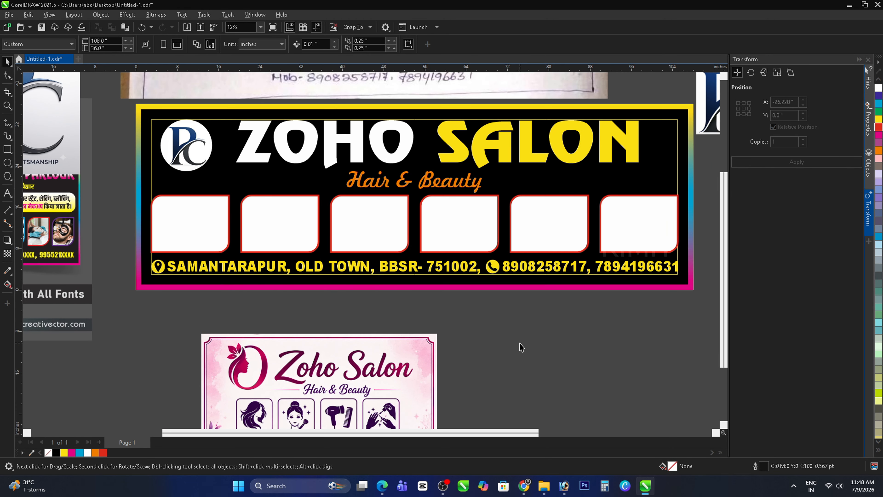
scroll(434, 185, "up", 2)
left_click(430, 182)
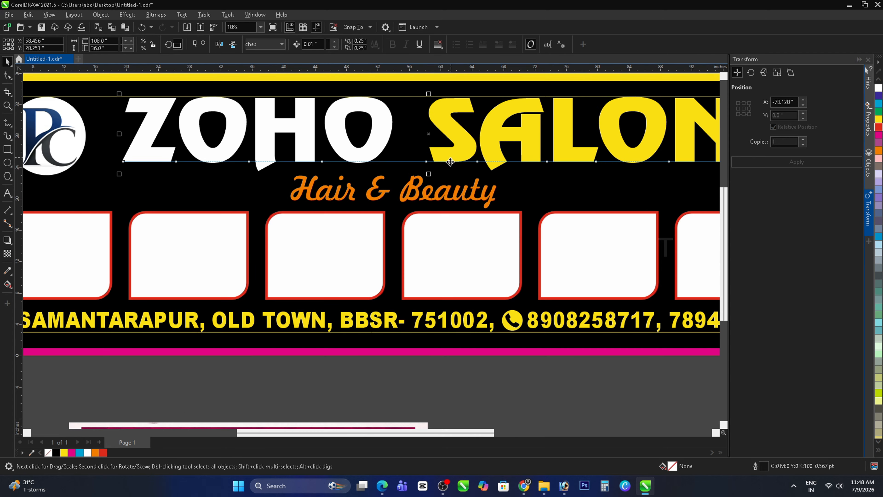
scroll(430, 182, "up", 1)
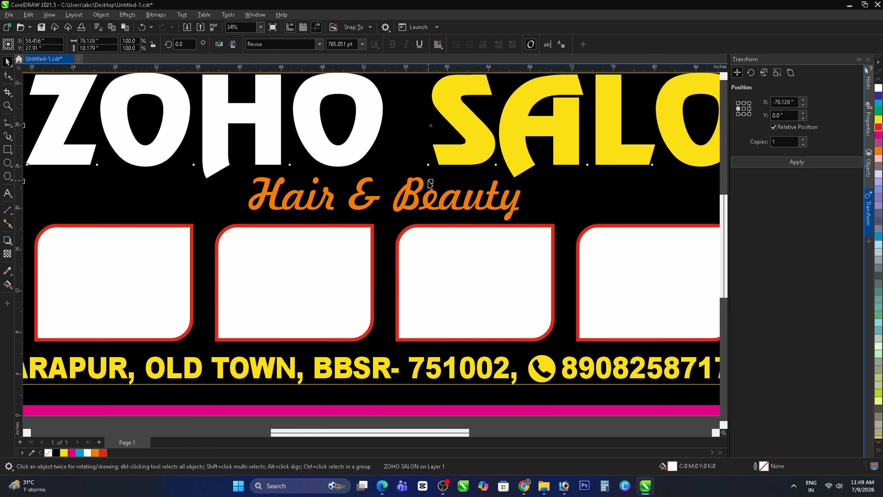
scroll(437, 221, "down", 2)
left_click(523, 364)
key("ctrl+s")
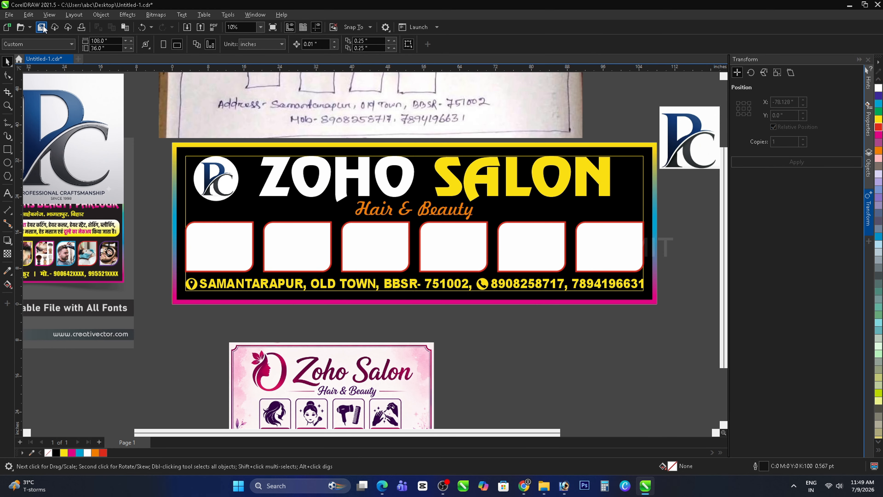
Step: Delete the large Professional Craftsmanship logo image that overlaps the reference banner
scroll(433, 219, "down", 1)
scroll(434, 152, "down", 1)
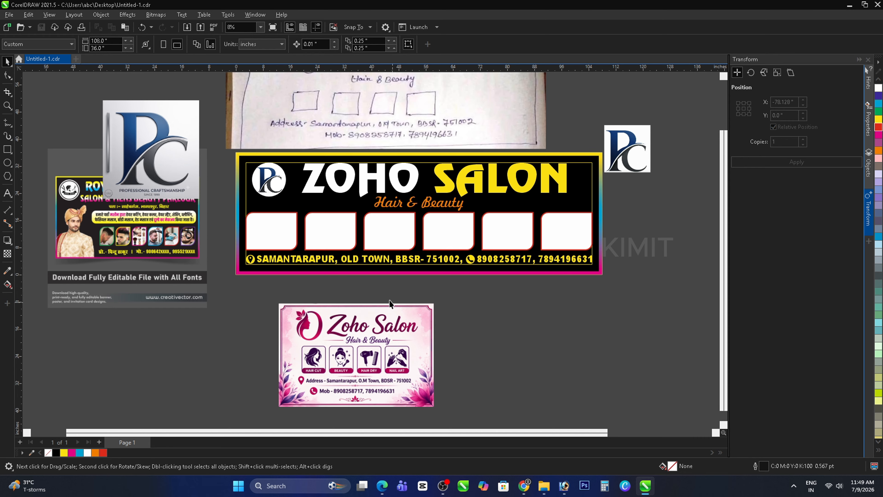
left_click(194, 201)
key("Delete")
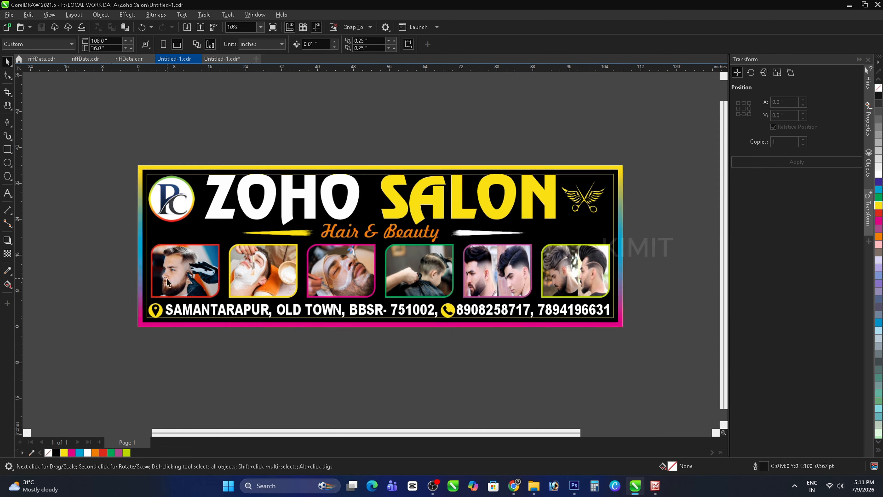
Step: Delete the thin yellow margin frame inside the banner border and save the document
scroll(167, 279, "up", 3)
scroll(178, 195, "down", 4)
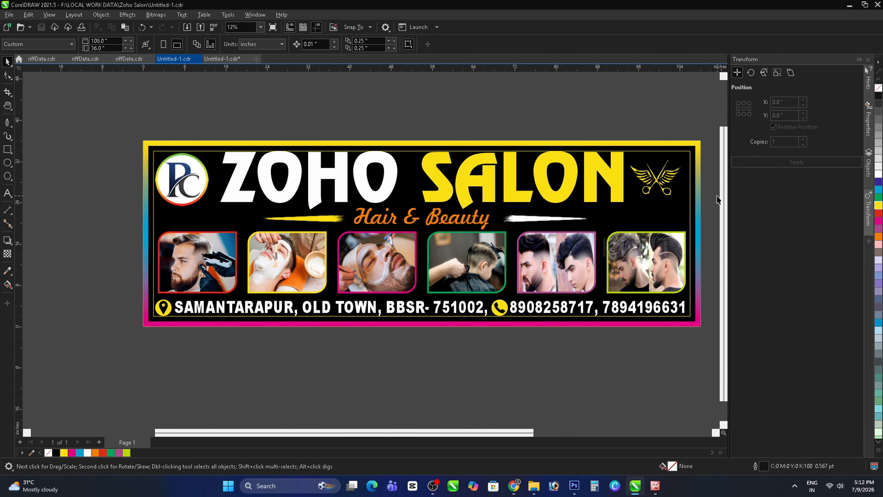
scroll(718, 201, "up", 3)
left_click(627, 192)
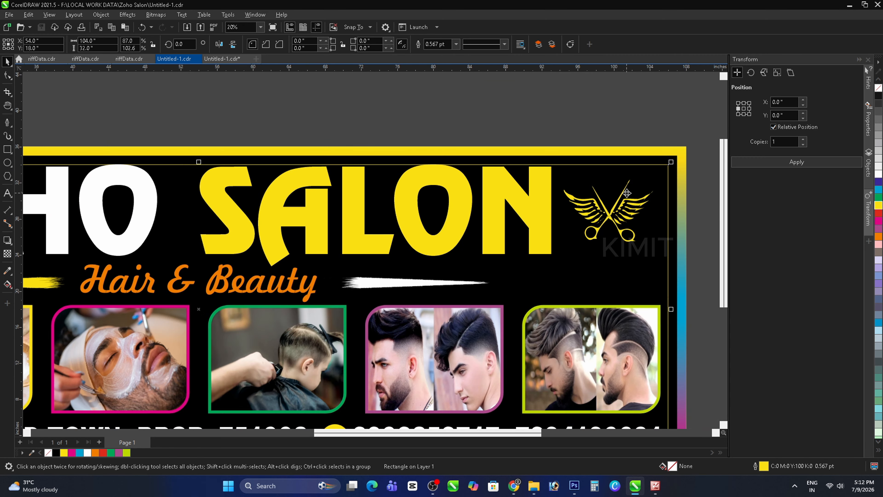
key("Delete")
scroll(607, 198, "down", 5)
scroll(593, 284, "up", 1)
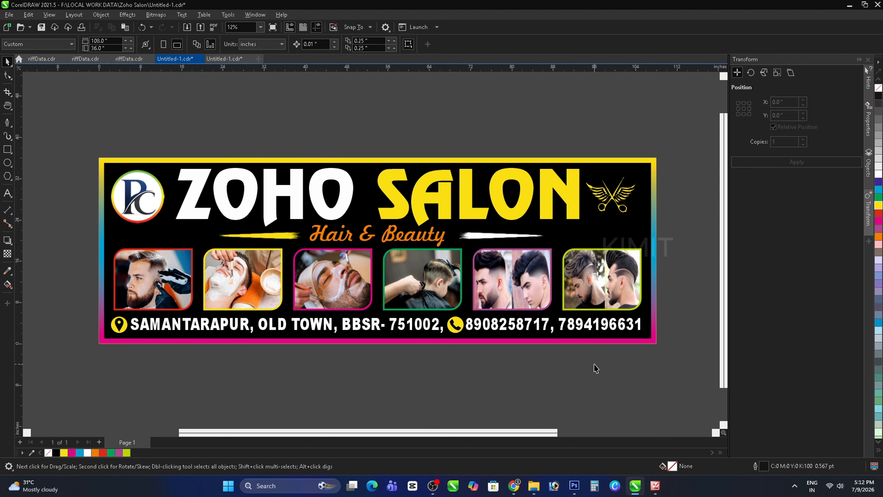
key("ctrl+s")
Step: Preview the banner full screen without the margin frame
left_click(644, 215)
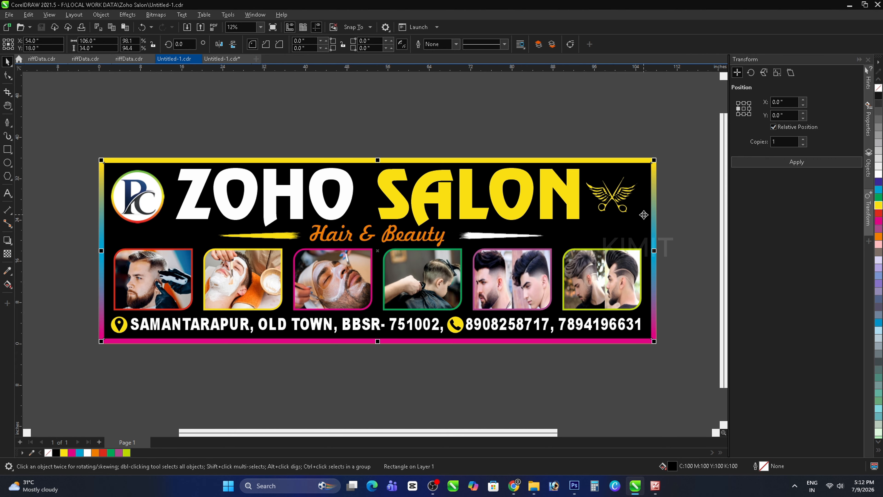
key("F9")
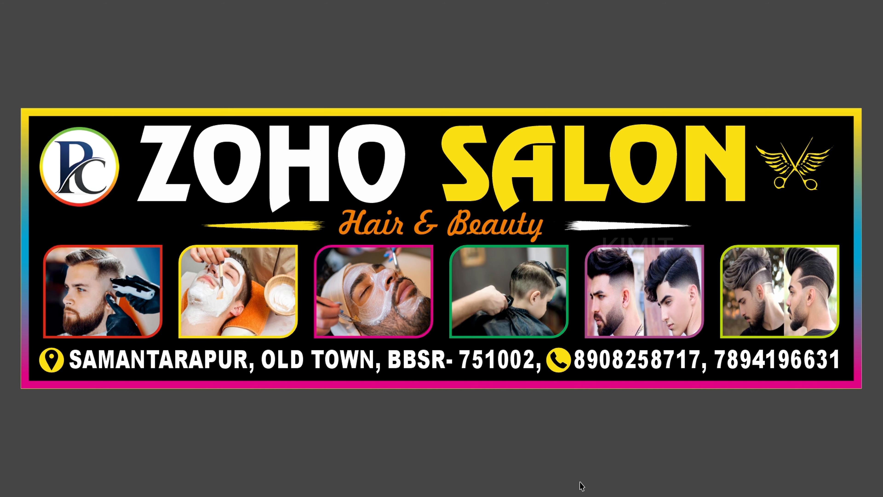
key("F9")
Step: Add the country code +91 before both phone numbers in the address and phone line
scroll(513, 351, "up", 4)
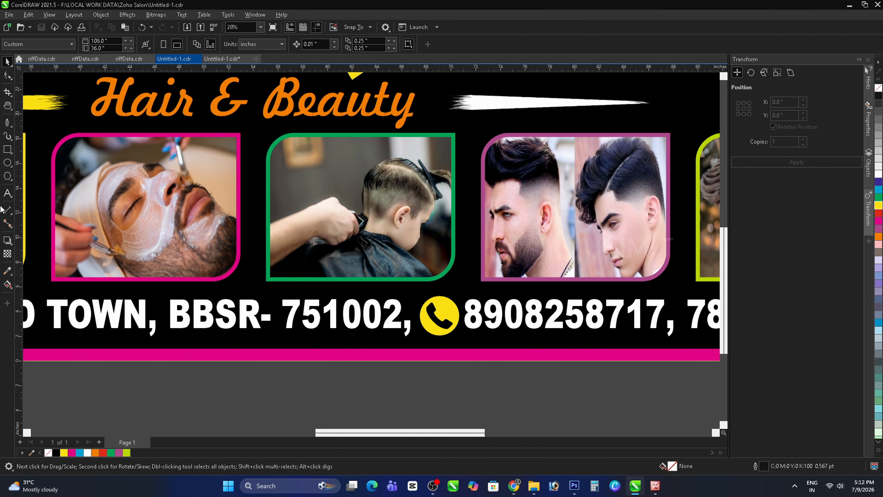
left_click(5, 197)
scroll(278, 323, "down", 2)
left_click(393, 320)
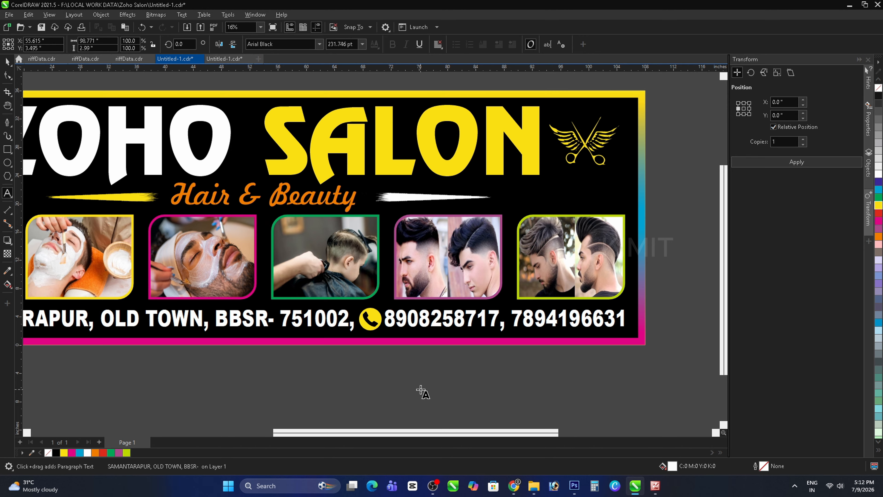
type("+91 ")
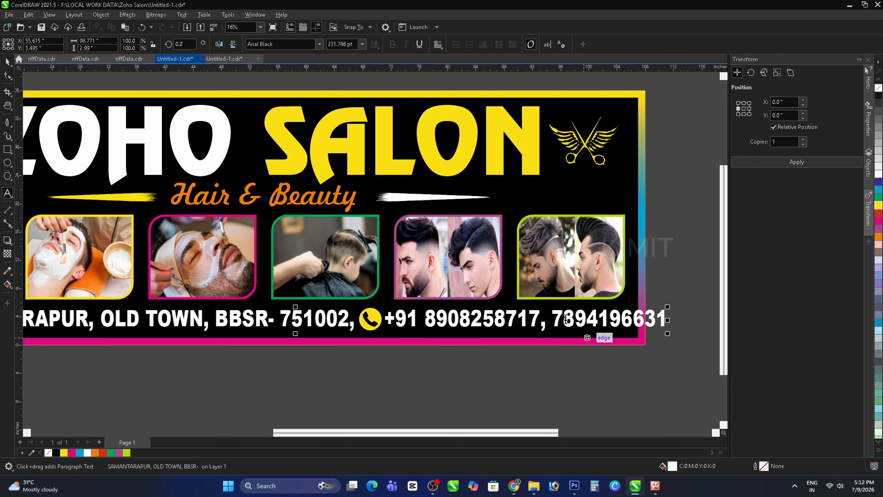
type("+91")
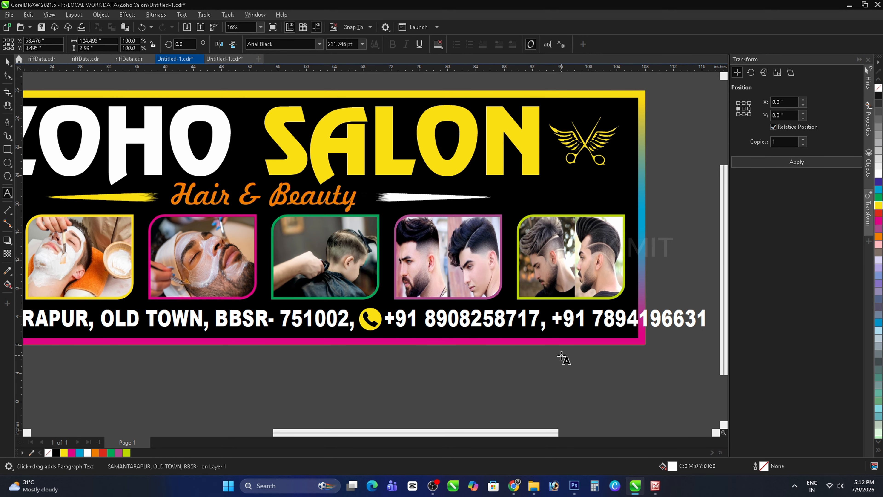
Step: Scale the address and phone line proportionally to about 98.77 in wide and align its right edge with the last photo frame
left_click(6, 62)
scroll(430, 355, "down", 2)
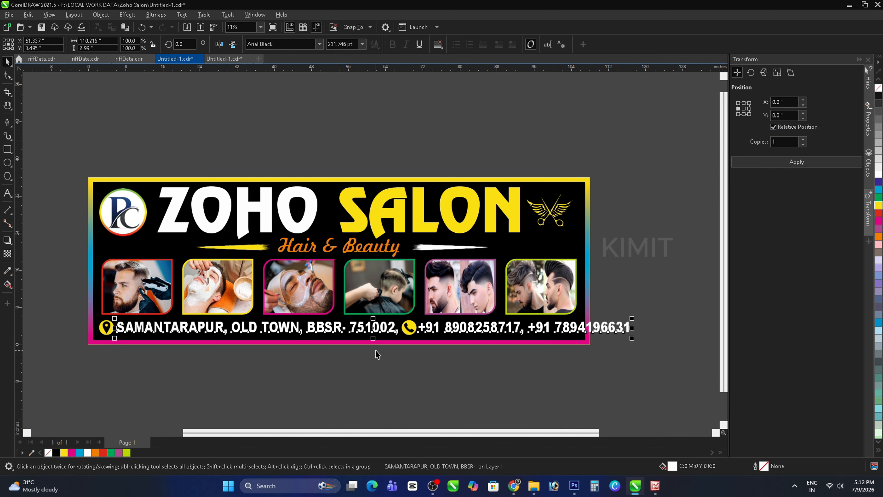
scroll(653, 333, "up", 3)
left_click_drag(653, 333, 554, 353)
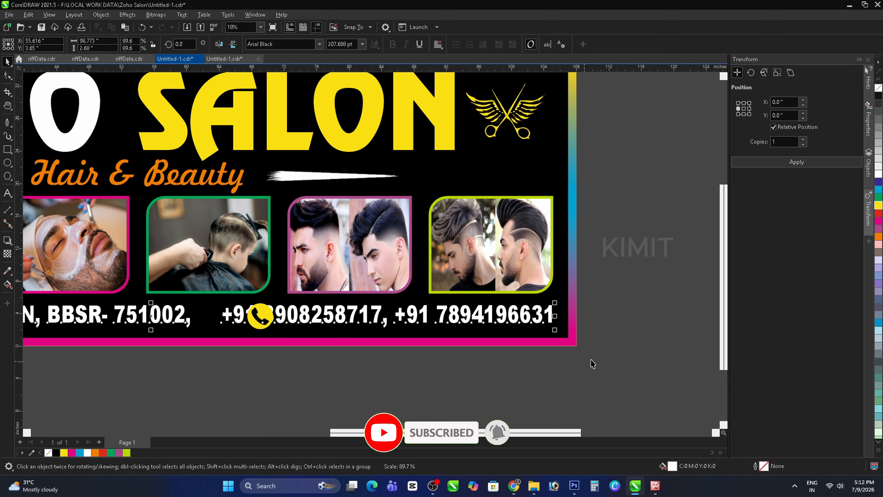
scroll(464, 376, "down", 3)
scroll(580, 324, "up", 2)
scroll(580, 324, "up", 2)
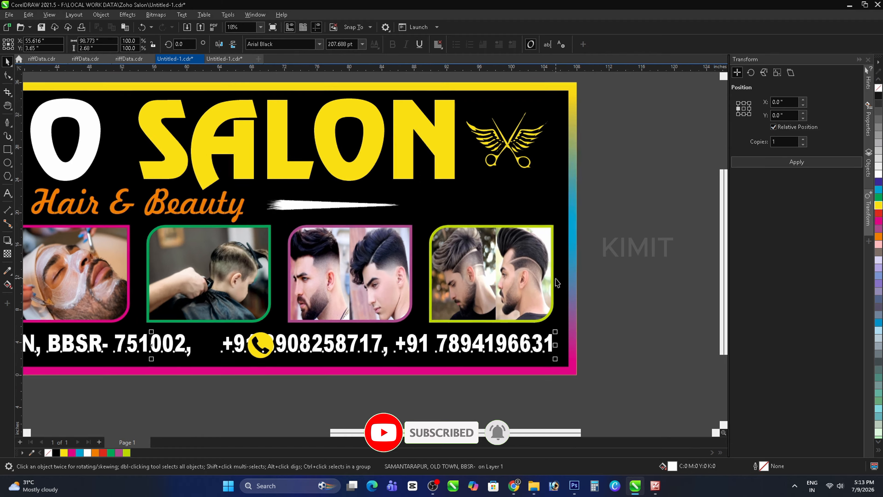
left_click(555, 282, "shift")
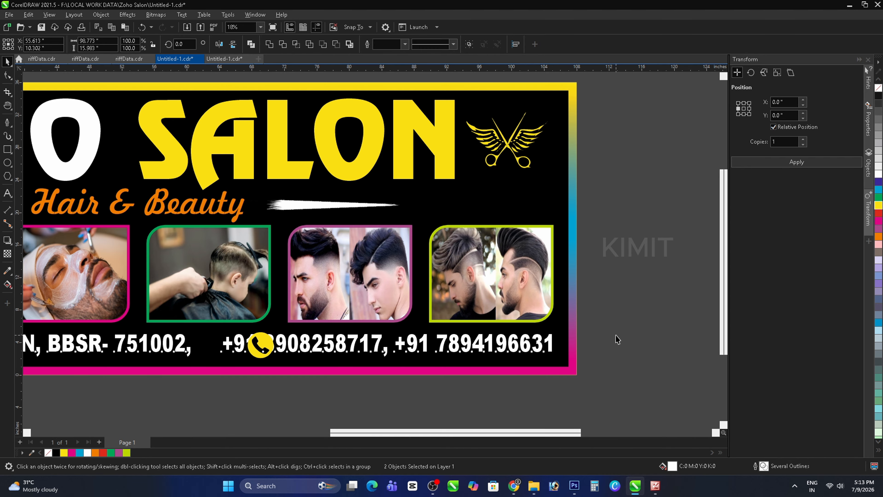
Step: Move the yellow phone icon into the gap between the address and the first +91, in line with the location icon
scroll(492, 361, "down", 2)
scroll(400, 351, "up", 2)
left_click_drag(450, 396, 318, 349)
scroll(386, 328, "up", 4)
scroll(318, 349, "down", 6)
left_click(149, 363)
scroll(80, 340, "up", 2)
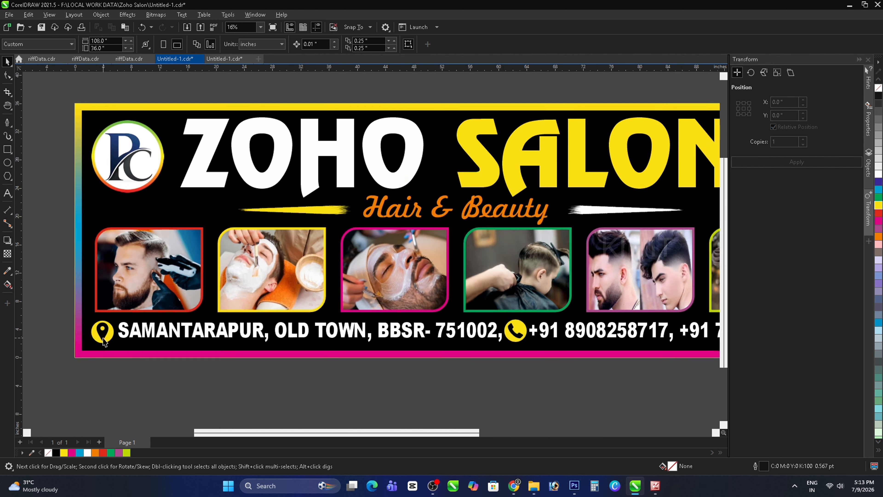
left_click_drag(134, 389, 70, 301)
scroll(203, 336, "down", 1)
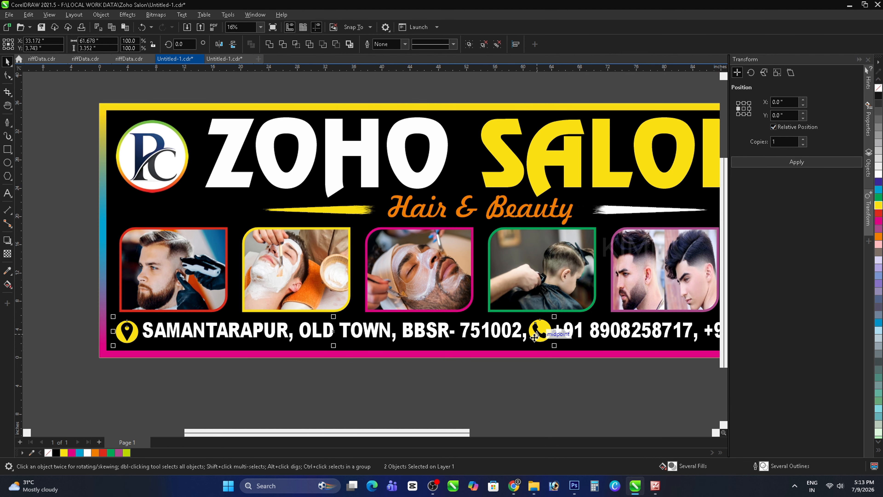
key("Escape")
scroll(453, 389, "down", 1)
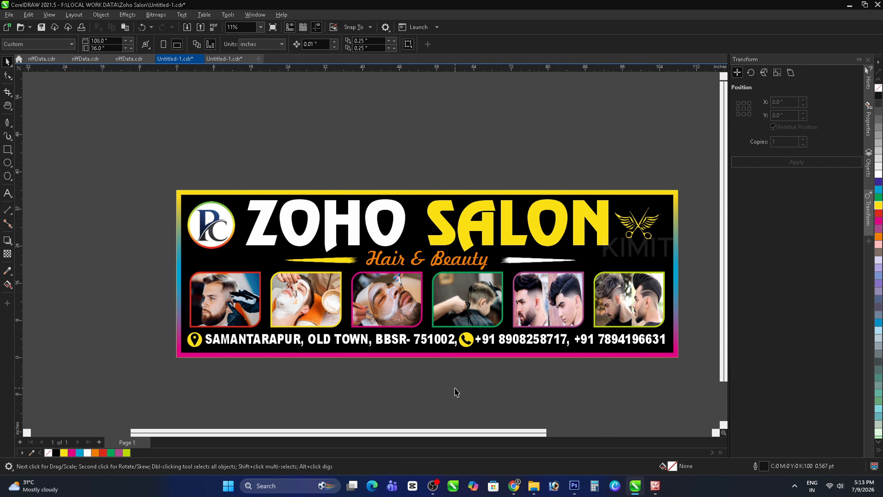
Step: Preview the finished banner full screen and save the document
key("F4")
key("F9")
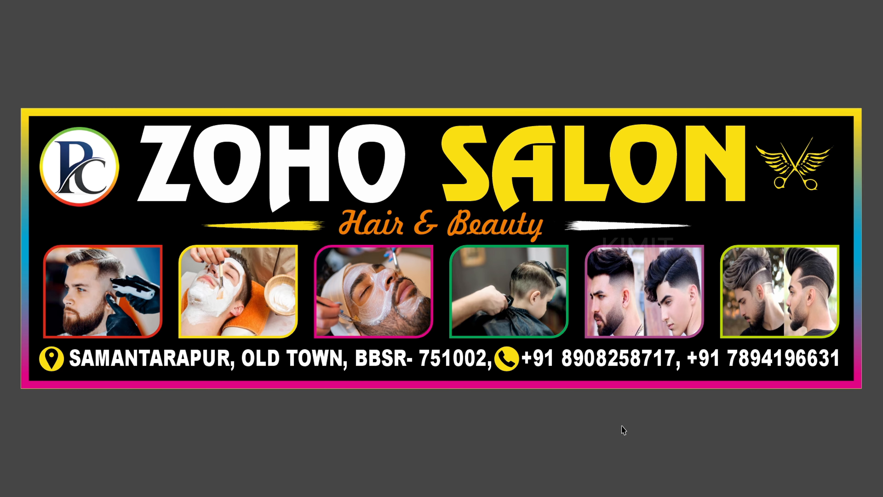
key("Escape")
scroll(557, 369, "down", 1)
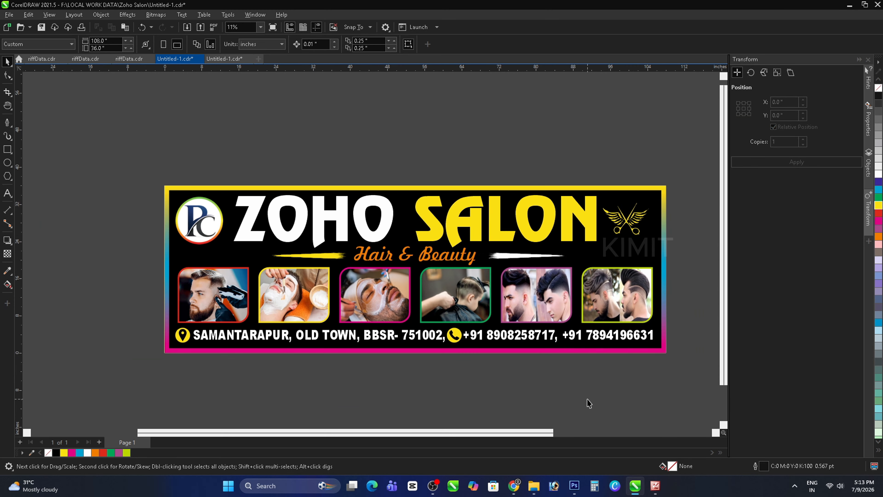
key("ctrl+s")
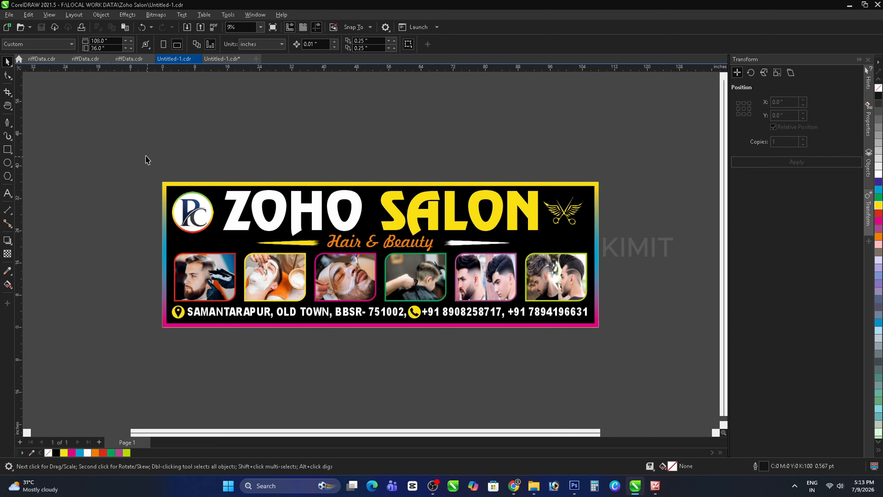
left_click_drag(112, 154, 690, 402)
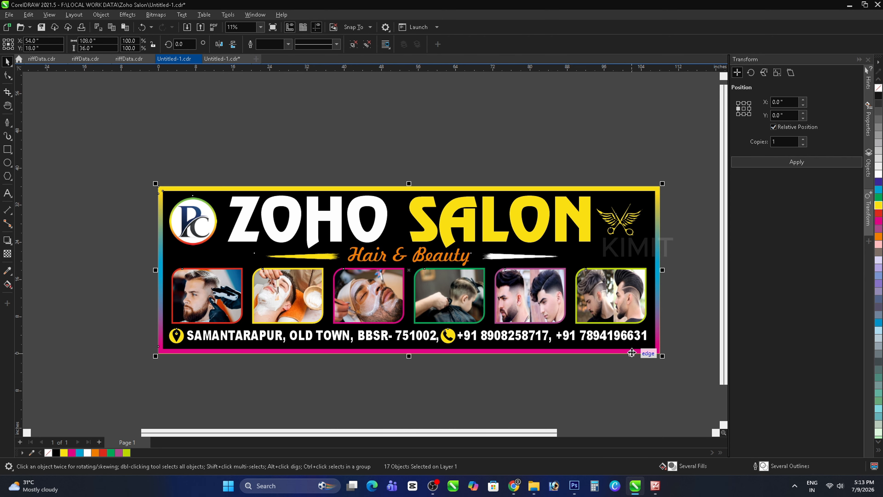
left_click(619, 386)
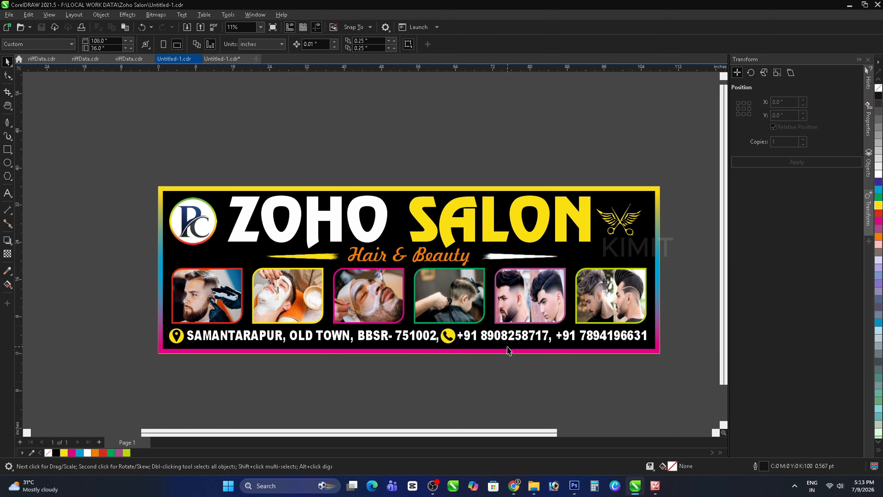
key("ctrl+s")
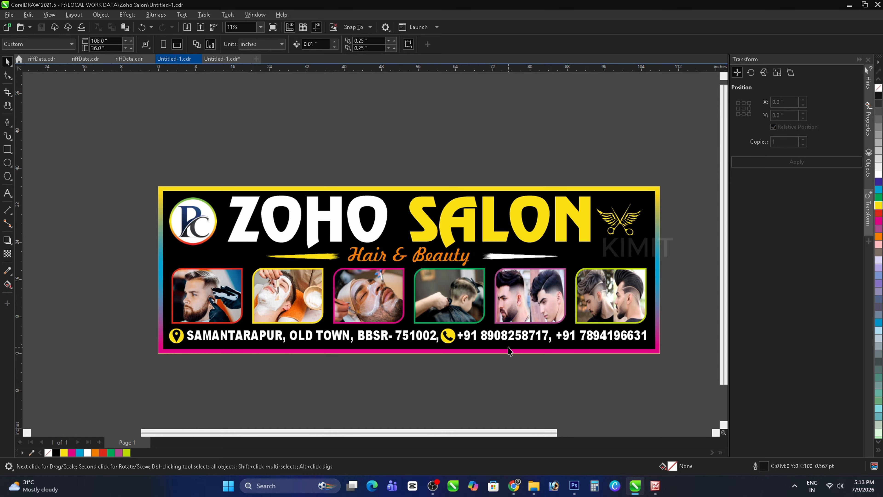